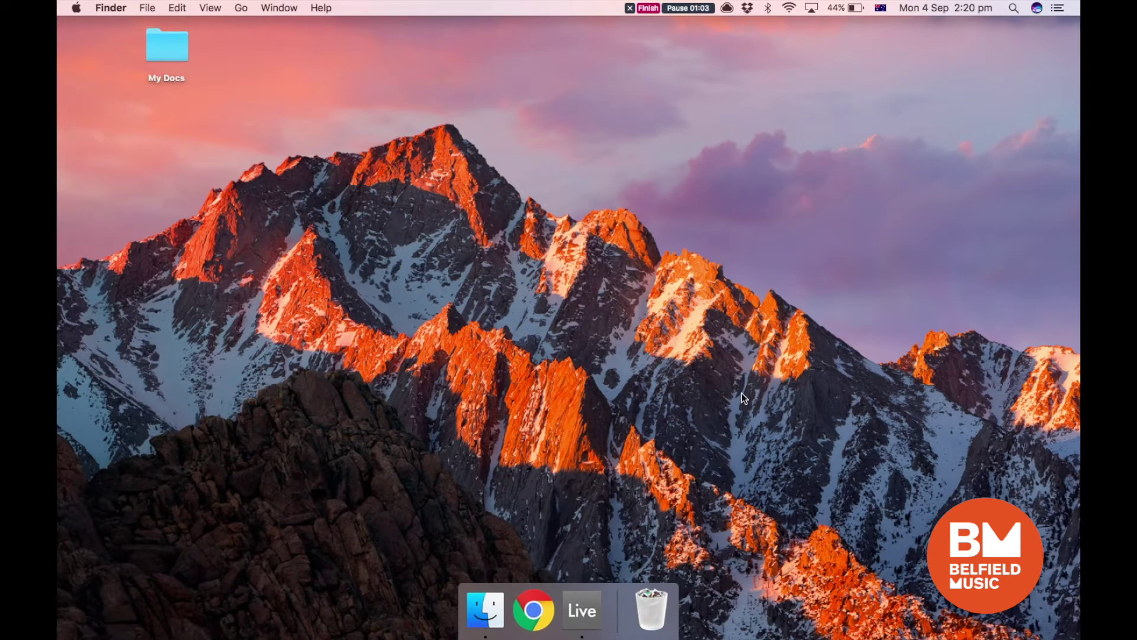
Switch to Ableton Live and delete the two MIDI tracks from the Session View.
click(592, 614)
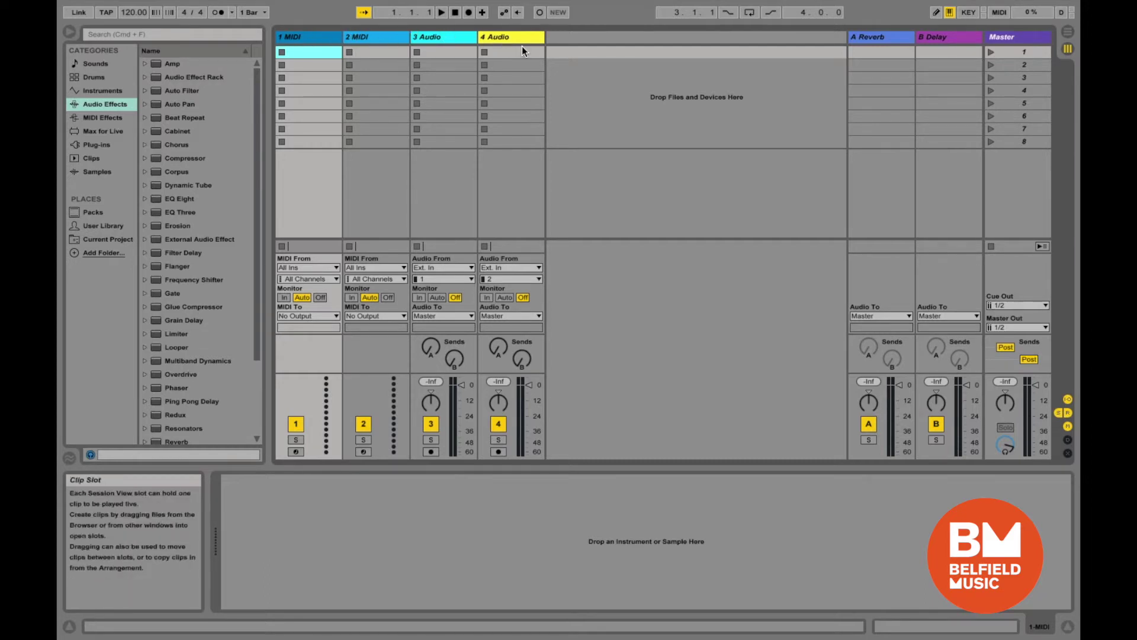
click(300, 42)
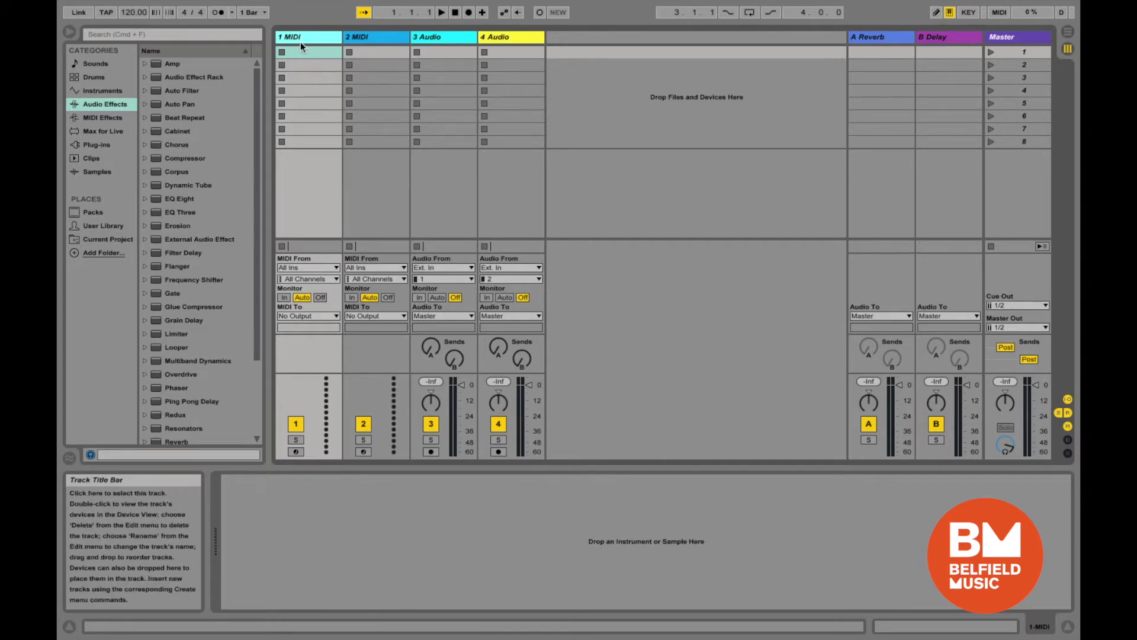
key(Delete)
key(Delete)
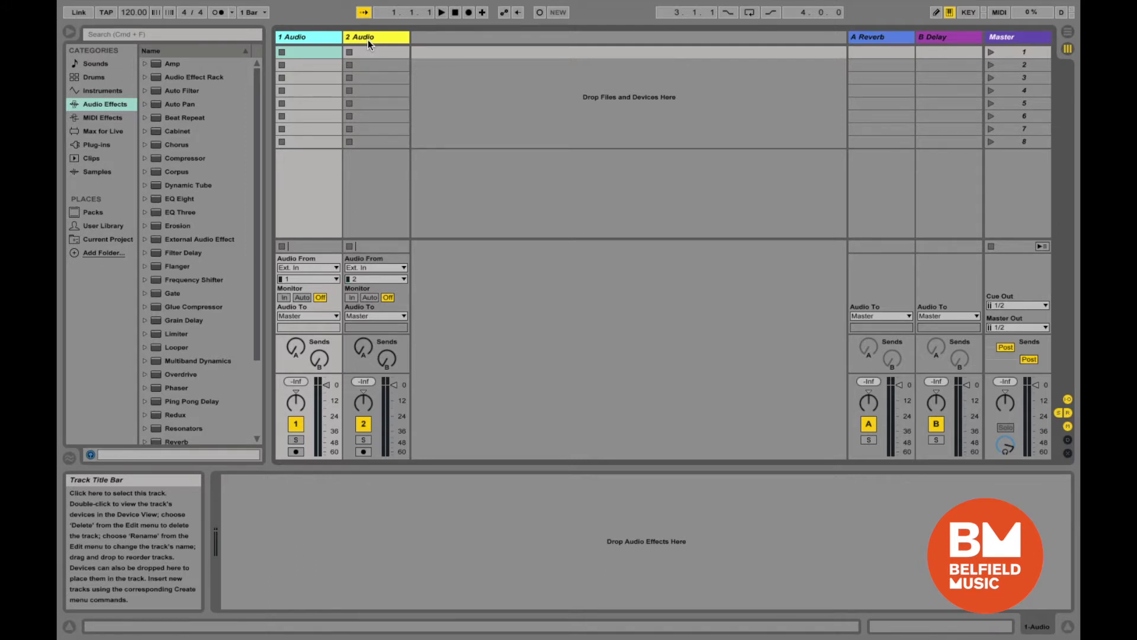
Rename the first audio track as Guitar and the second audio track as Bass.
right_click(327, 38)
click(351, 97)
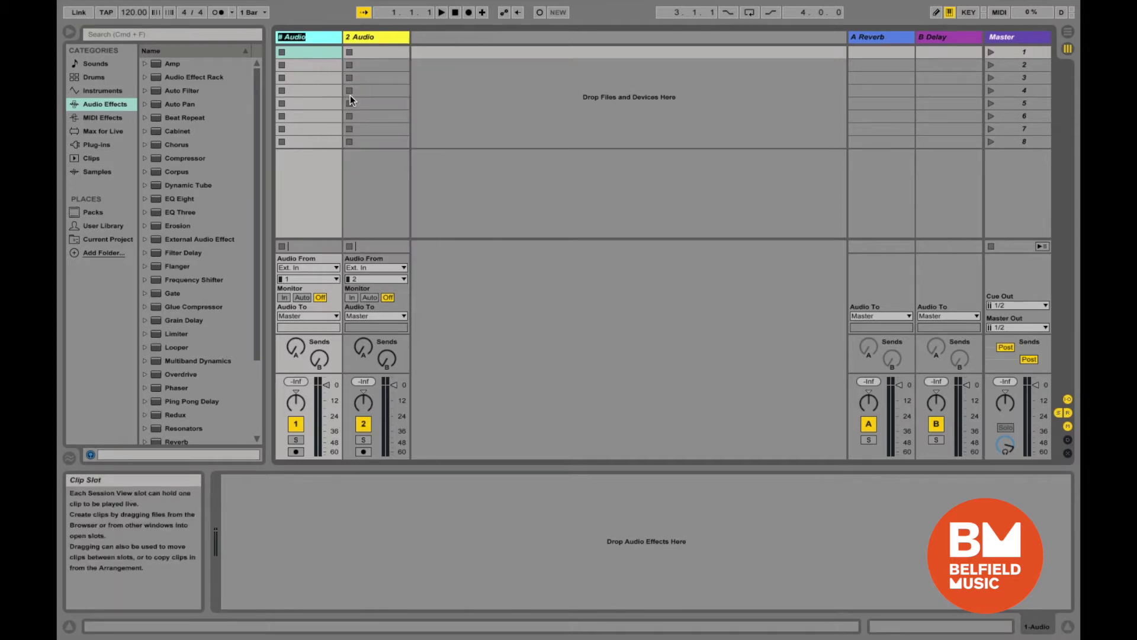
text(Guitar)
click(383, 34)
right_click(383, 34)
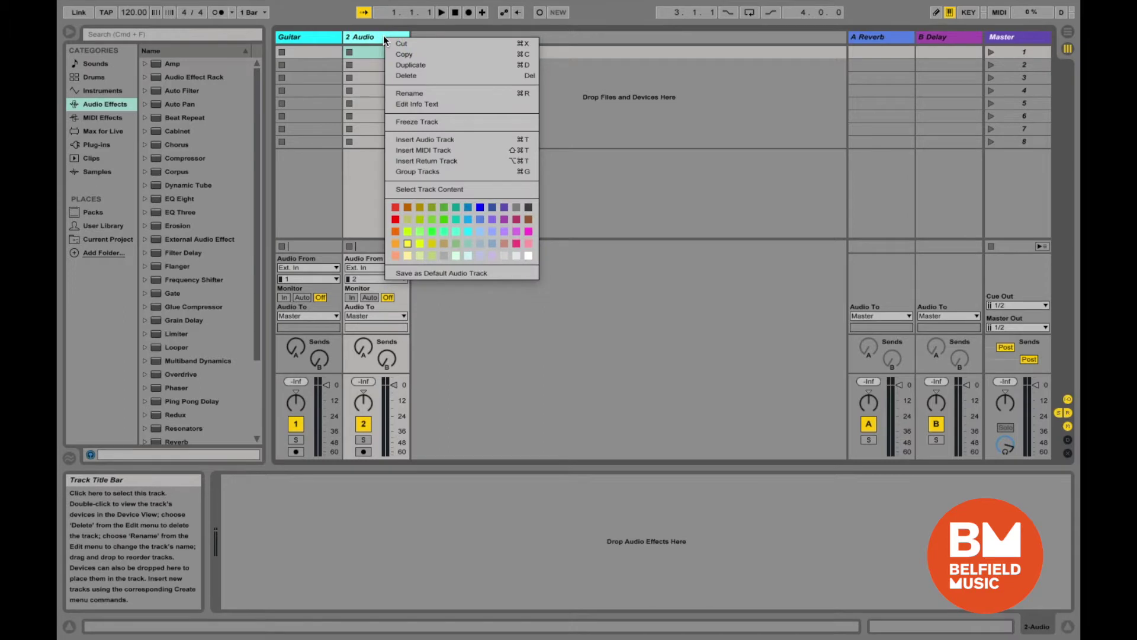
click(407, 93)
text(Bass)
key(Return)
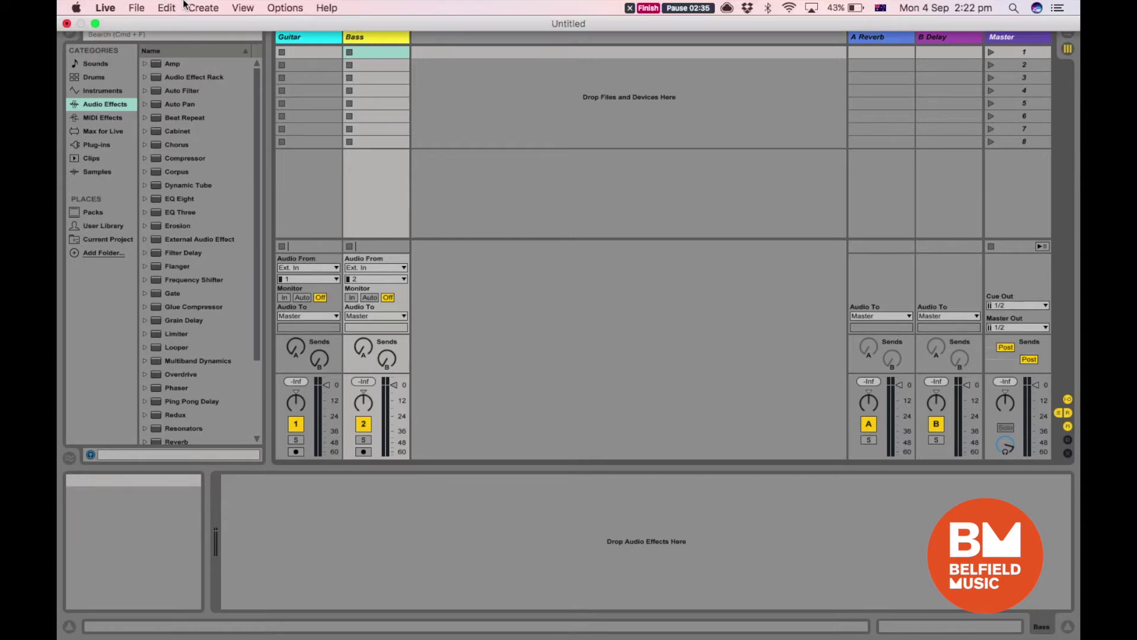
In the audio preferences, choose Scarlett 2i2 USB as input device and Built-in Output as output device, and close the preferences.
click(112, 7)
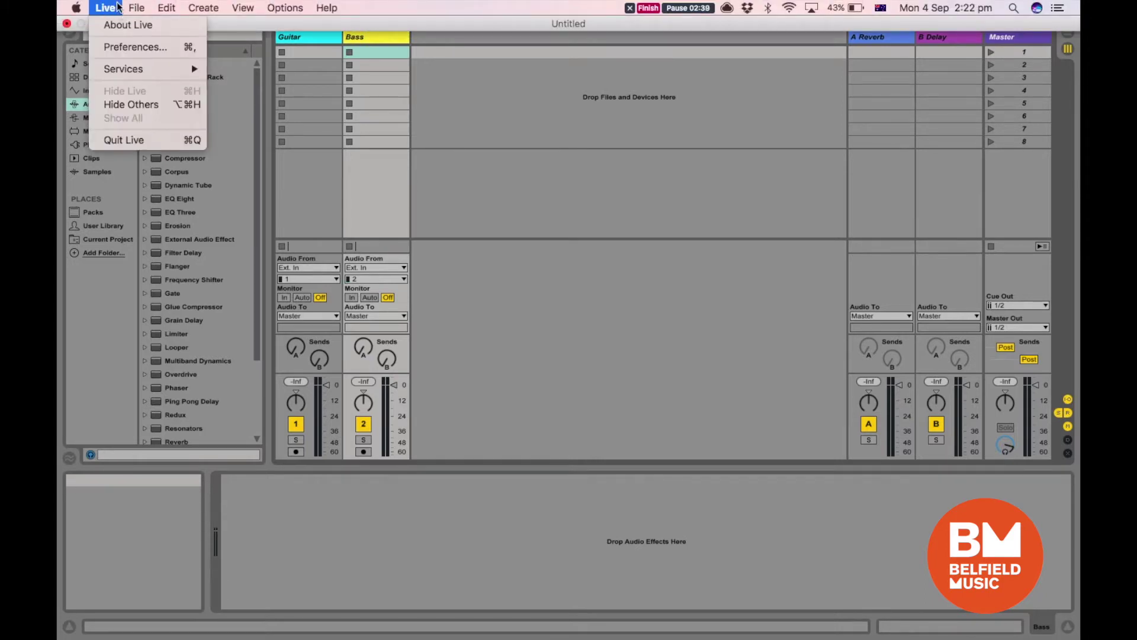
click(119, 52)
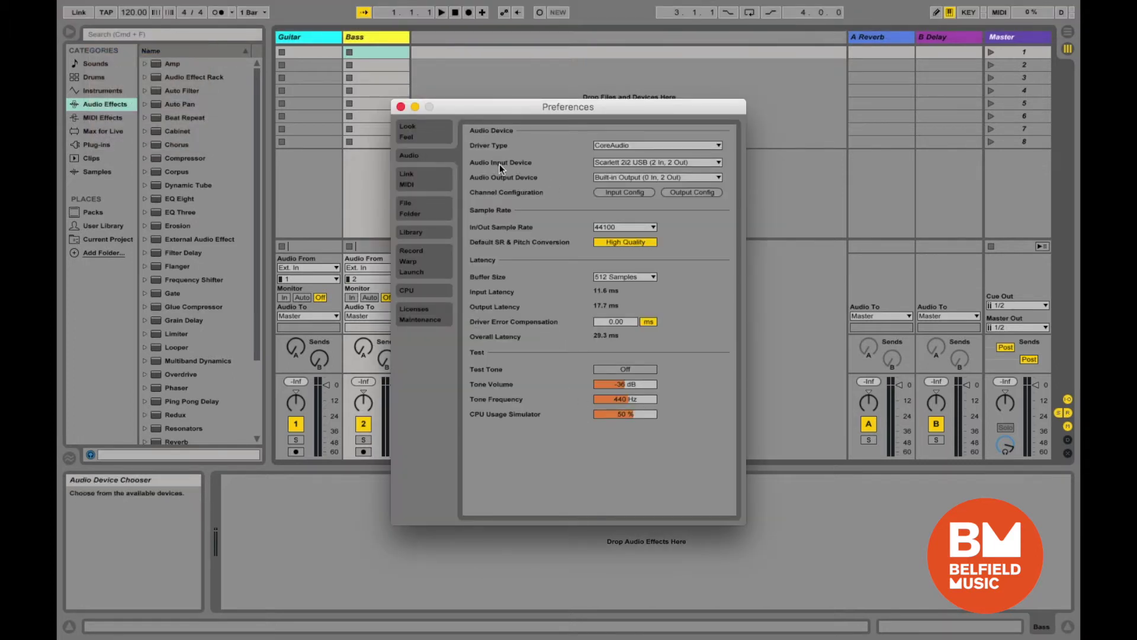
click(623, 164)
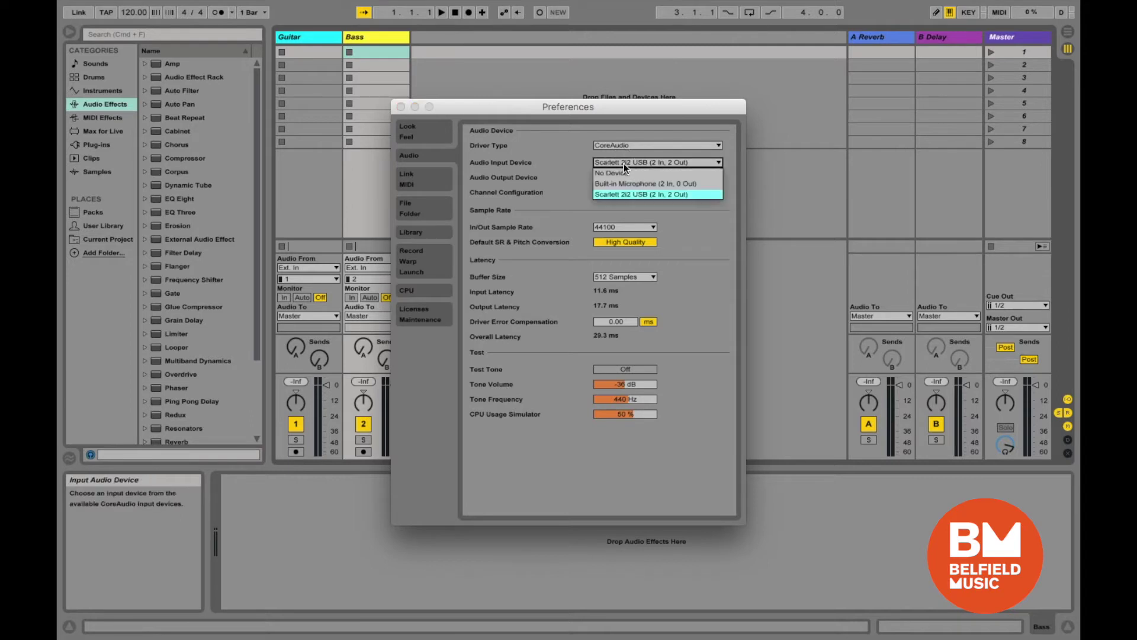
click(634, 196)
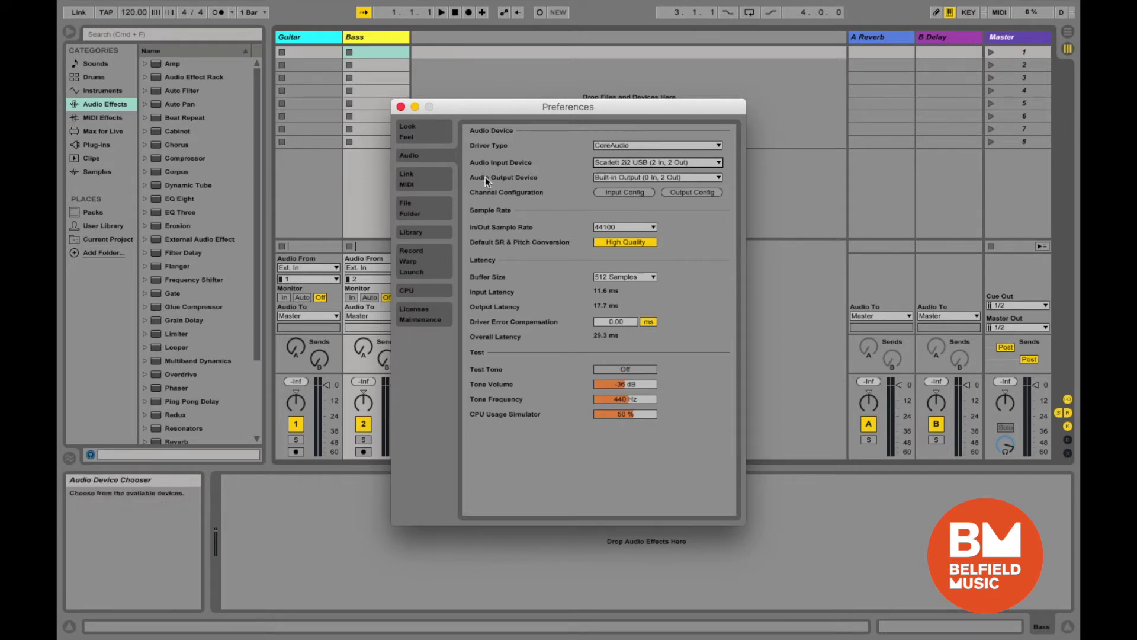
click(619, 178)
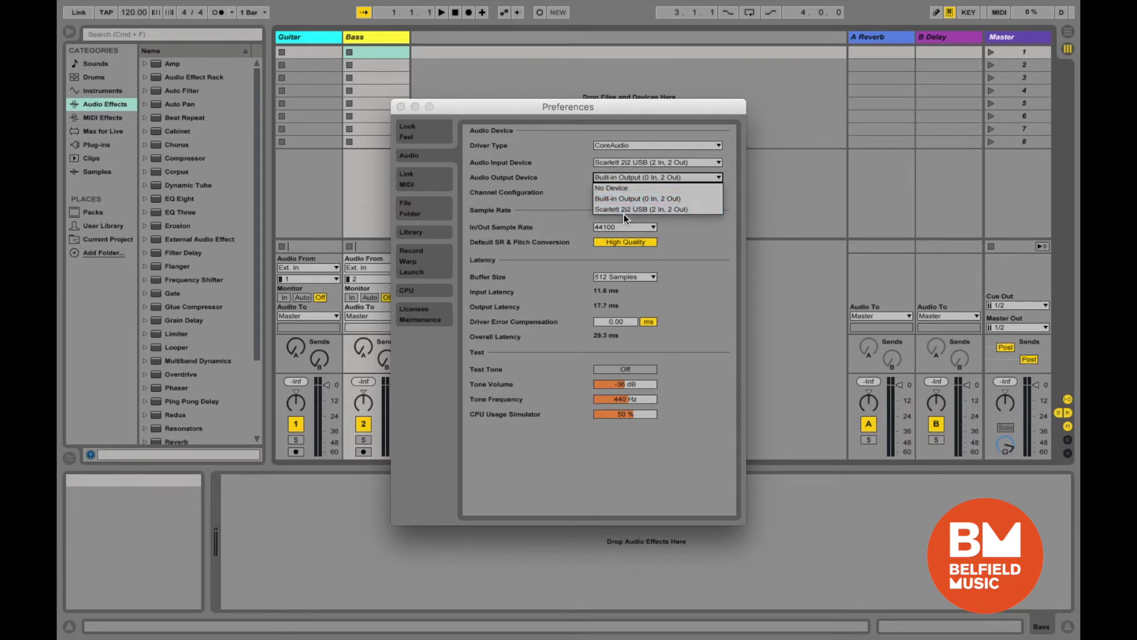
click(628, 198)
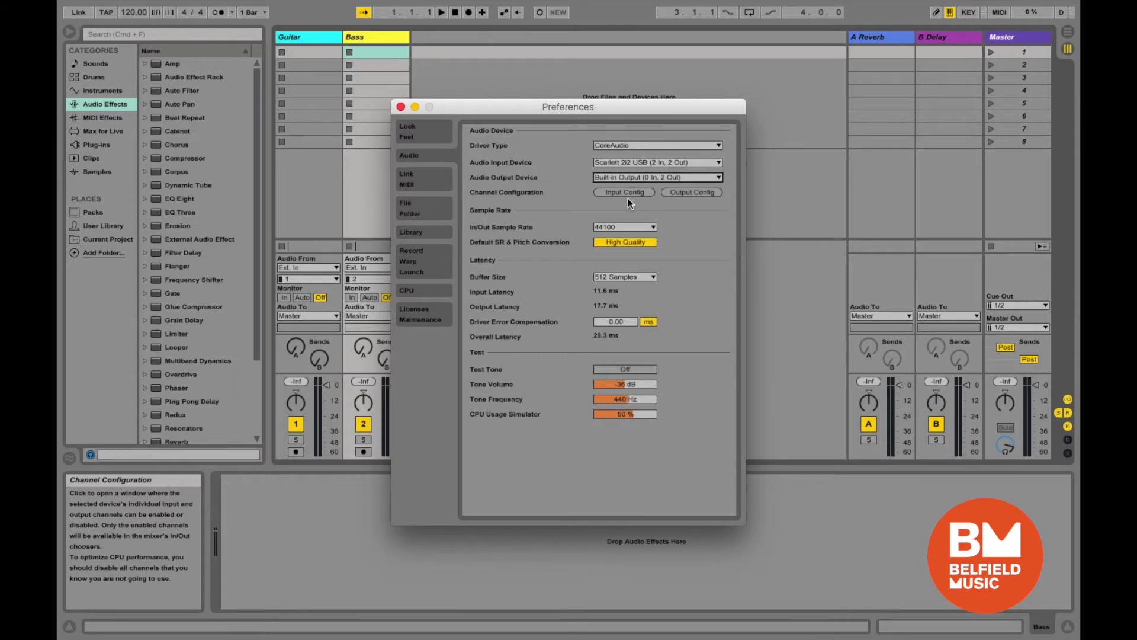
click(401, 107)
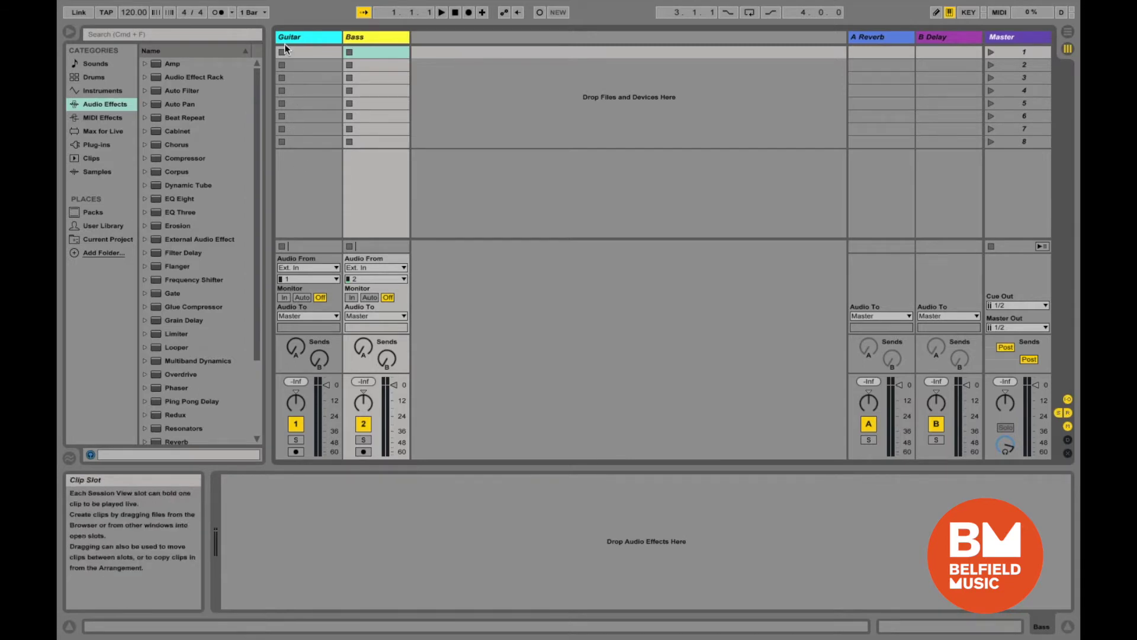
click(314, 51)
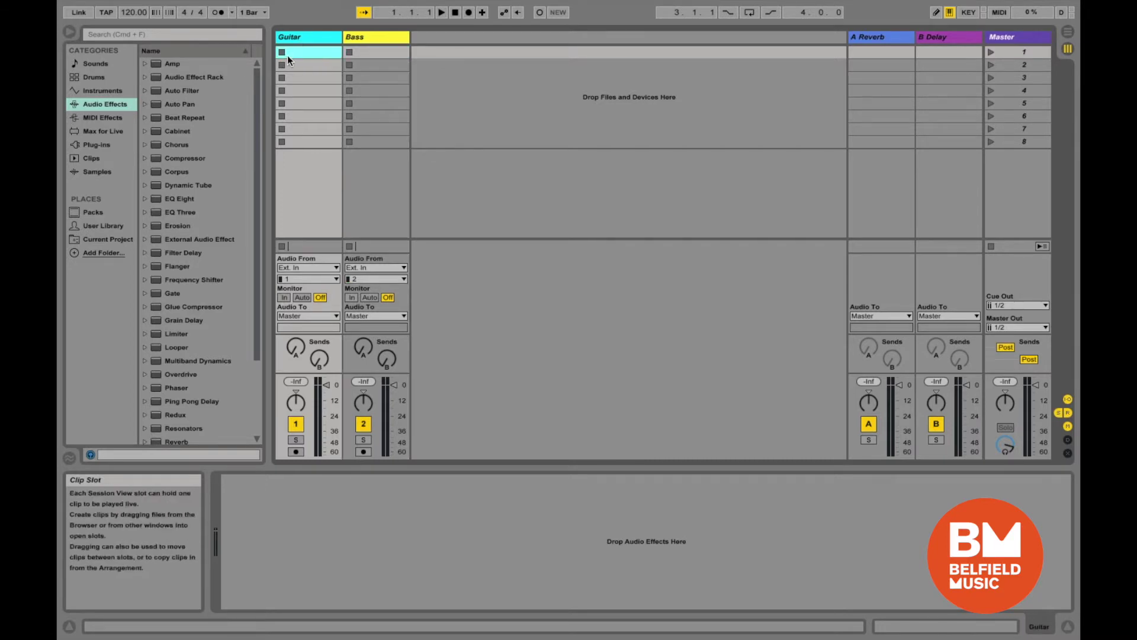
scroll(173, 332, down, 4)
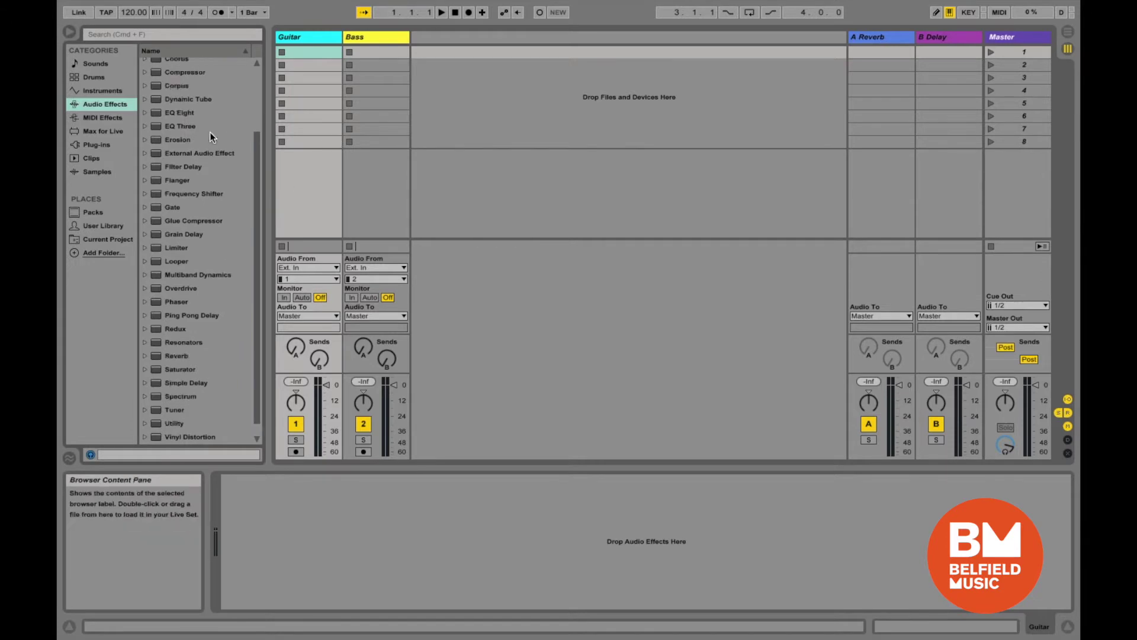
scroll(209, 133, up, 4)
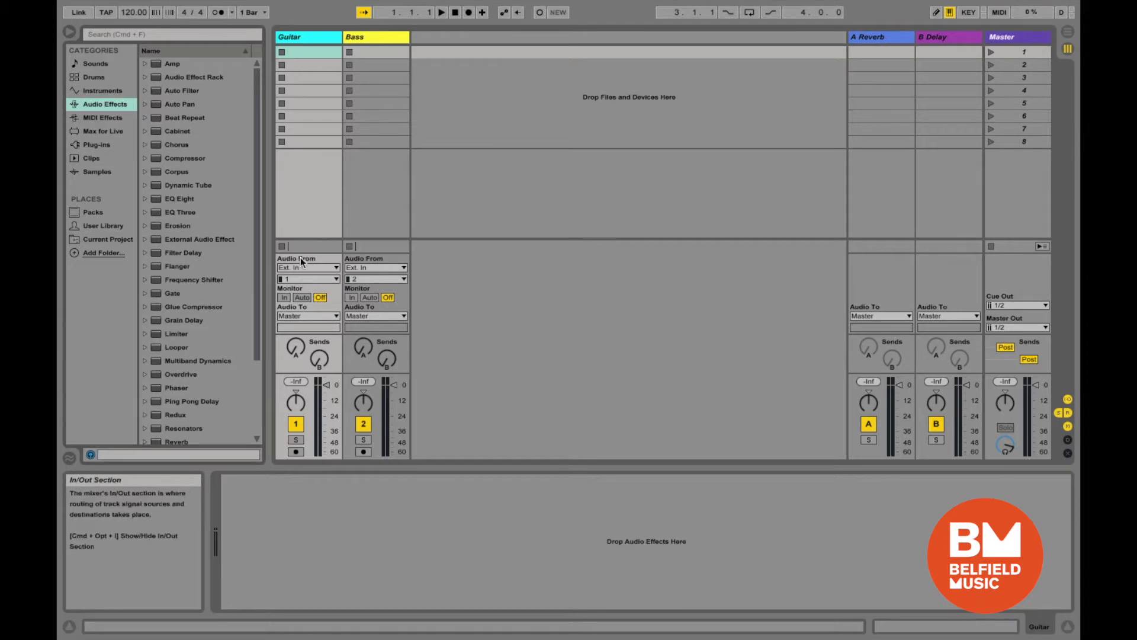
Set the Guitar track to receive audio from Ext. In channel 1 and the Bass track from input channel 2.
click(312, 268)
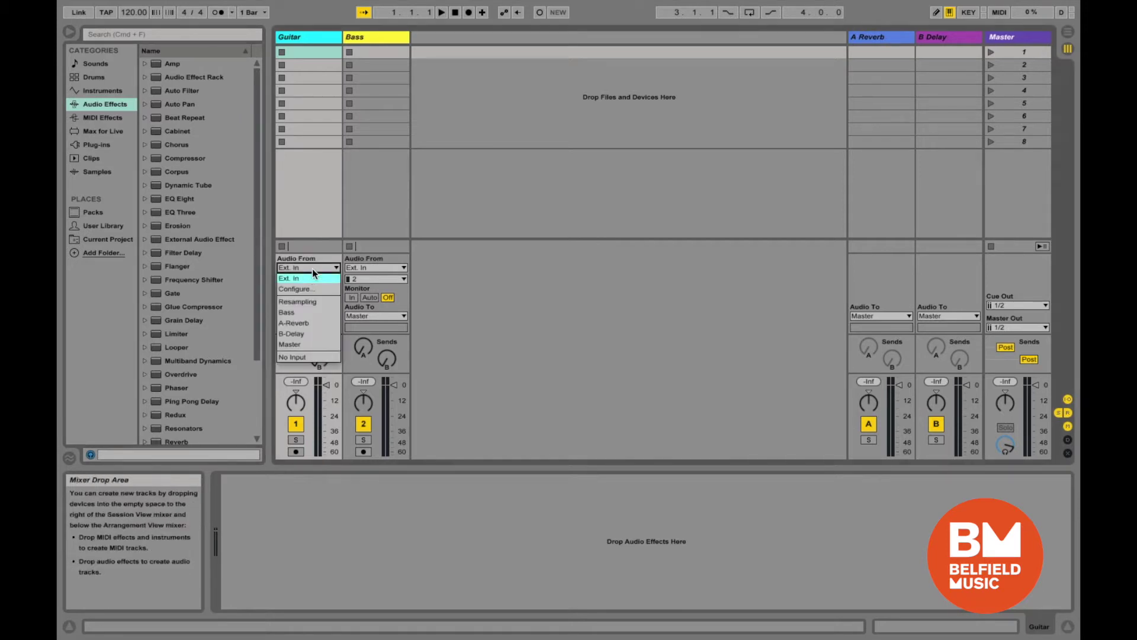
click(311, 268)
click(311, 278)
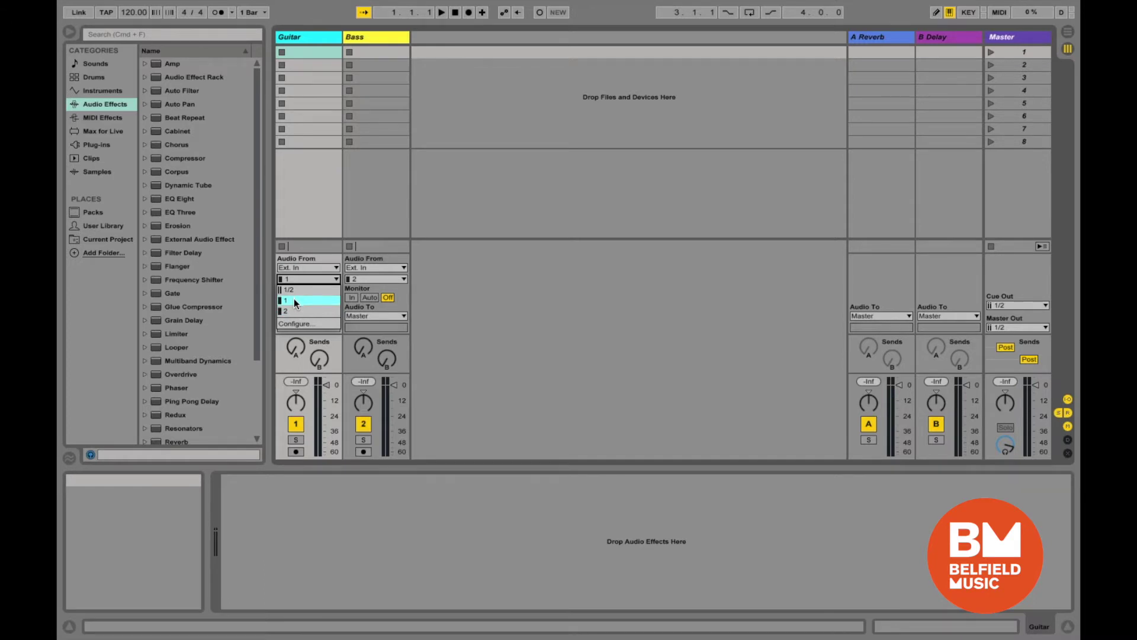
click(294, 301)
click(395, 278)
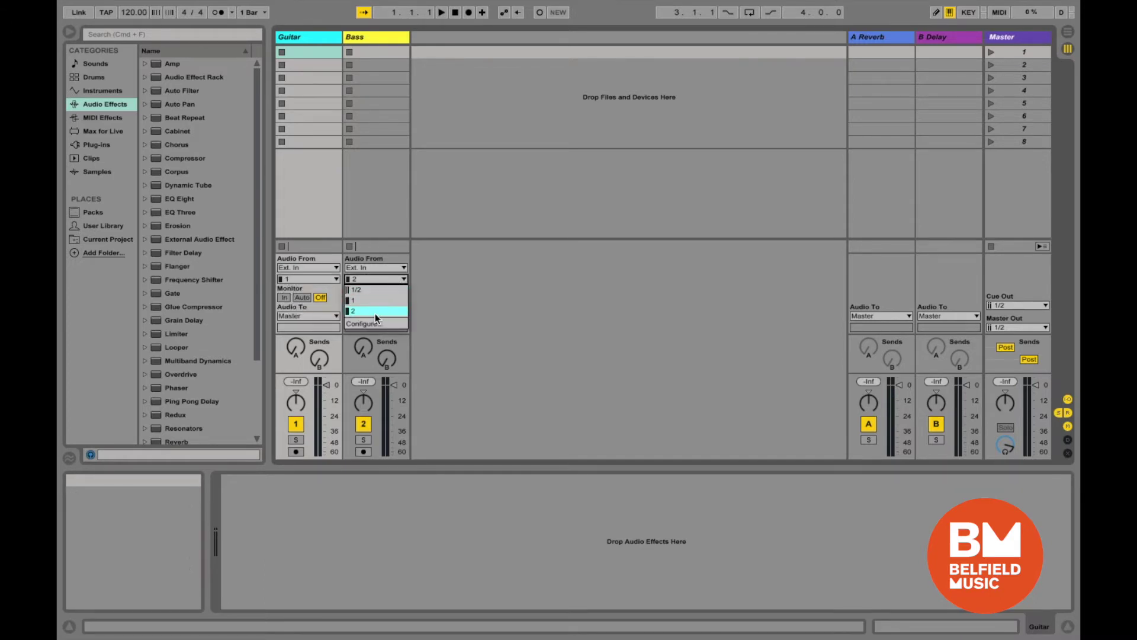
click(374, 311)
click(373, 279)
click(355, 289)
click(368, 279)
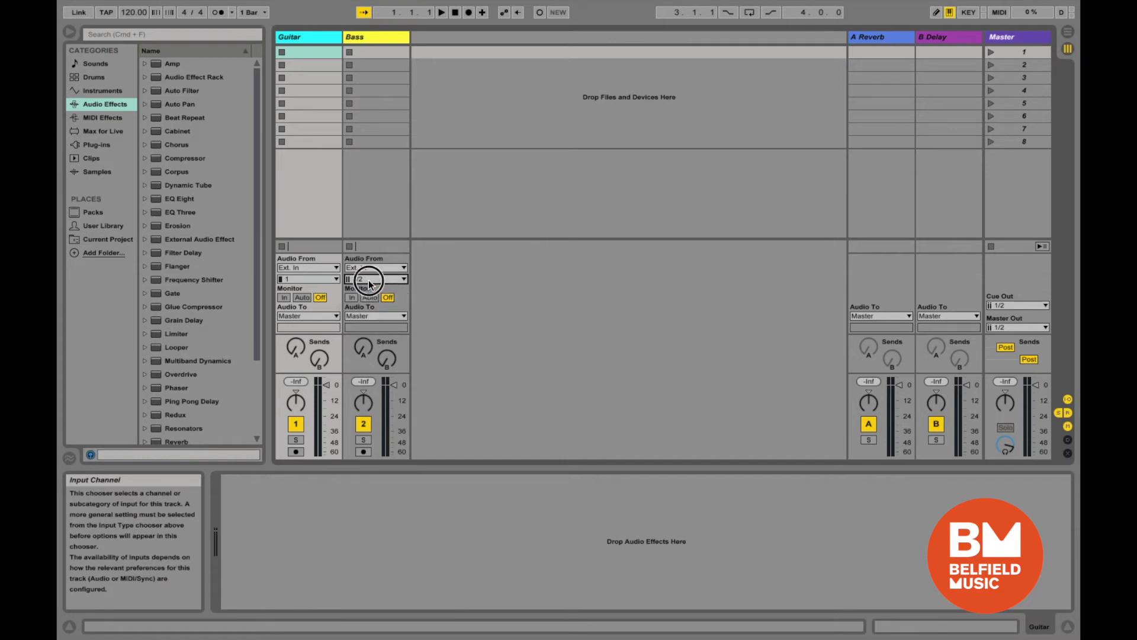
click(365, 307)
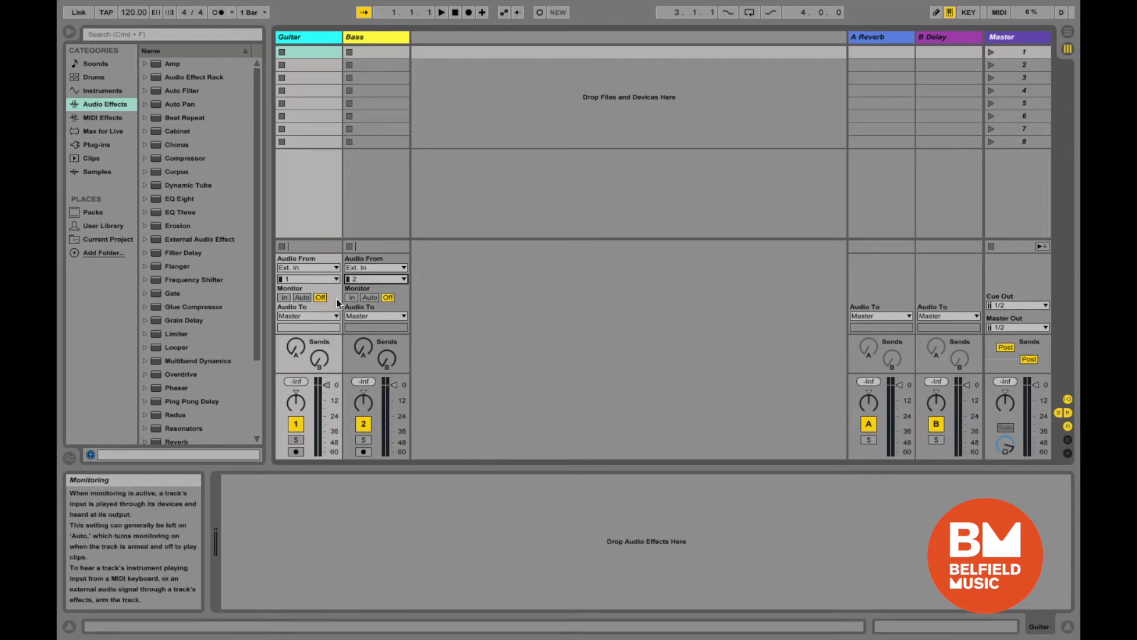
Try input monitoring with In on the Guitar and Bass tracks, and set both tracks' monitoring to Auto.
click(279, 296)
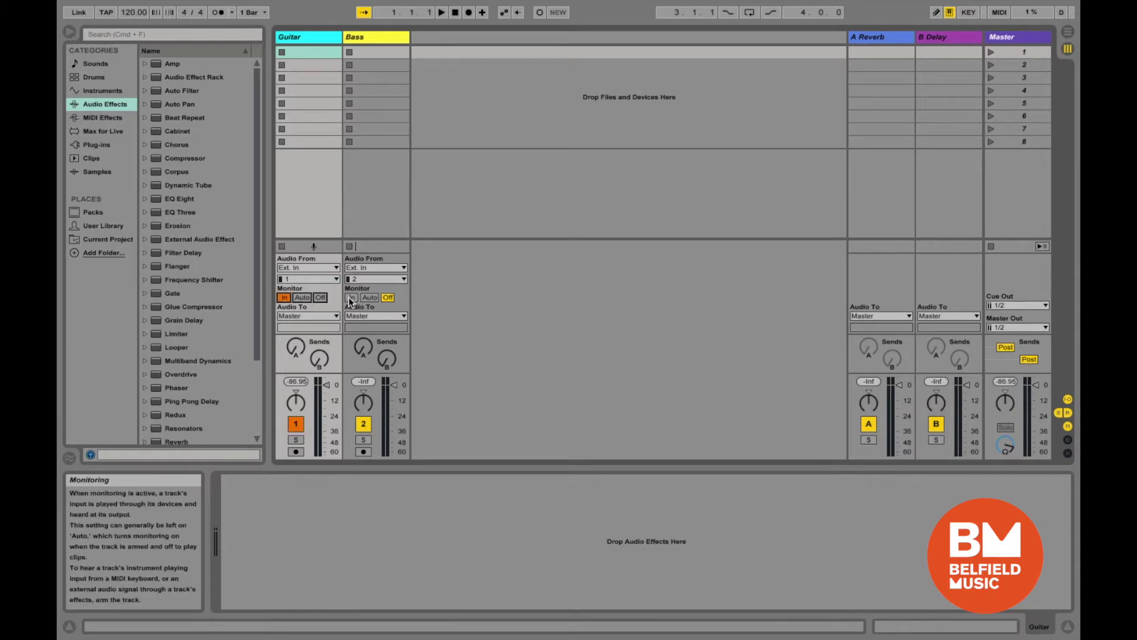
click(351, 297)
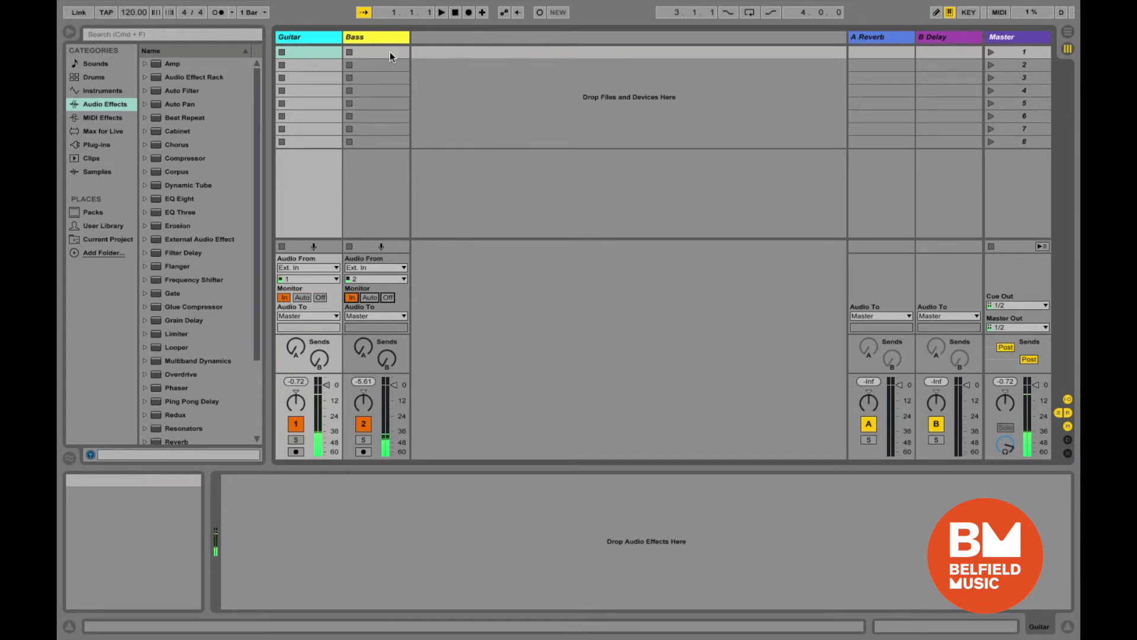
click(301, 298)
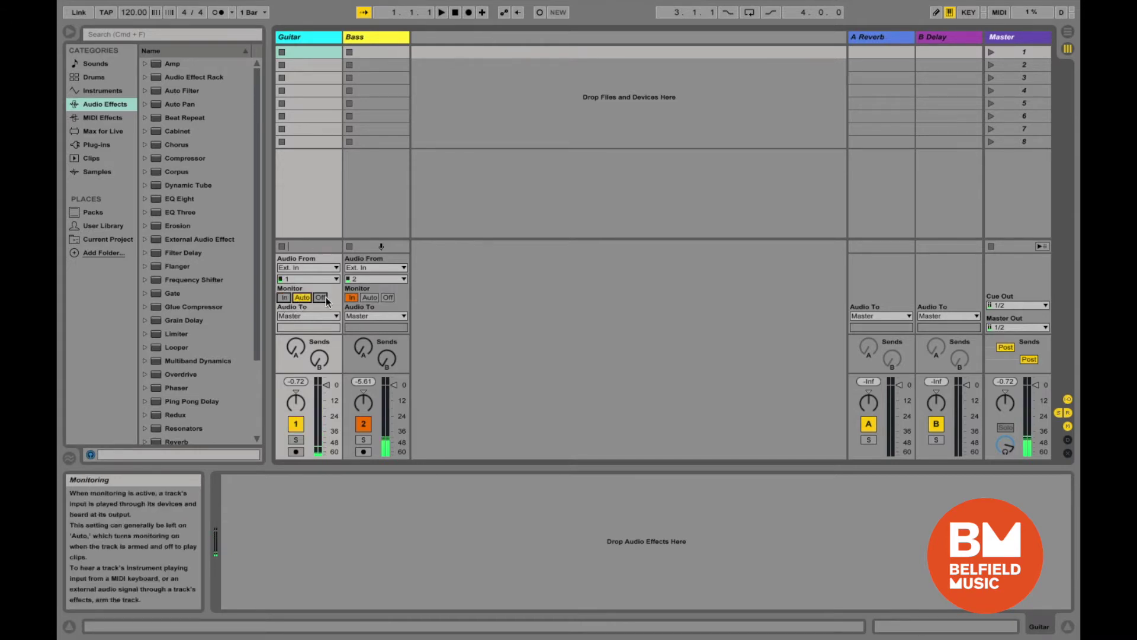
click(369, 297)
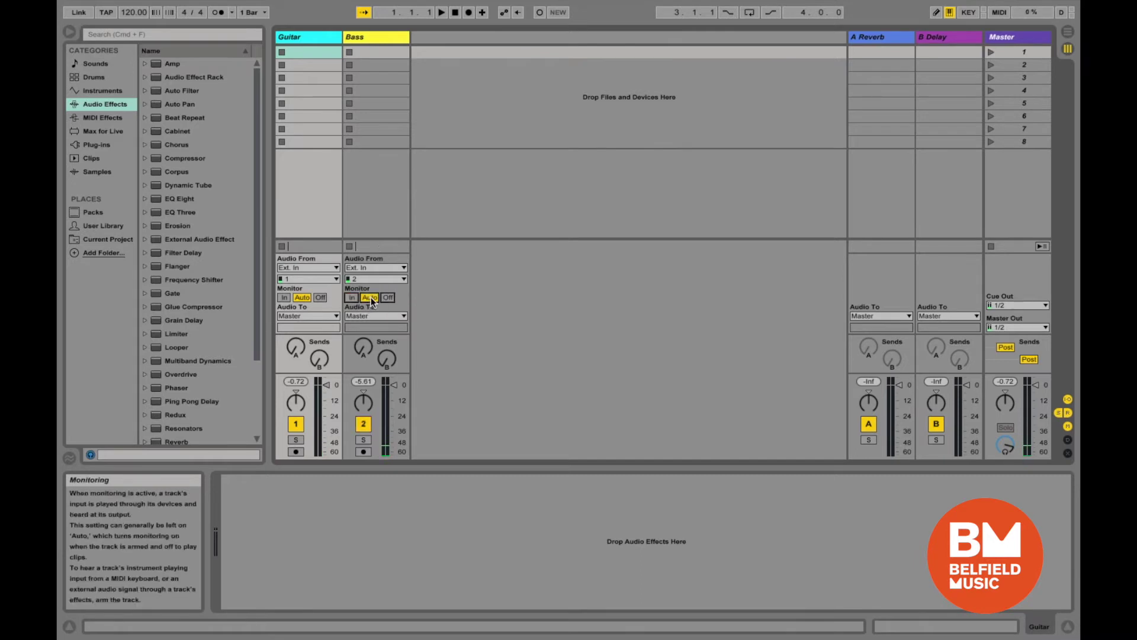
Arm the Guitar track for session recording and keep its audio output routed to Master.
click(296, 453)
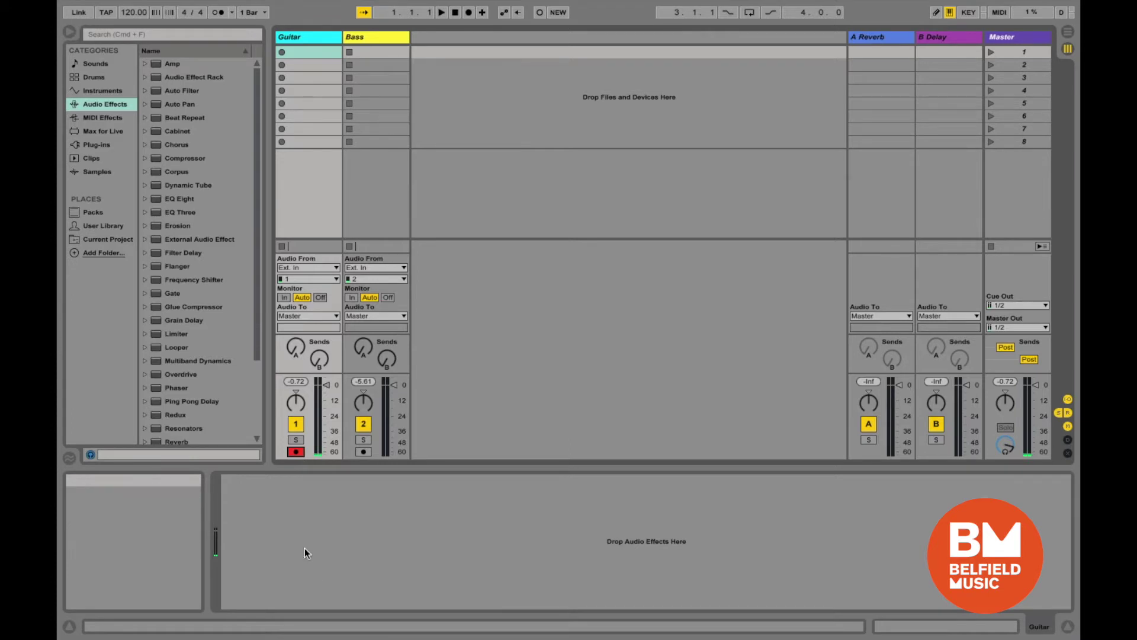
click(296, 452)
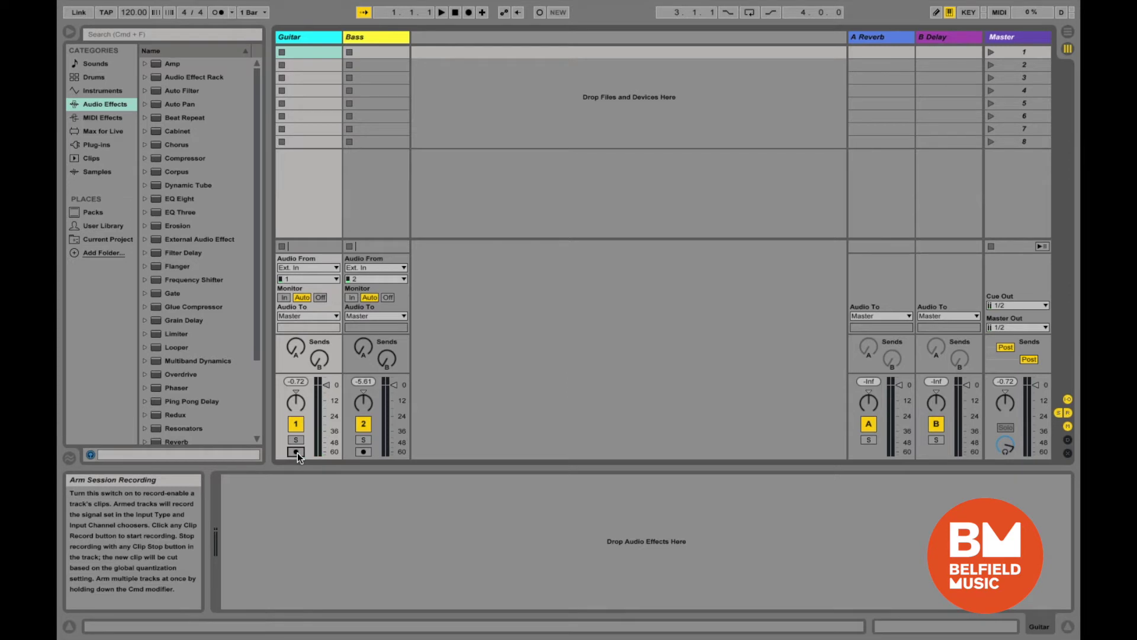
click(297, 452)
click(325, 316)
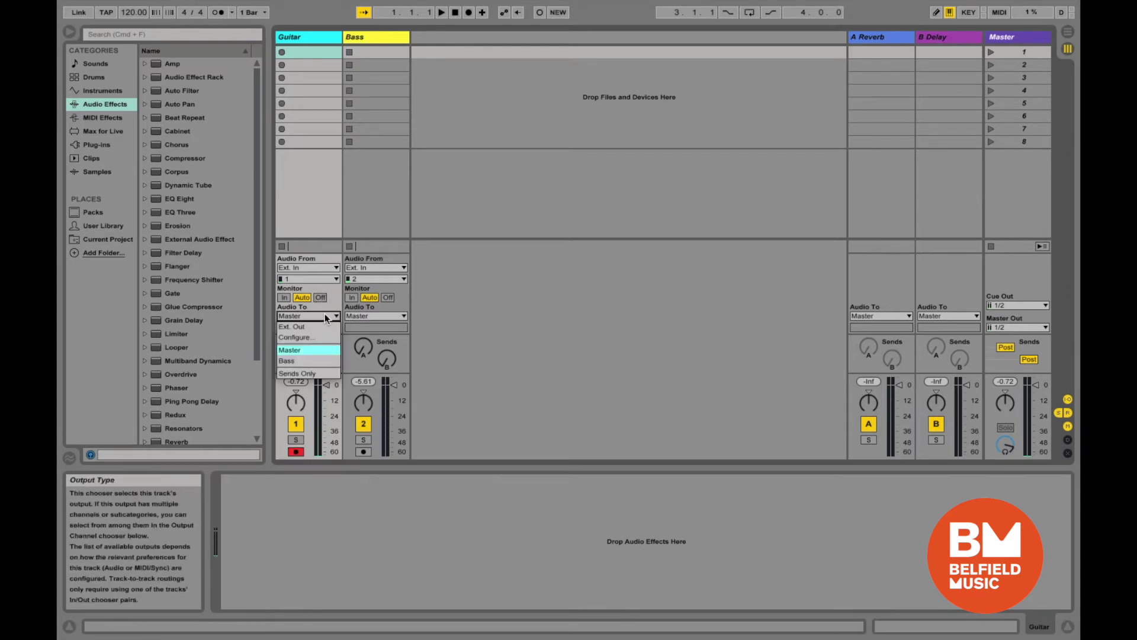
click(307, 351)
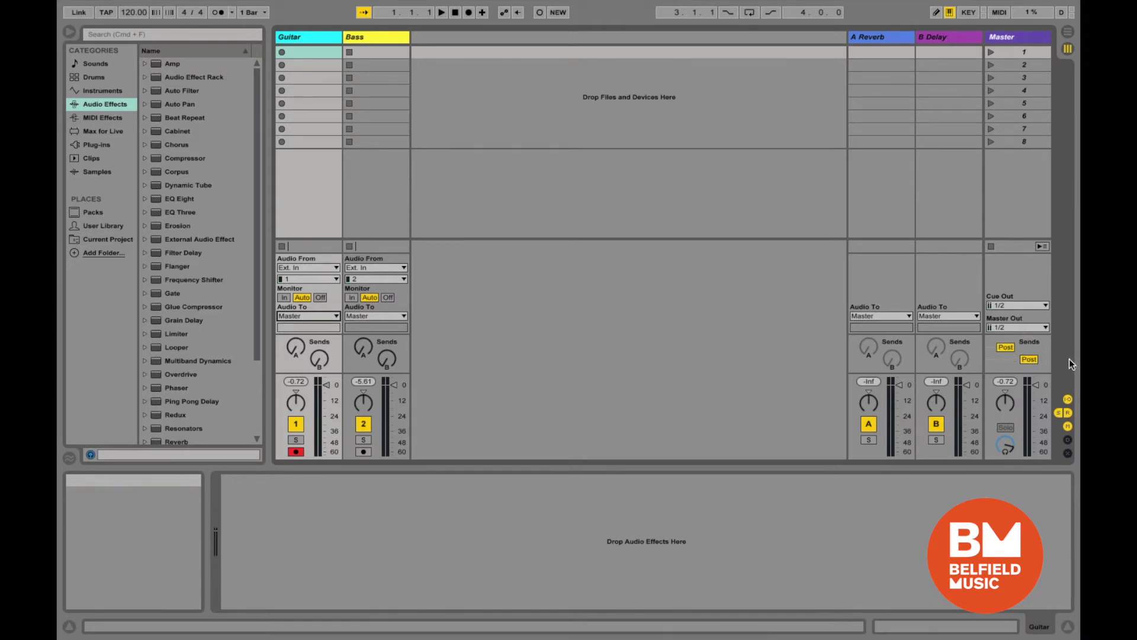
Try the Master volume fader, and adjust the Guitar track's volume to about -0.5 dB and its panning to 1R.
mouse_move(1039, 382)
mouse_down()
mouse_move(1037, 453)
mouse_move(1036, 384)
mouse_up()
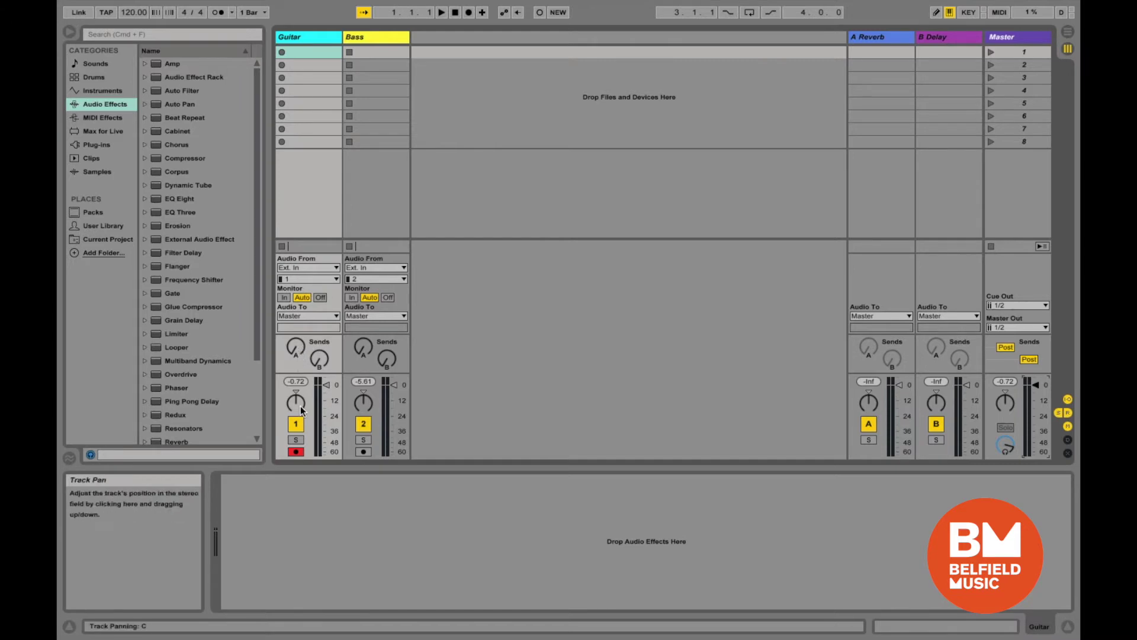
mouse_move(326, 385)
mouse_down()
mouse_move(326, 442)
mouse_move(326, 381)
mouse_move(329, 391)
mouse_up()
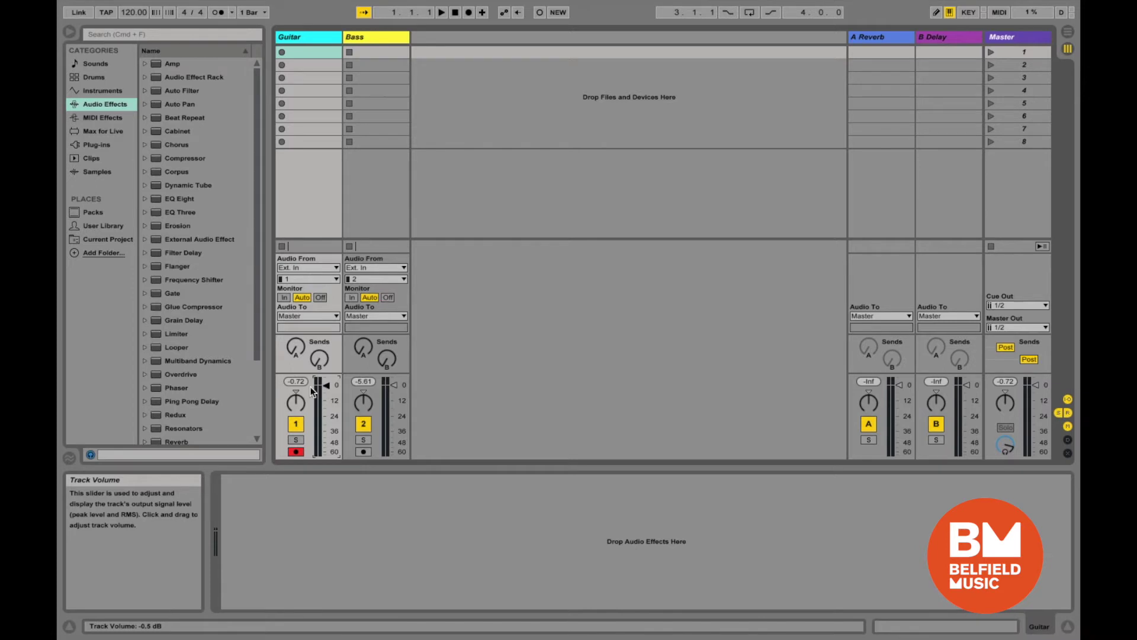
drag(296, 403, 297, 406)
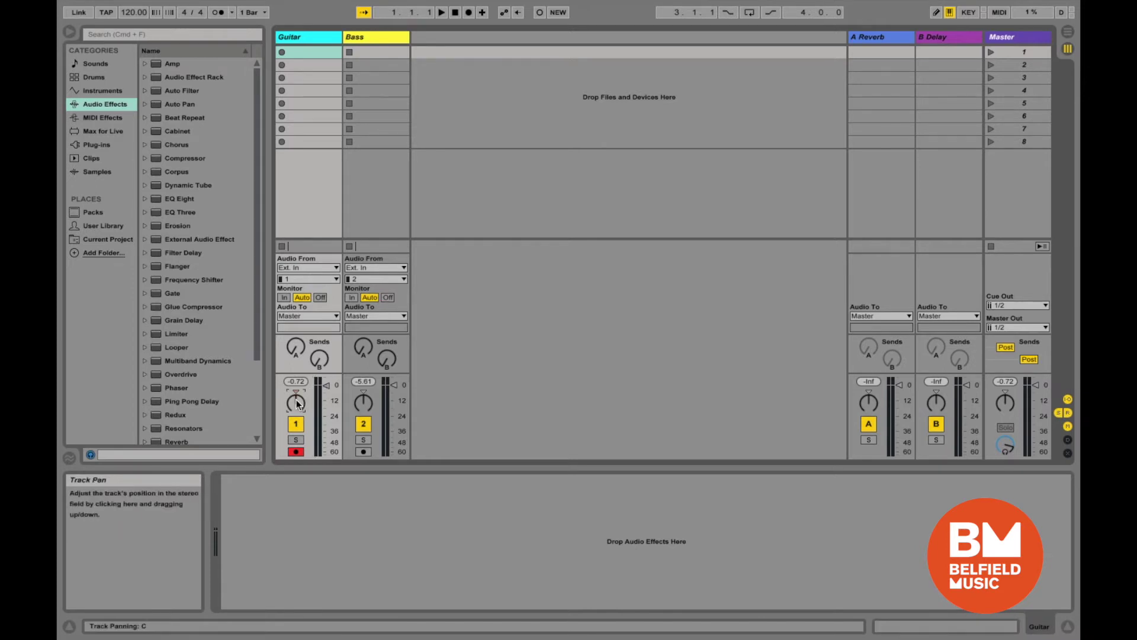
mouse_move(296, 403)
mouse_down()
mouse_move(296, 423)
mouse_move(296, 385)
mouse_move(296, 405)
mouse_up()
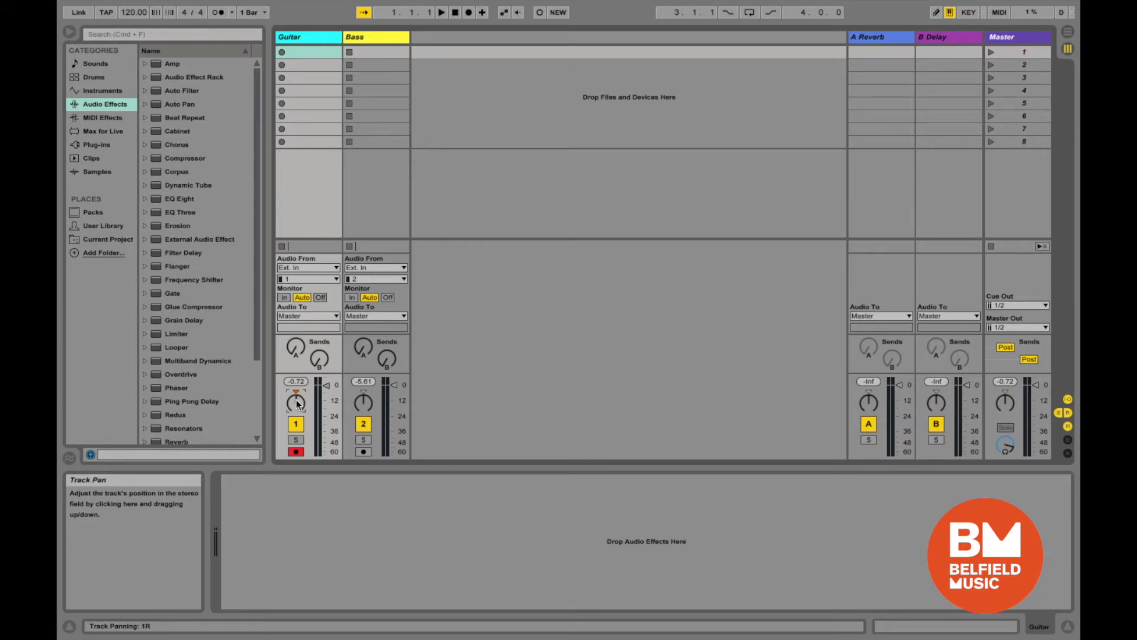
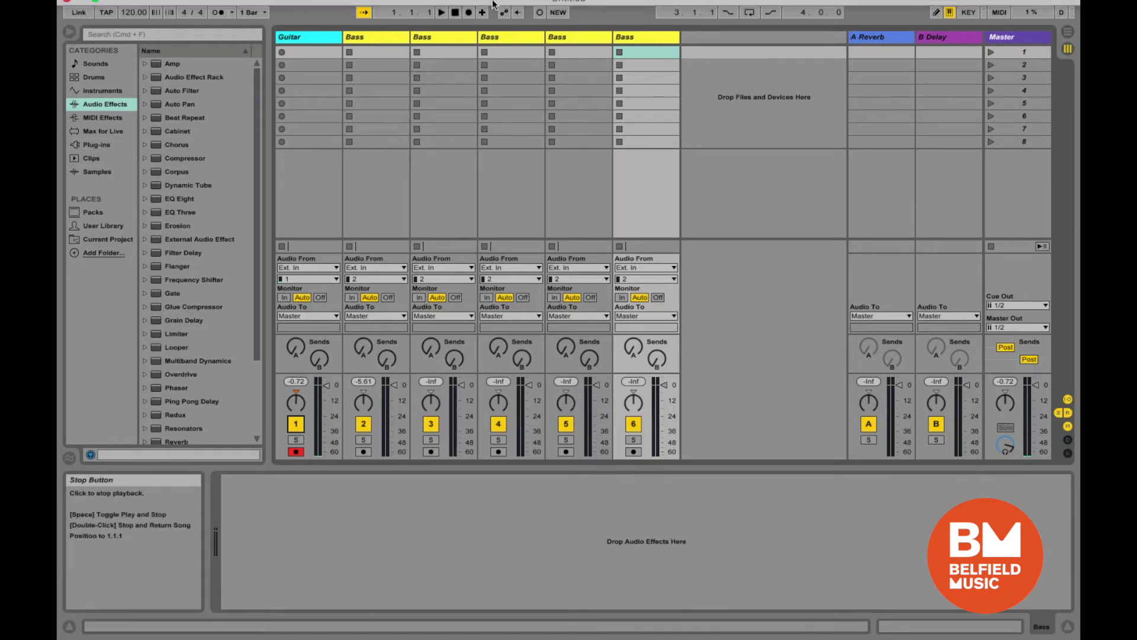
mouse_move(473, 2)
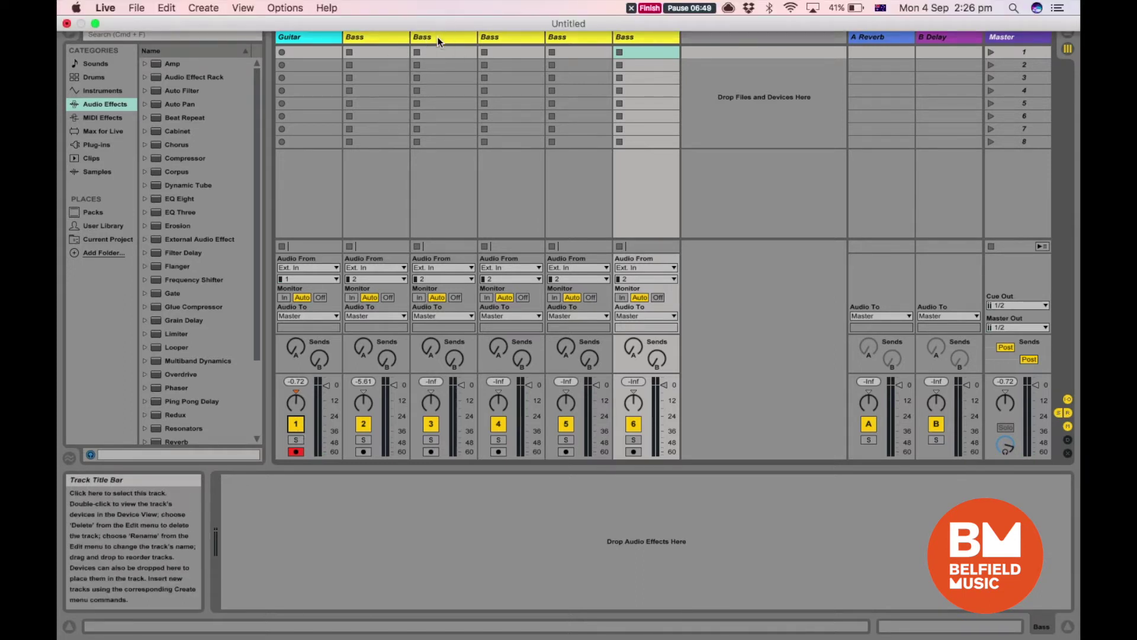
Delete the four duplicate Bass tracks numbered 3 to 6.
click(628, 39)
shift+click(461, 36)
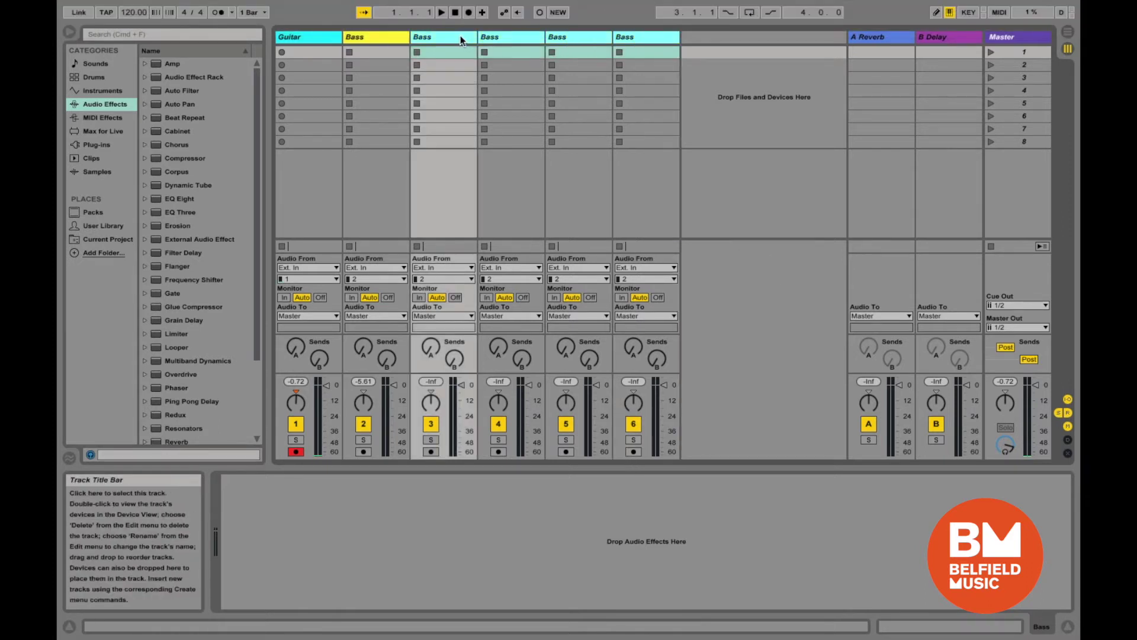
key(Delete)
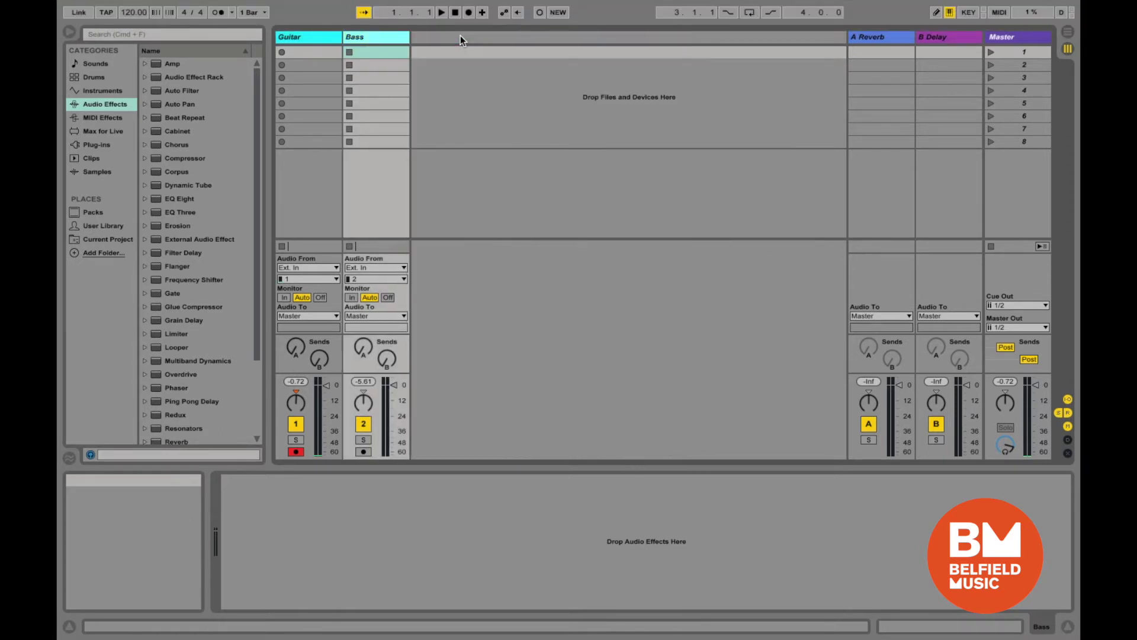
Try soloing the Guitar track several times, and leave its solo off.
click(296, 440)
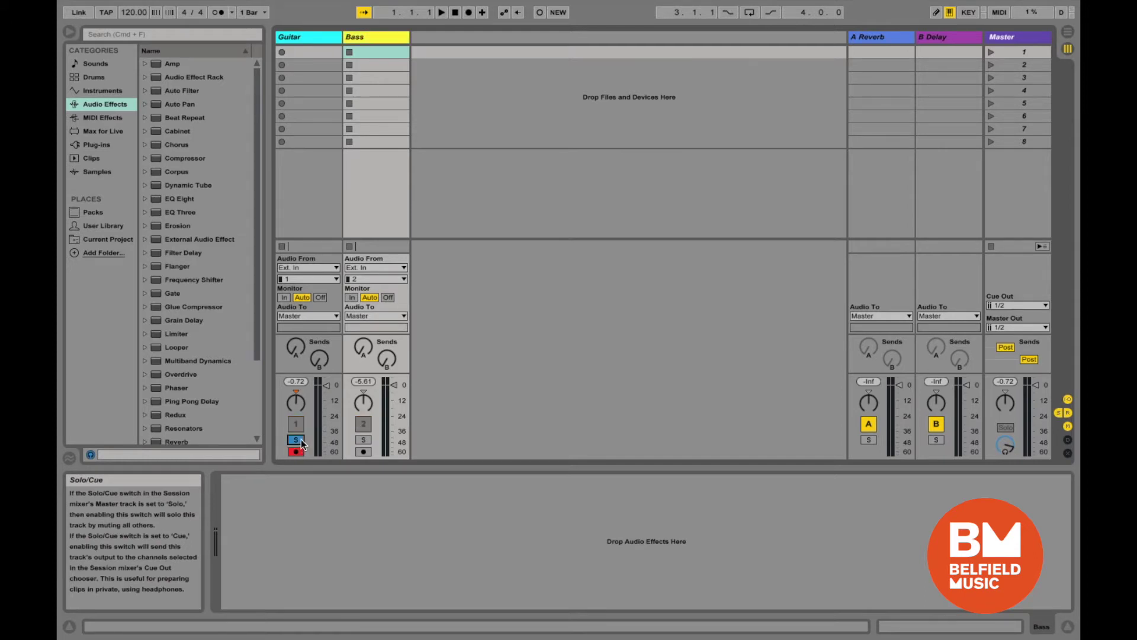
click(296, 441)
click(296, 441)
click(296, 441)
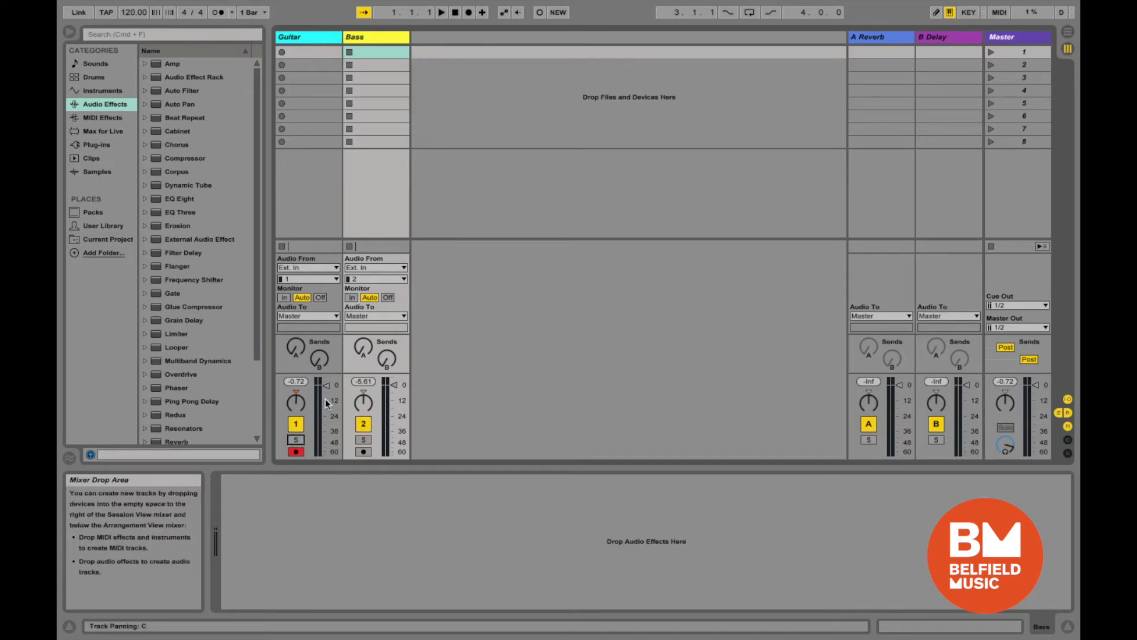
click(297, 441)
click(296, 442)
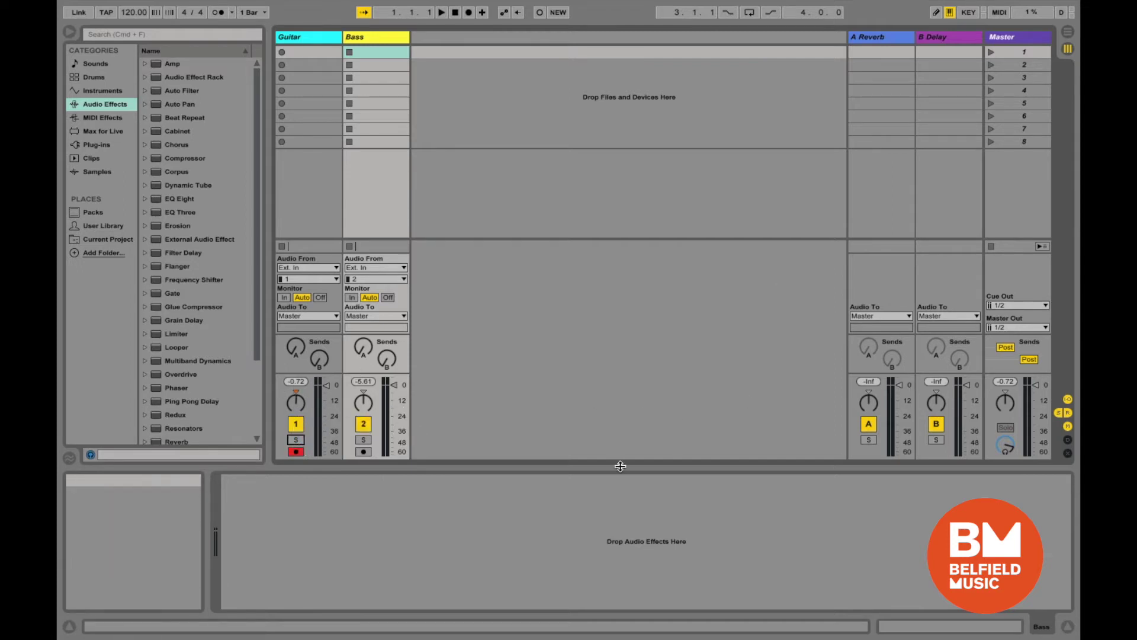
Try arming the Bass track, re-arm the Guitar track for recording, and set the Guitar track's monitoring to Off.
click(368, 454)
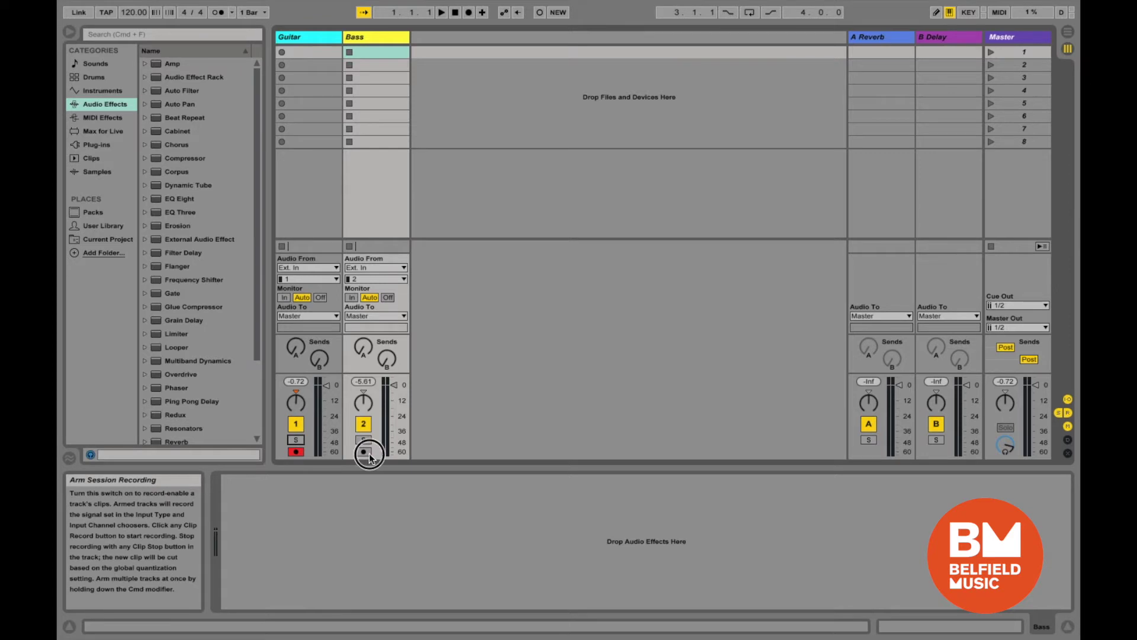
click(296, 451)
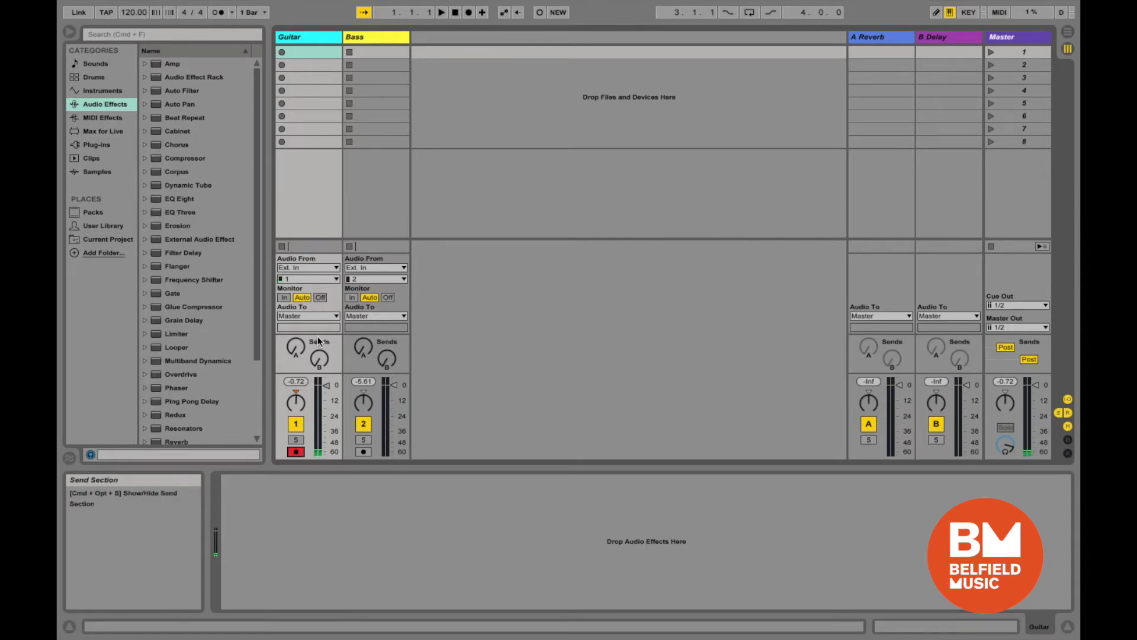
click(321, 297)
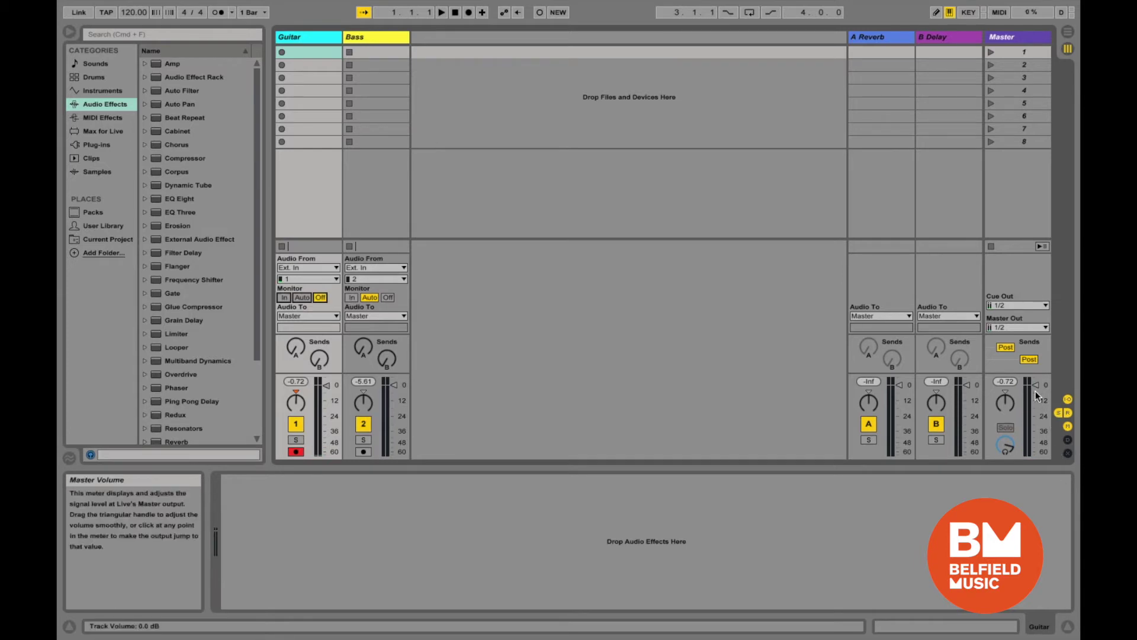
Adjust the Master volume to about 0.6 dB and the cue volume to about -1.6 dB.
mouse_move(1037, 386)
mouse_down()
mouse_move(1036, 410)
mouse_move(1036, 384)
mouse_up()
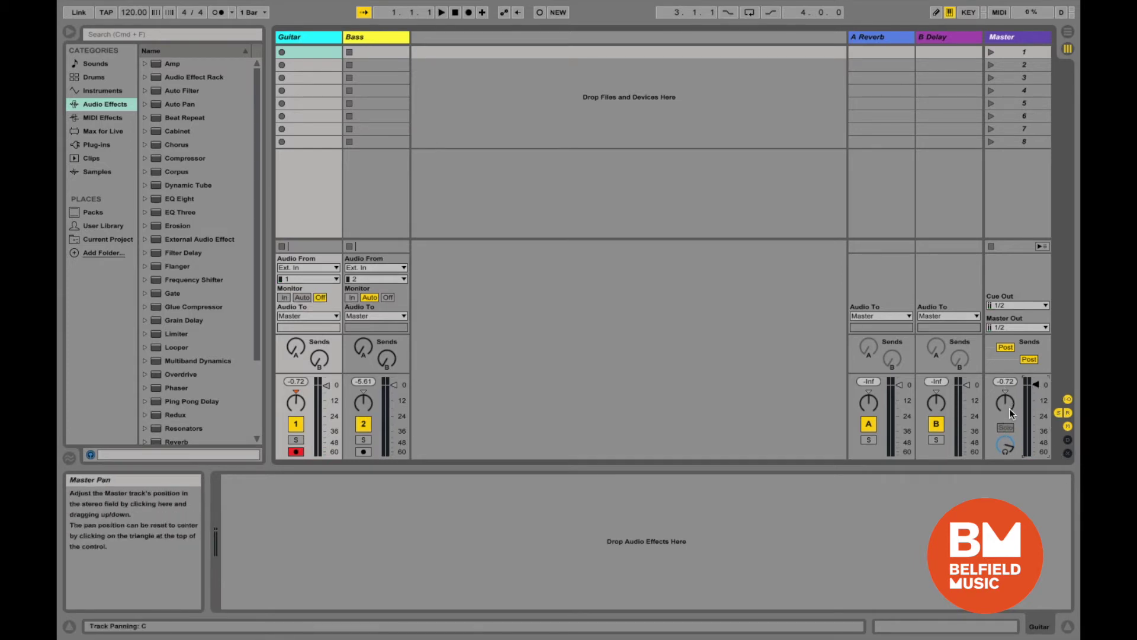
drag(1008, 449, 1008, 454)
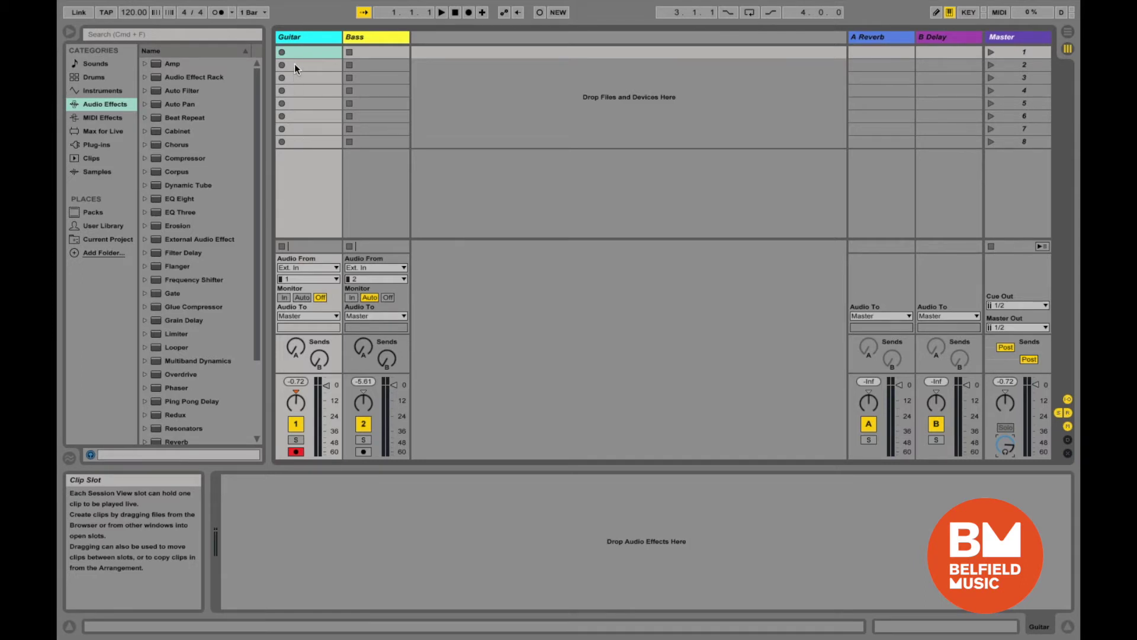
Try the arrangement loop switch on and off, and lower the tempo to 115.00 BPM.
click(749, 13)
click(749, 13)
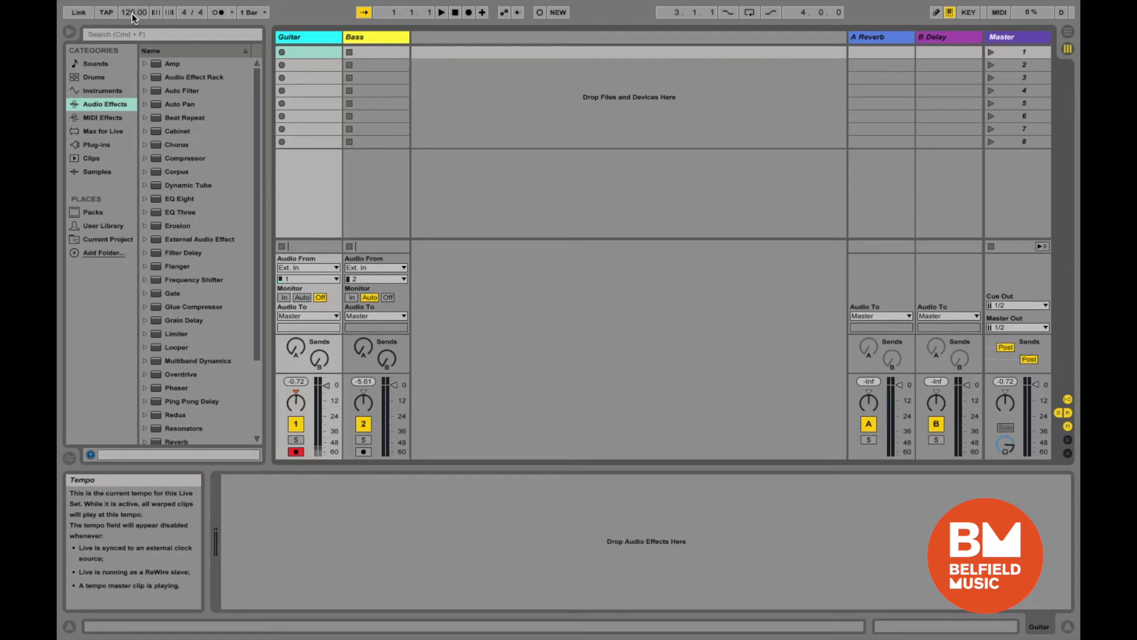
drag(132, 13, 132, 27)
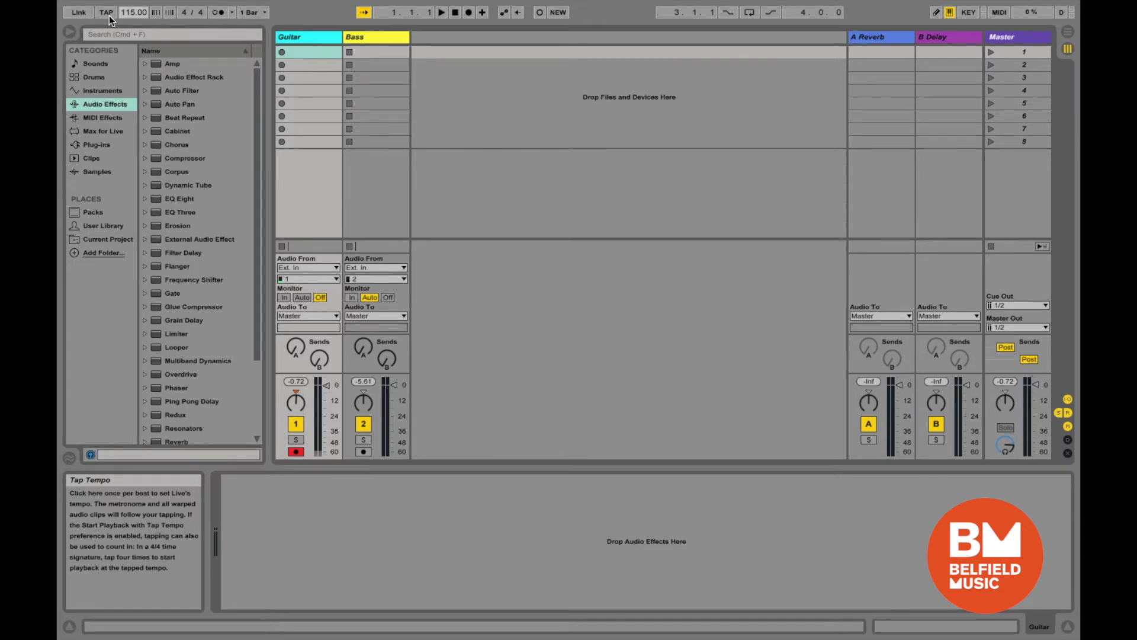
Tap in a tempo of 114.84 BPM with four beats, and stop the playback.
click(109, 15)
click(109, 14)
click(109, 14)
click(109, 14)
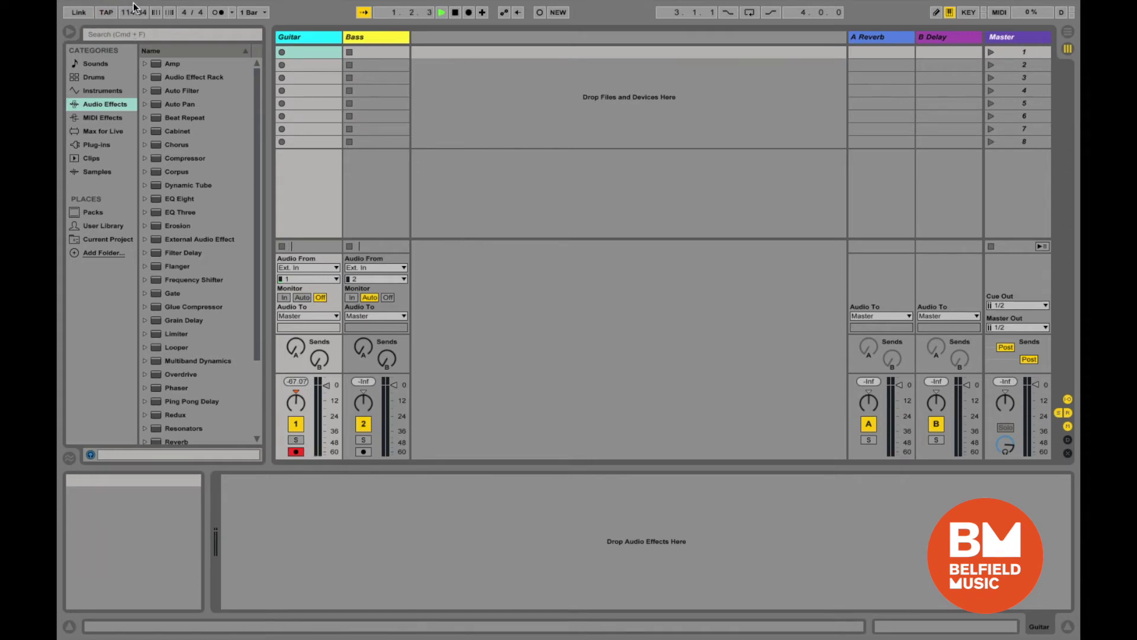
click(455, 13)
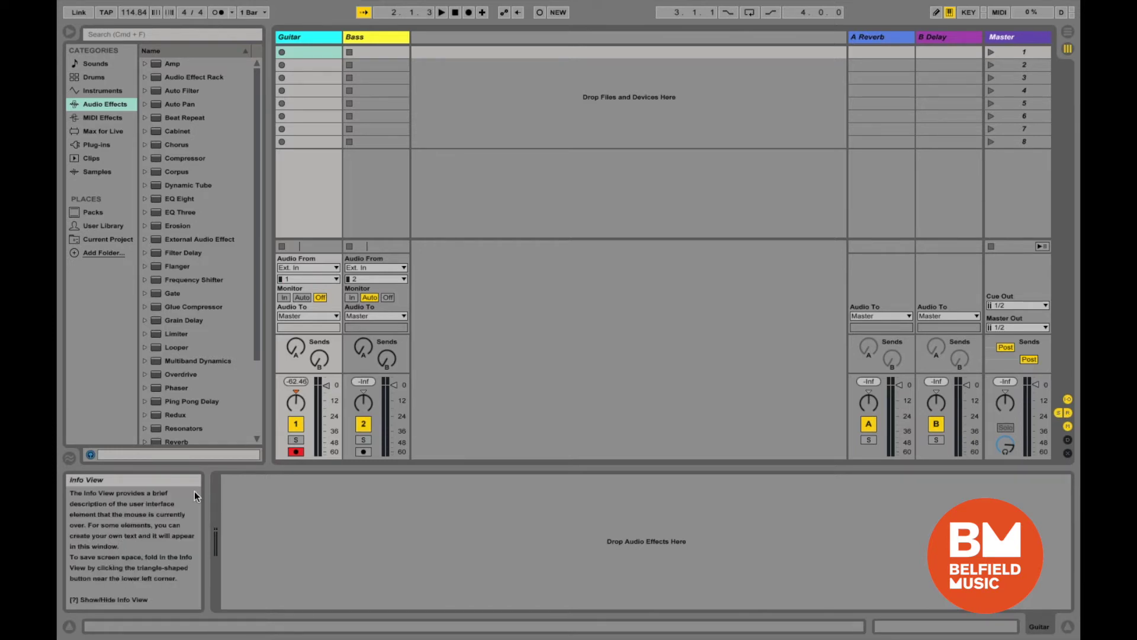
Turn on the metronome, and keep both its count-in and the global launch quantization at 1 Bar.
click(233, 14)
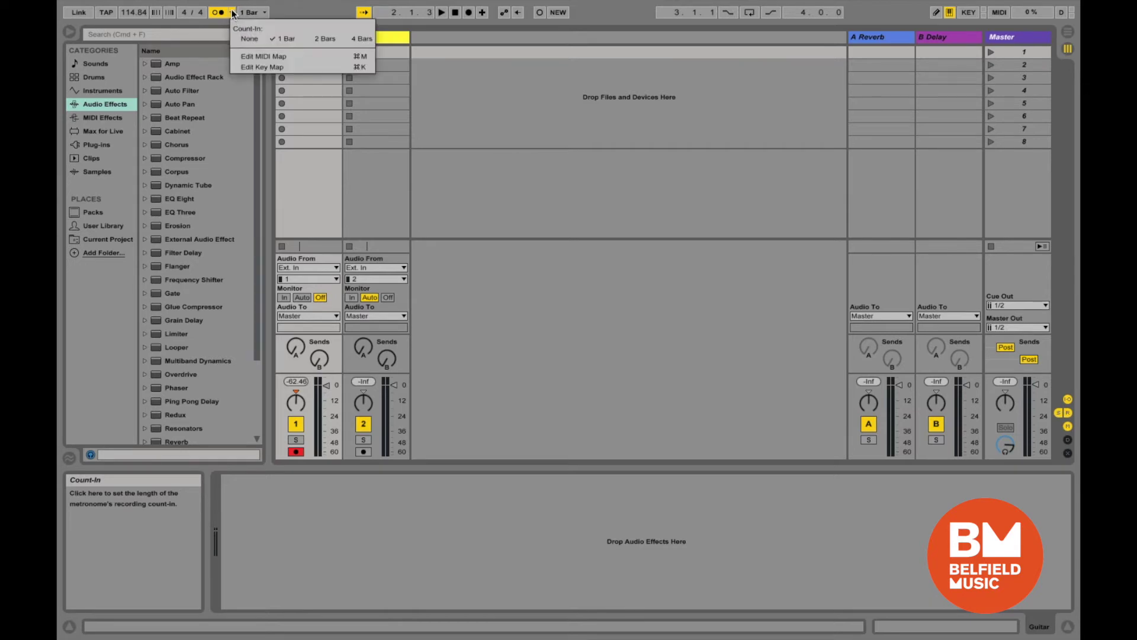
click(305, 11)
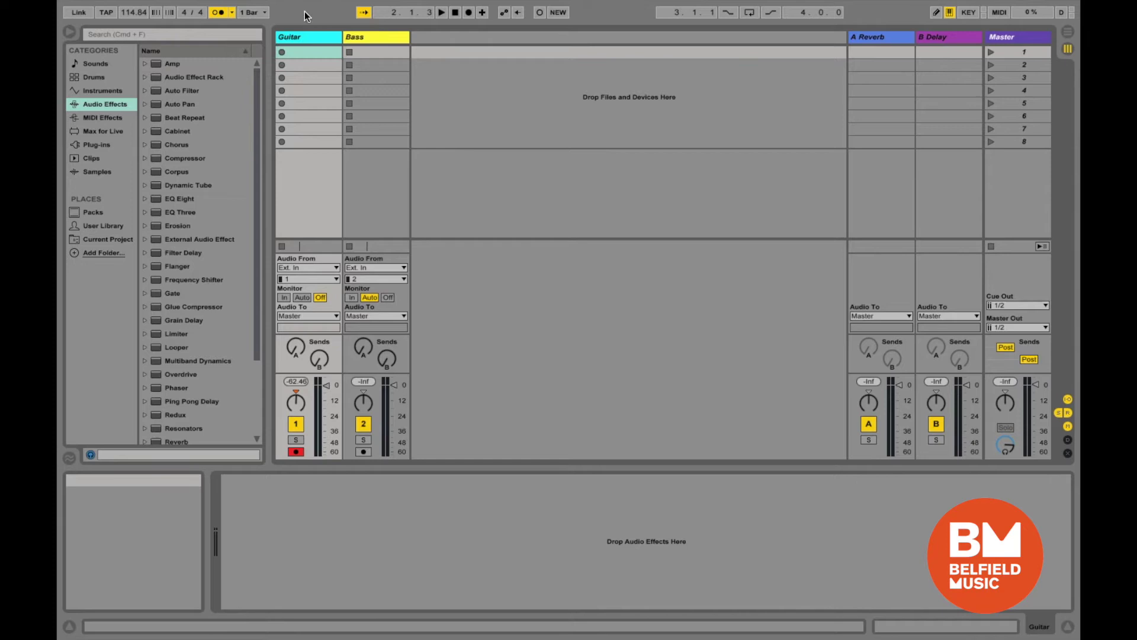
click(265, 12)
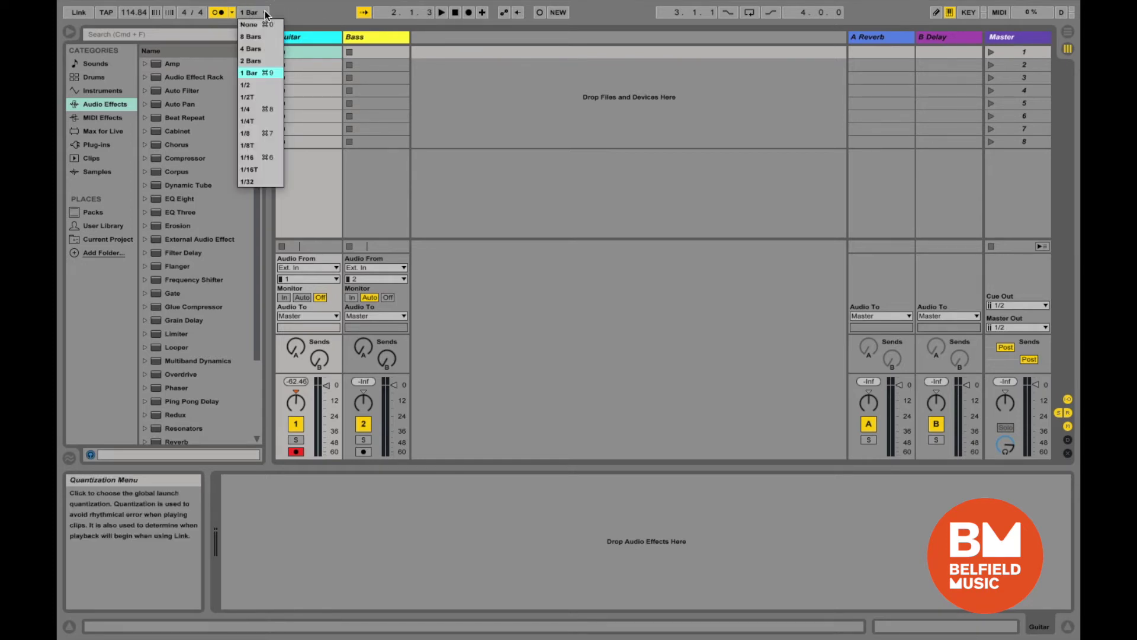
click(265, 12)
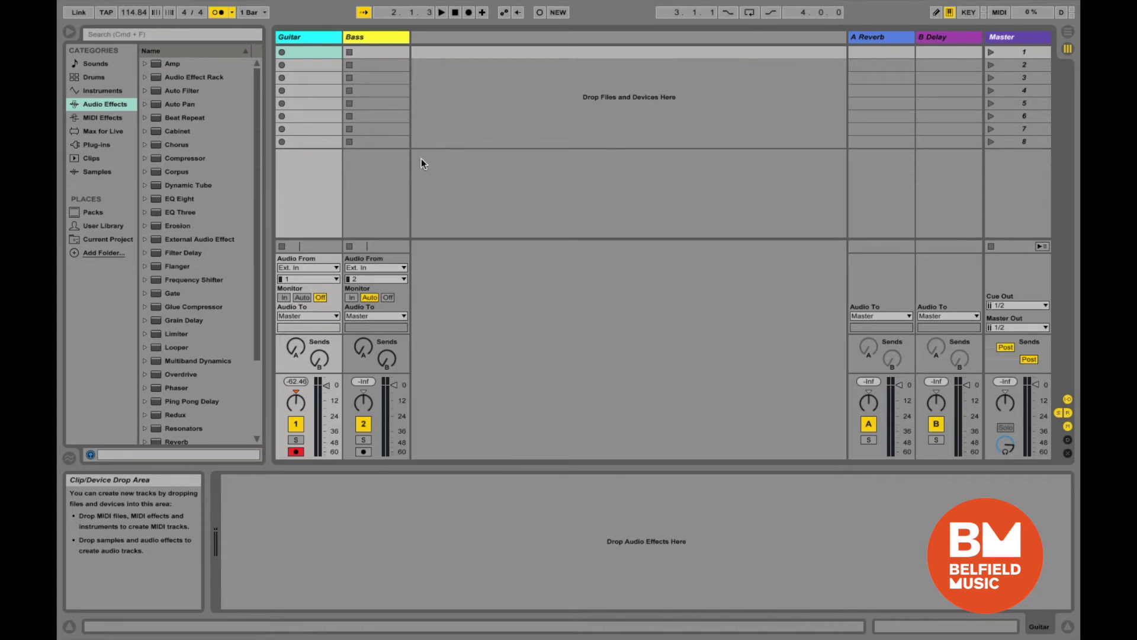
Switch to Arrangement View and place the insert marker at 1.1.1 on the Guitar track.
key(Tab)
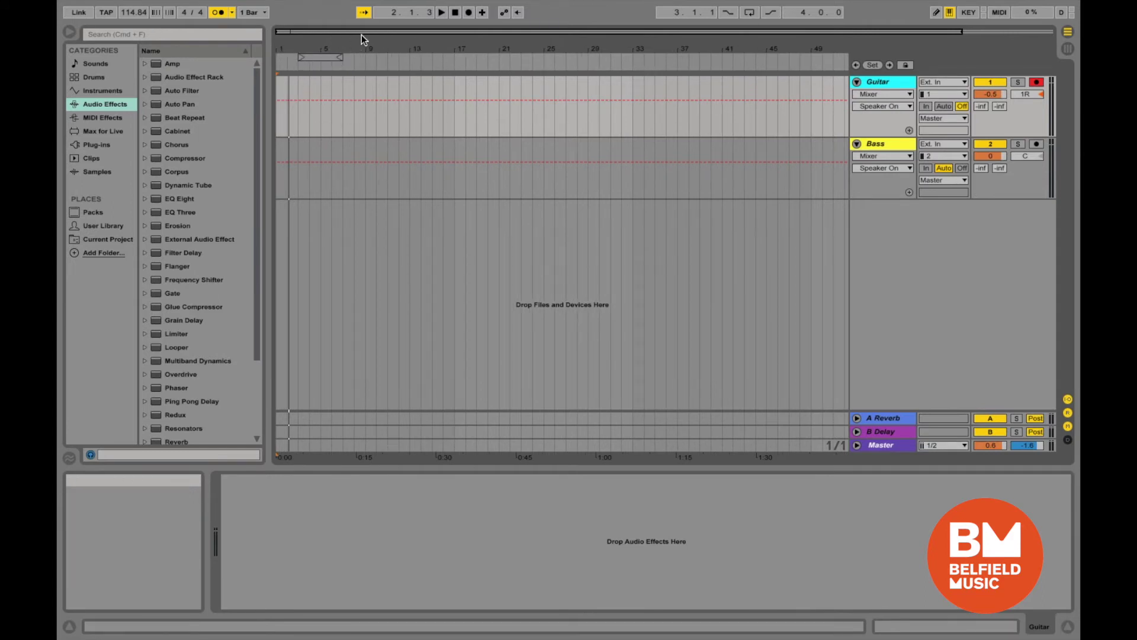
mouse_move(362, 45)
mouse_down()
mouse_move(357, 92)
mouse_move(357, 30)
mouse_move(344, 38)
mouse_up()
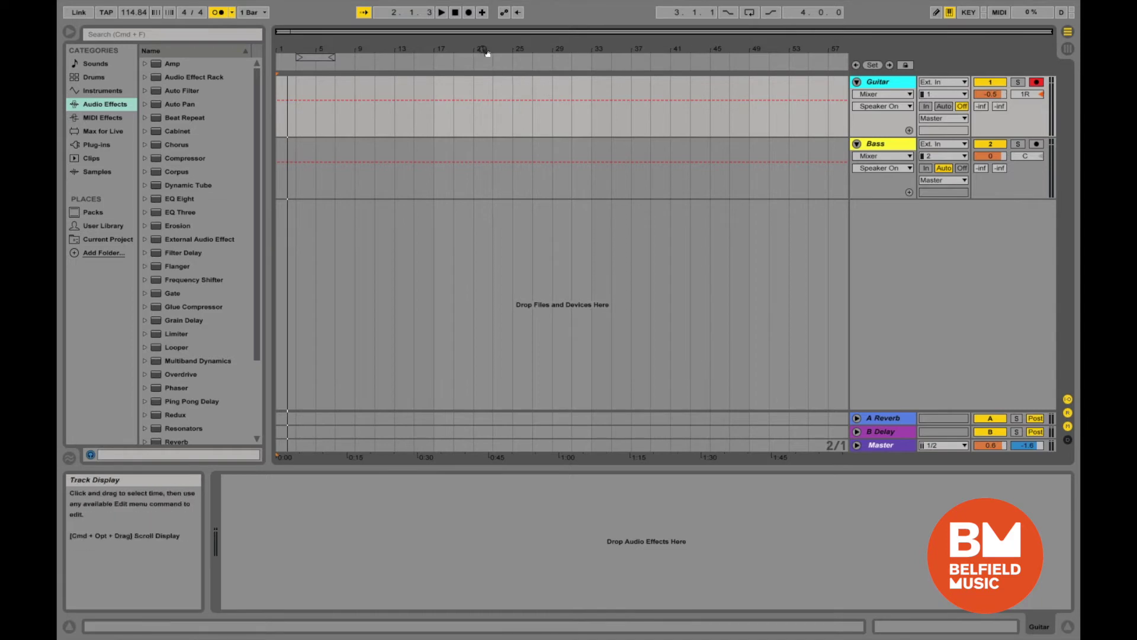
drag(484, 45, 603, 53)
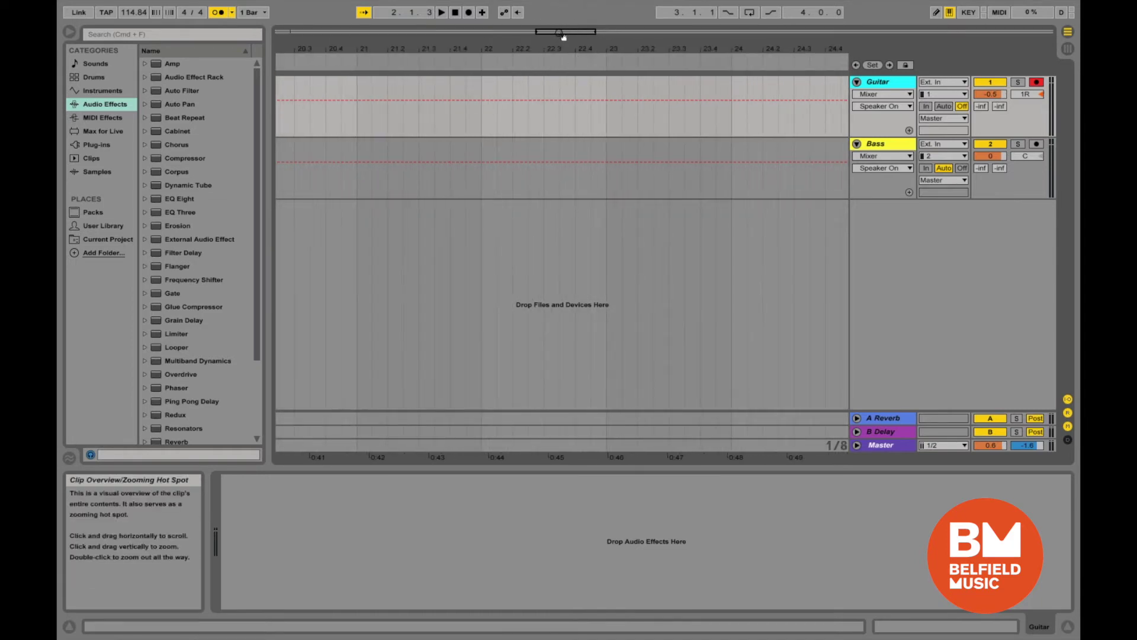
mouse_move(566, 32)
mouse_down()
mouse_move(514, 35)
mouse_move(510, 83)
mouse_up()
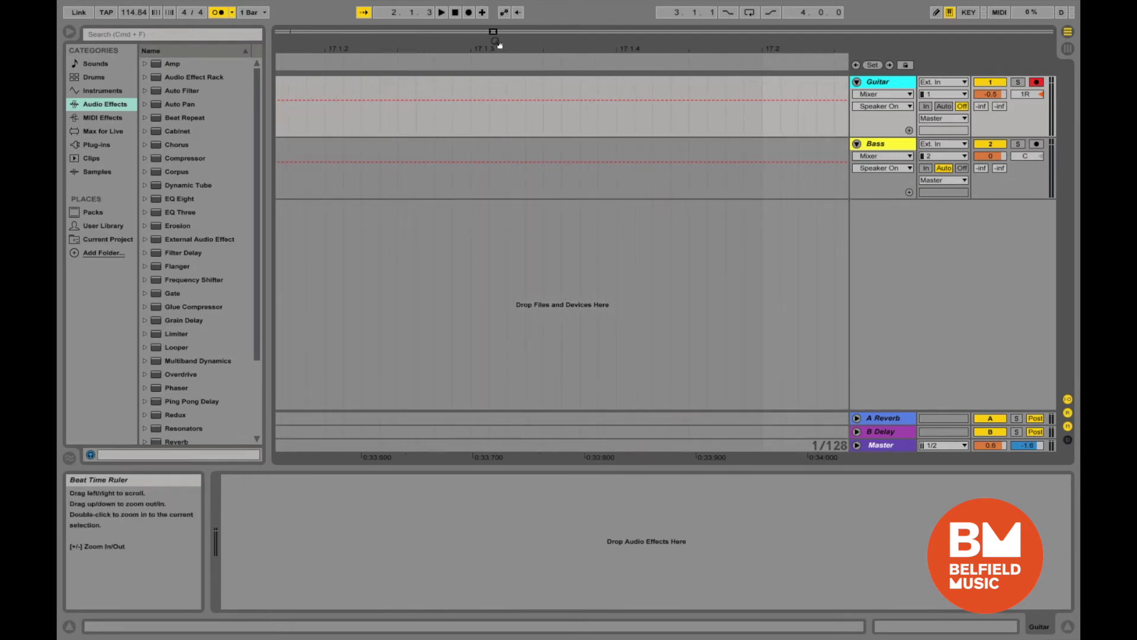
drag(490, 31, 491, 15)
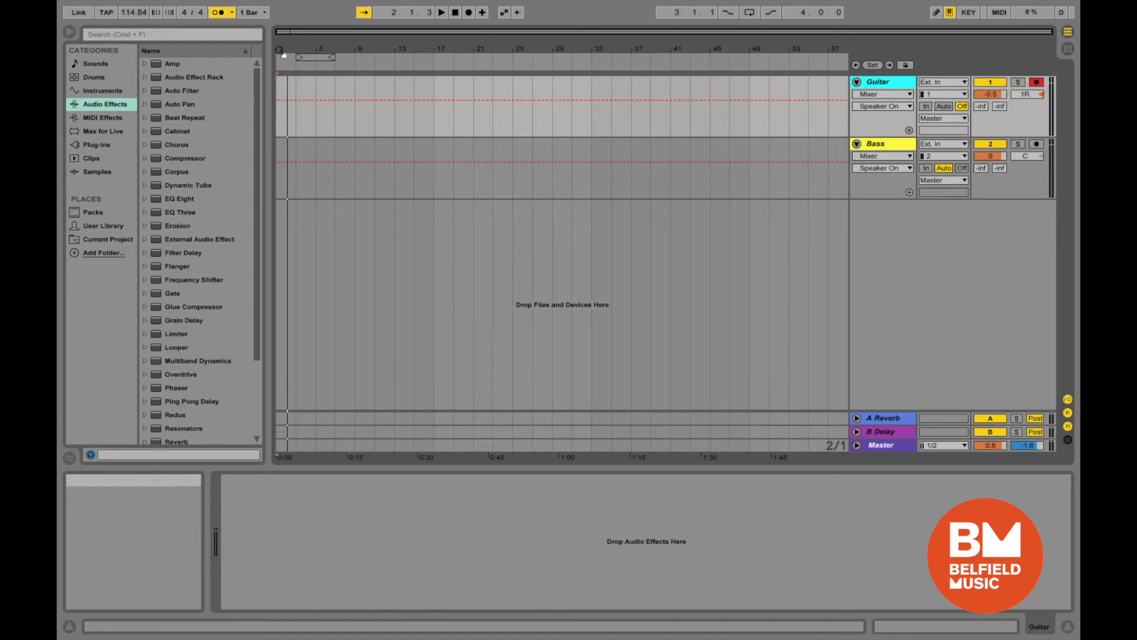
click(276, 125)
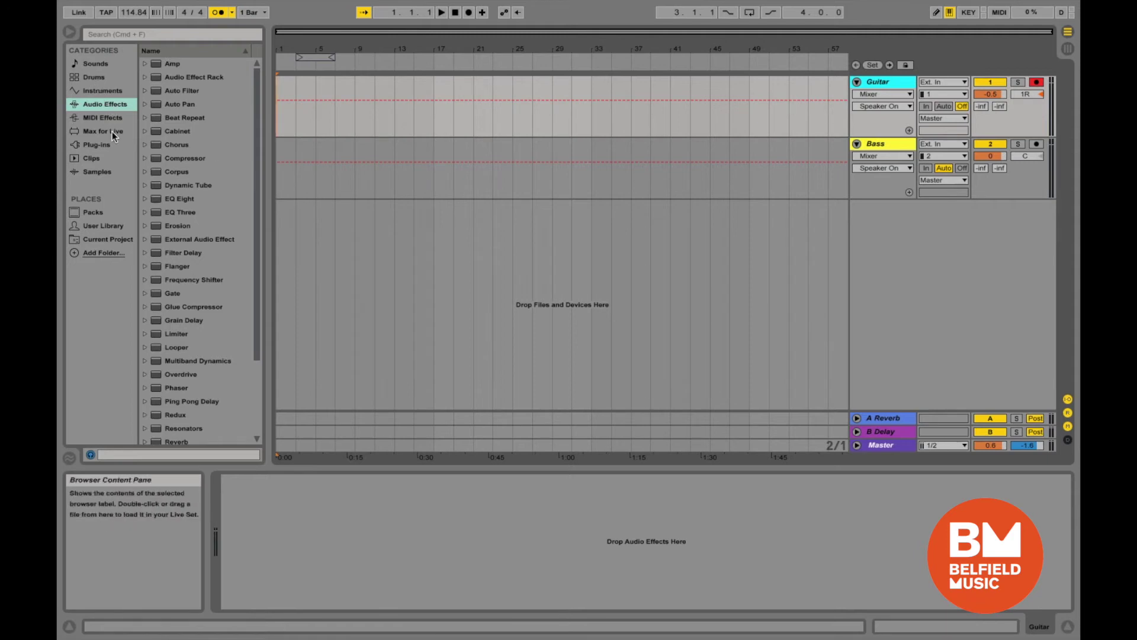
Set the Guitar track's monitoring to Auto and load the Amp audio effect onto it.
click(95, 97)
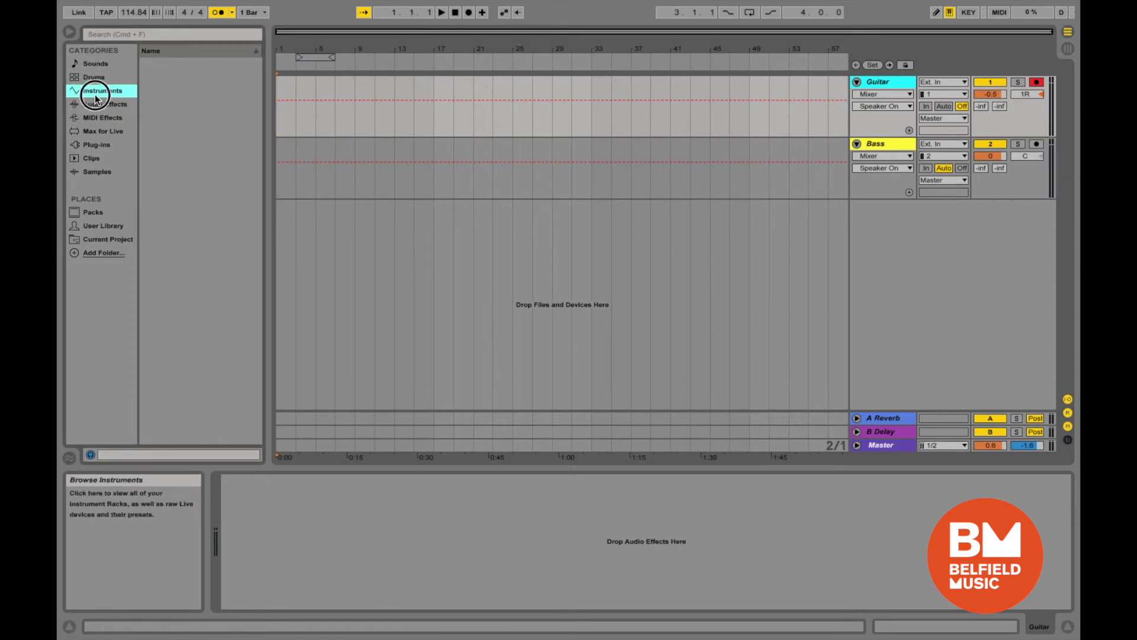
click(95, 102)
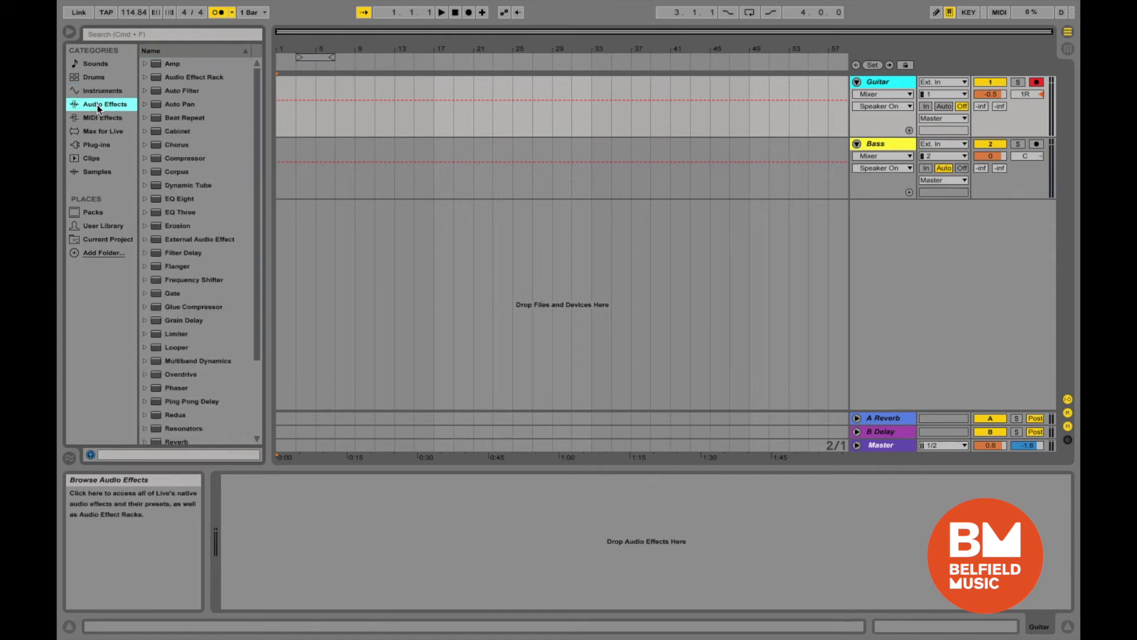
click(175, 66)
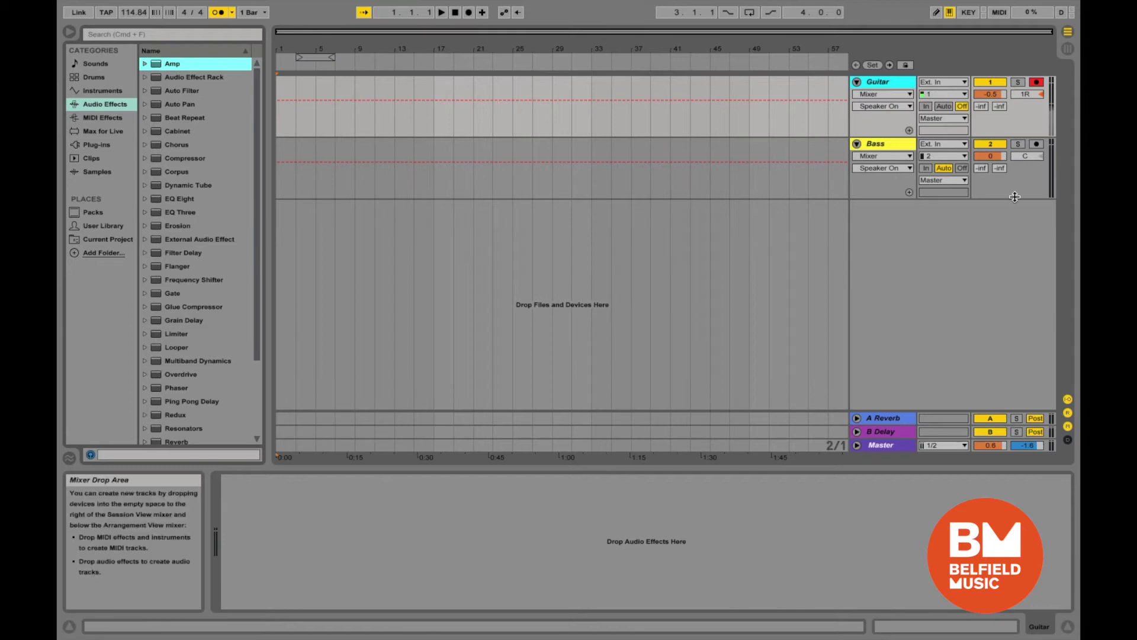
click(948, 108)
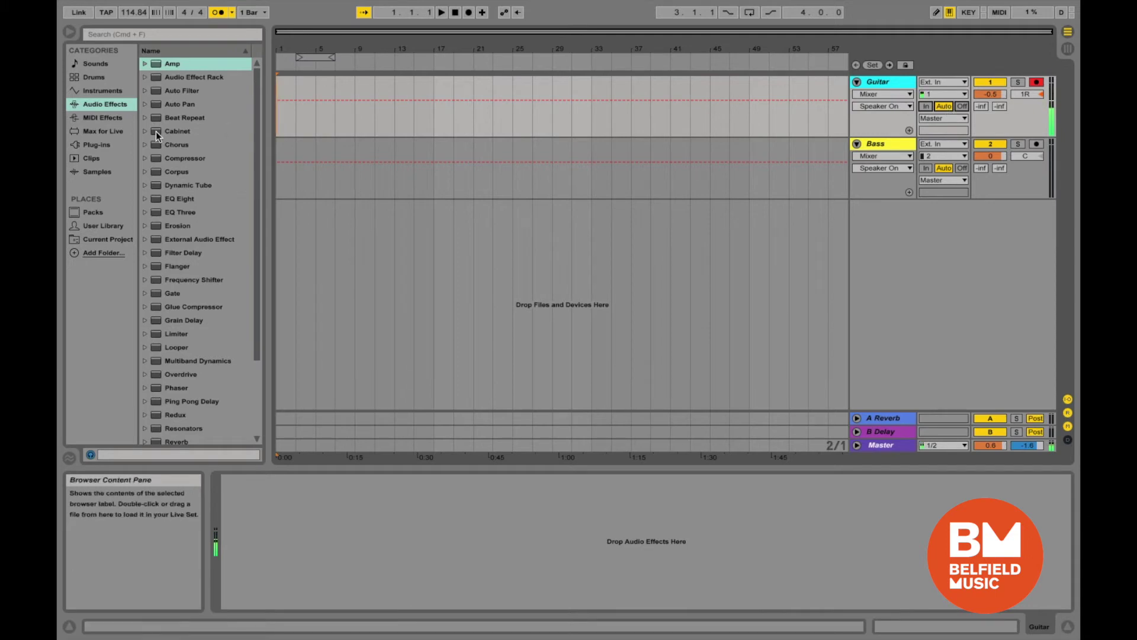
drag(169, 63, 877, 79)
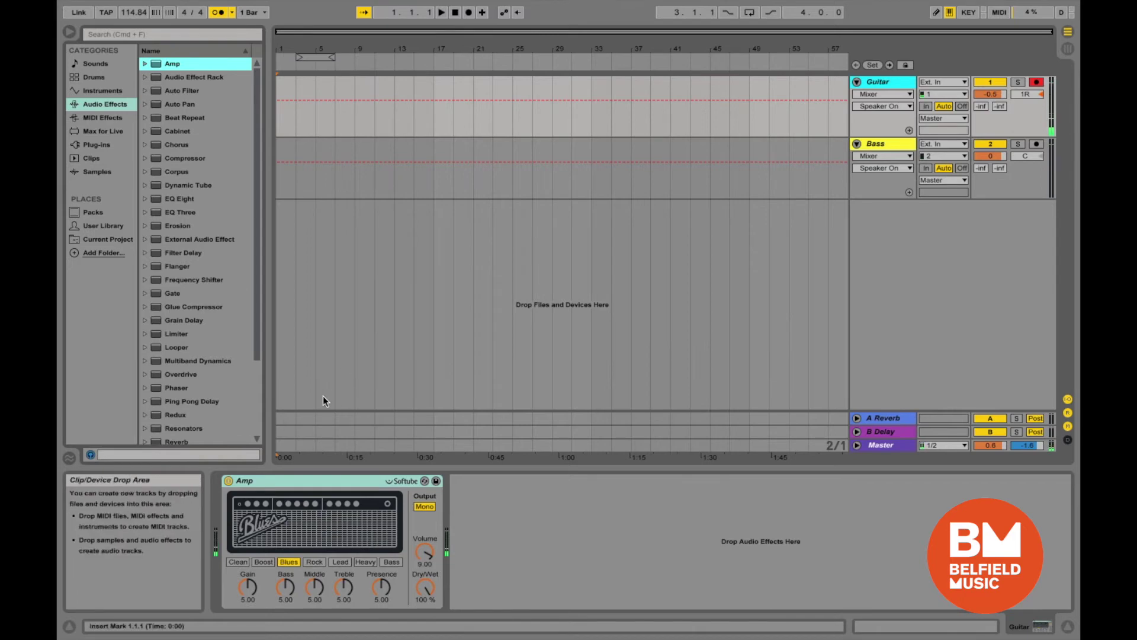
Set the audio buffer size to 128 Samples in the preferences, and close them.
mouse_move(59, 4)
click(105, 7)
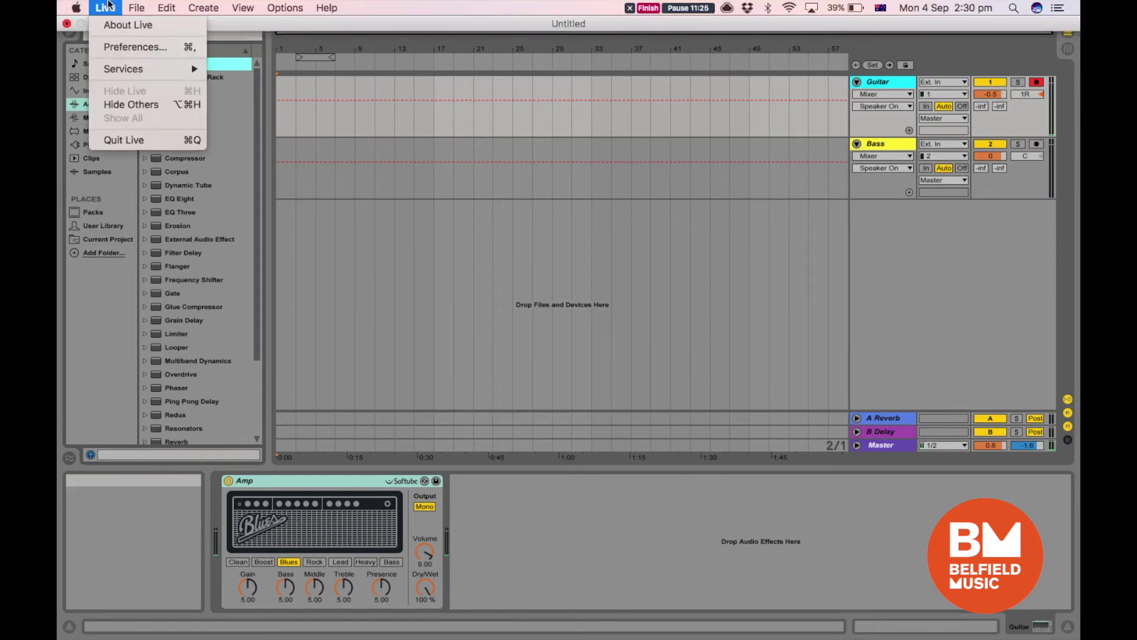
click(128, 47)
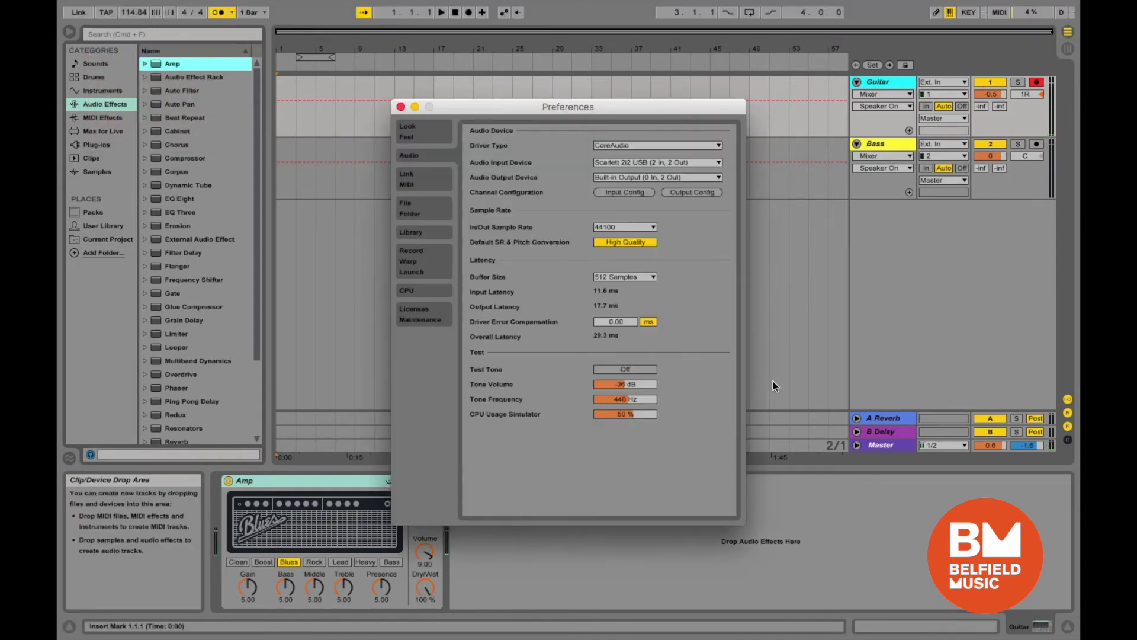
click(649, 278)
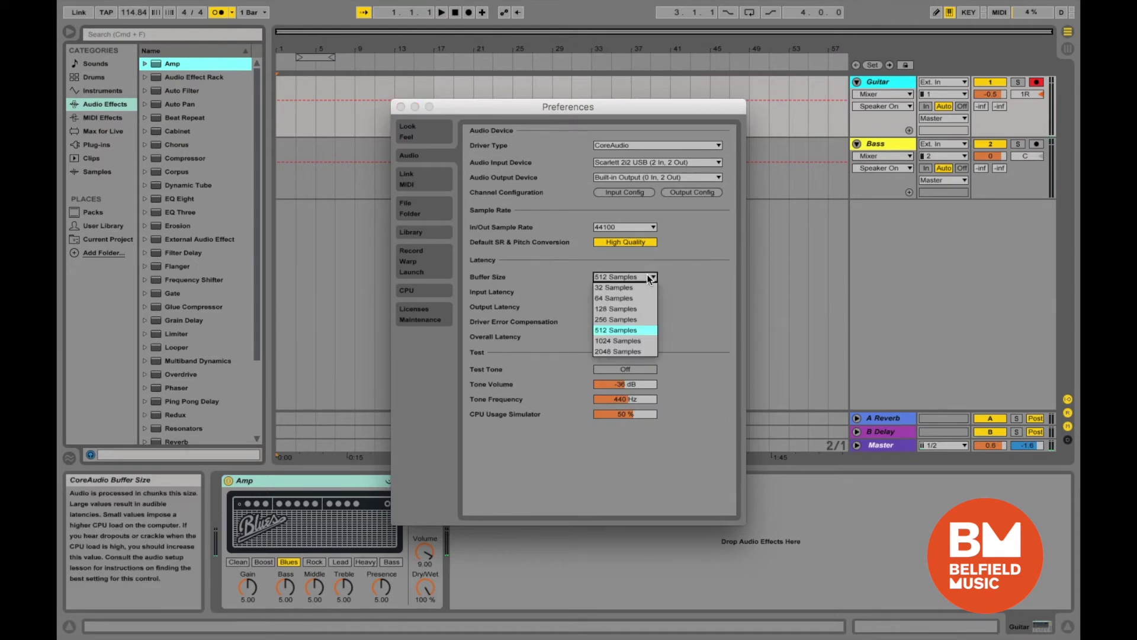
click(640, 309)
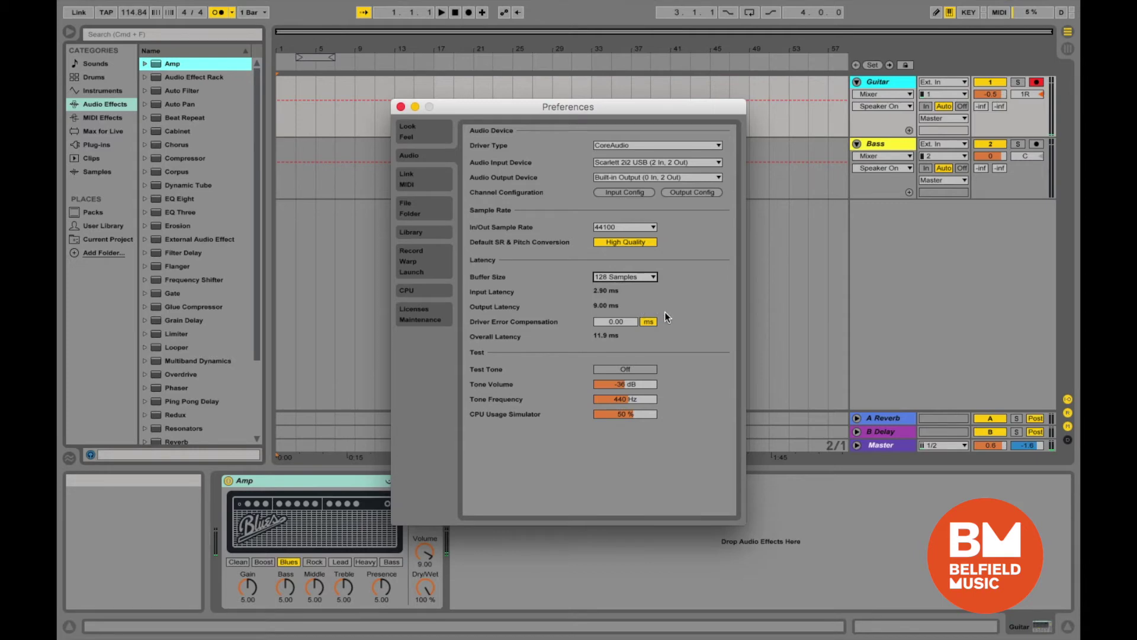
click(401, 106)
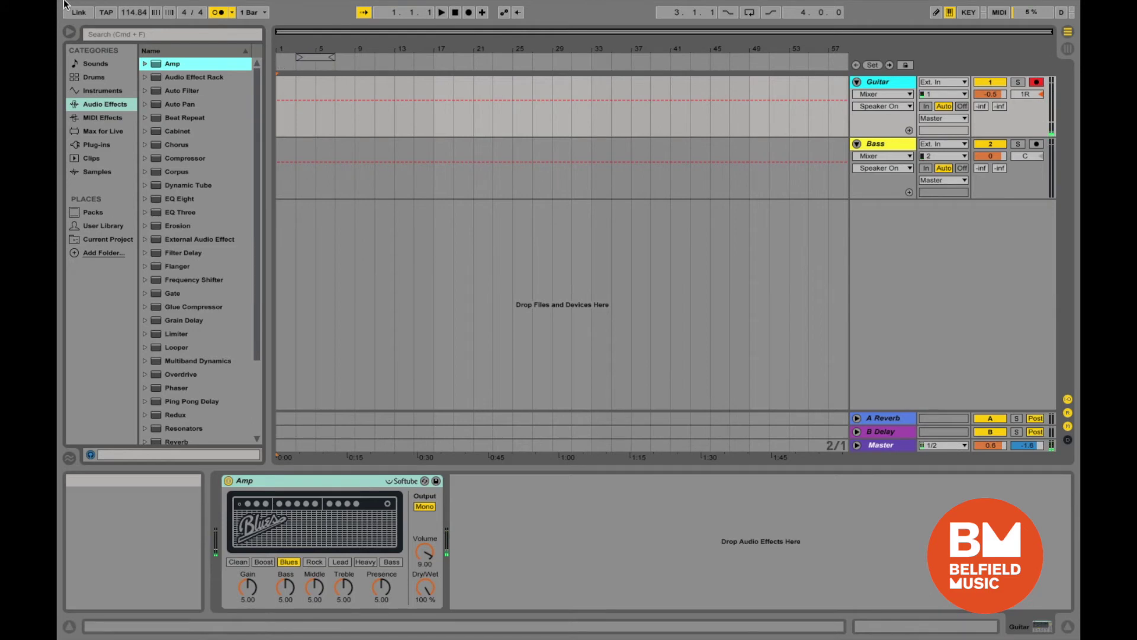
mouse_move(68, 3)
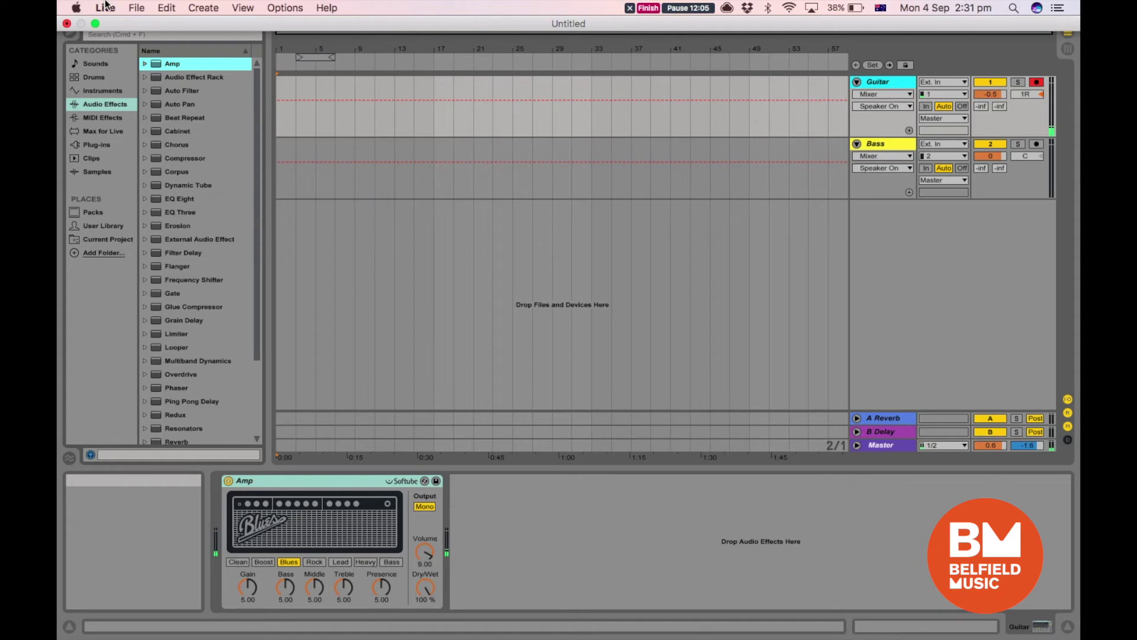
Load the Reverb audio effect onto the Guitar track after the Amp.
click(144, 7)
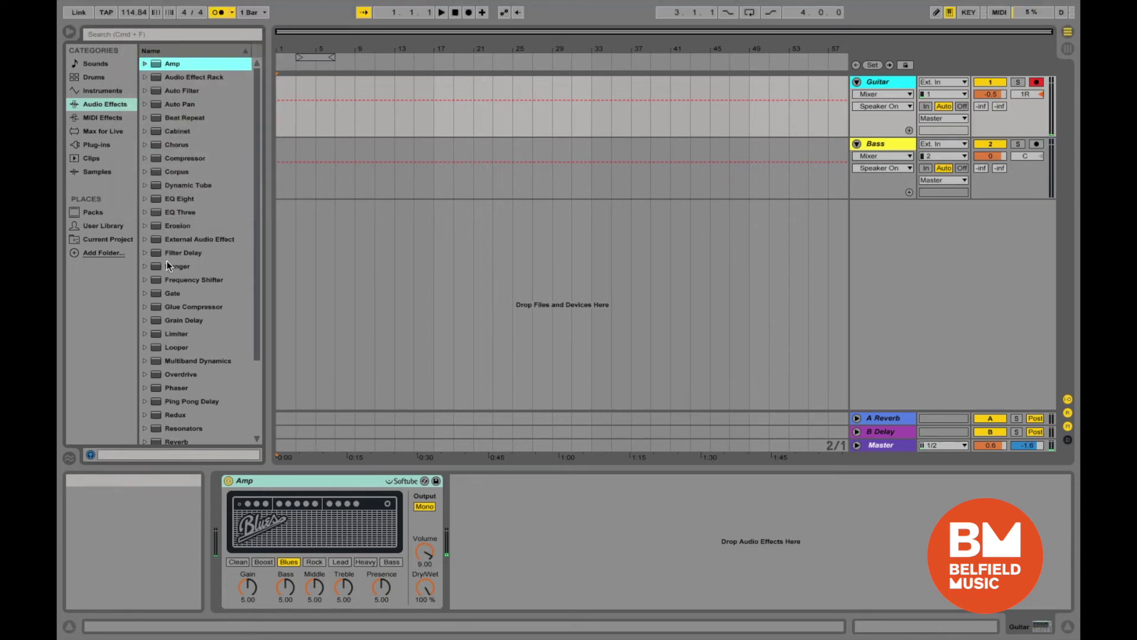
scroll(167, 265, down, 5)
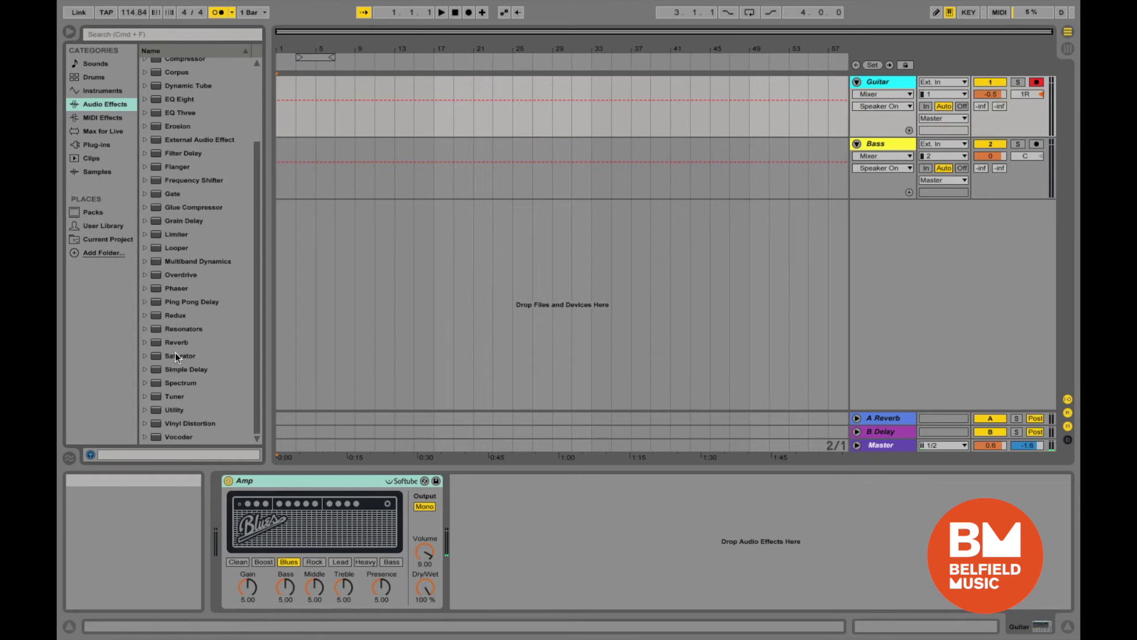
drag(178, 343, 559, 523)
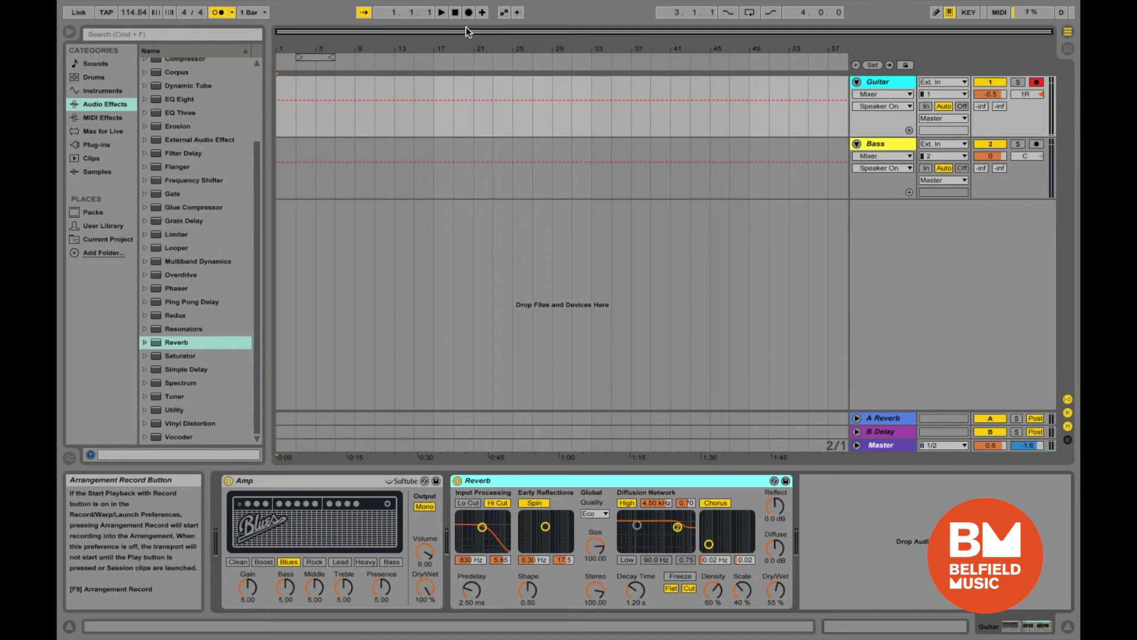
Record a guitar take of about four bars from 1.1.1 on the Guitar track, and play it back.
click(296, 128)
click(283, 126)
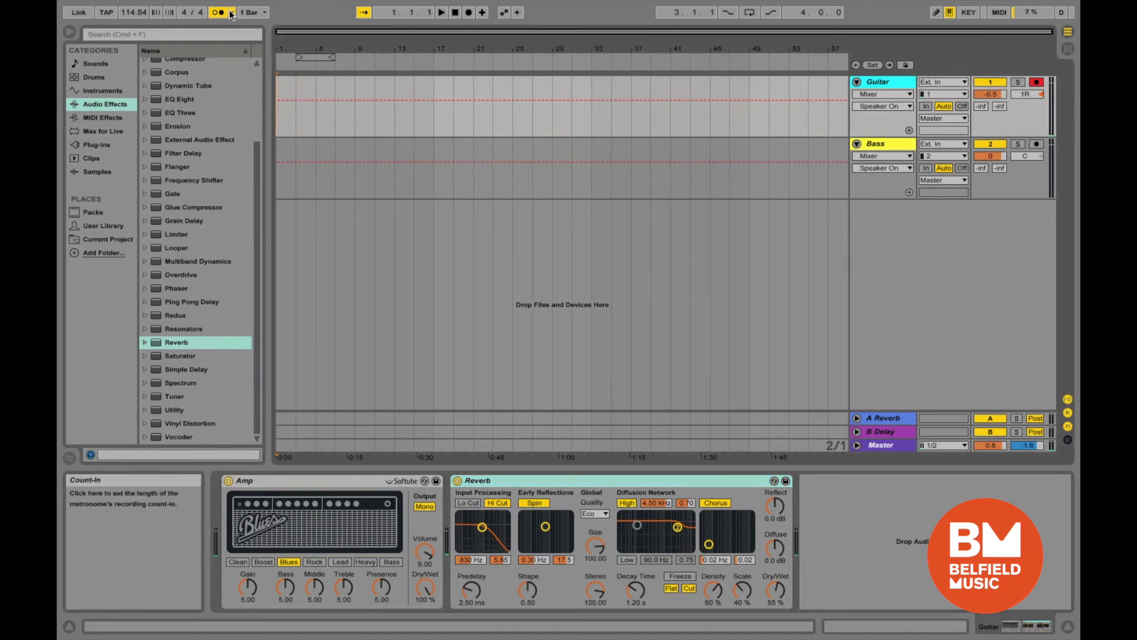
click(469, 12)
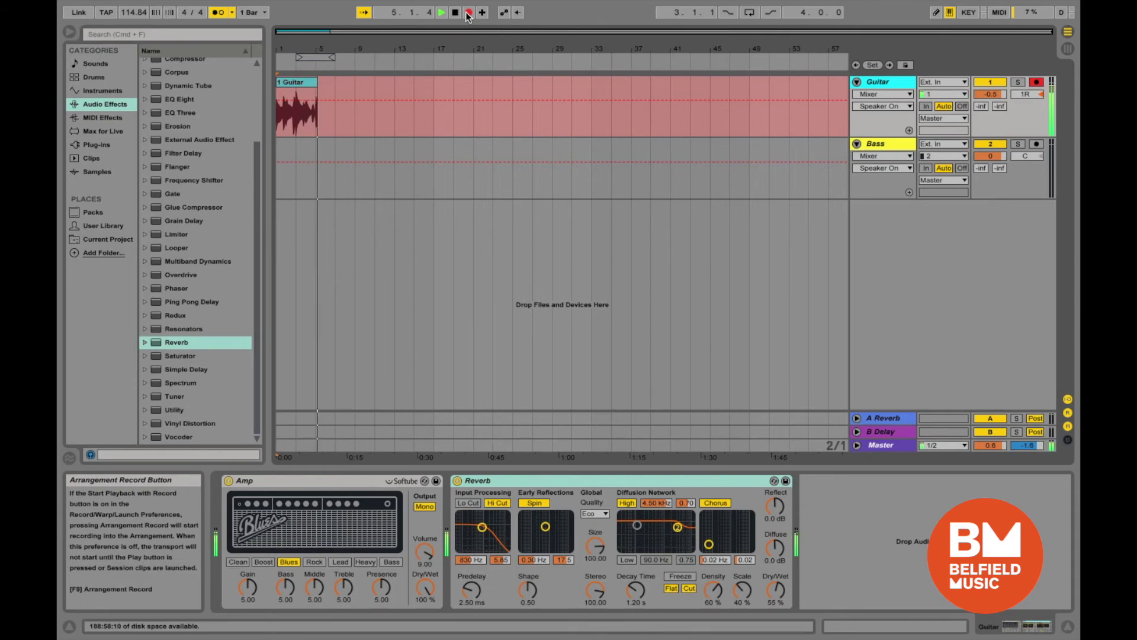
click(468, 13)
key(space)
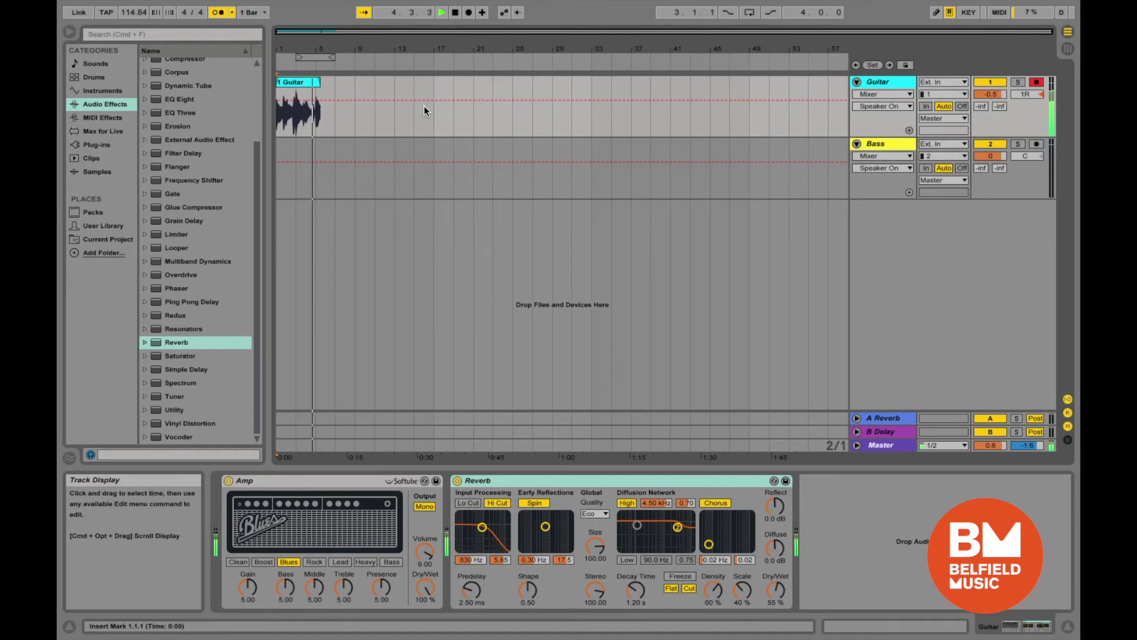
key(space)
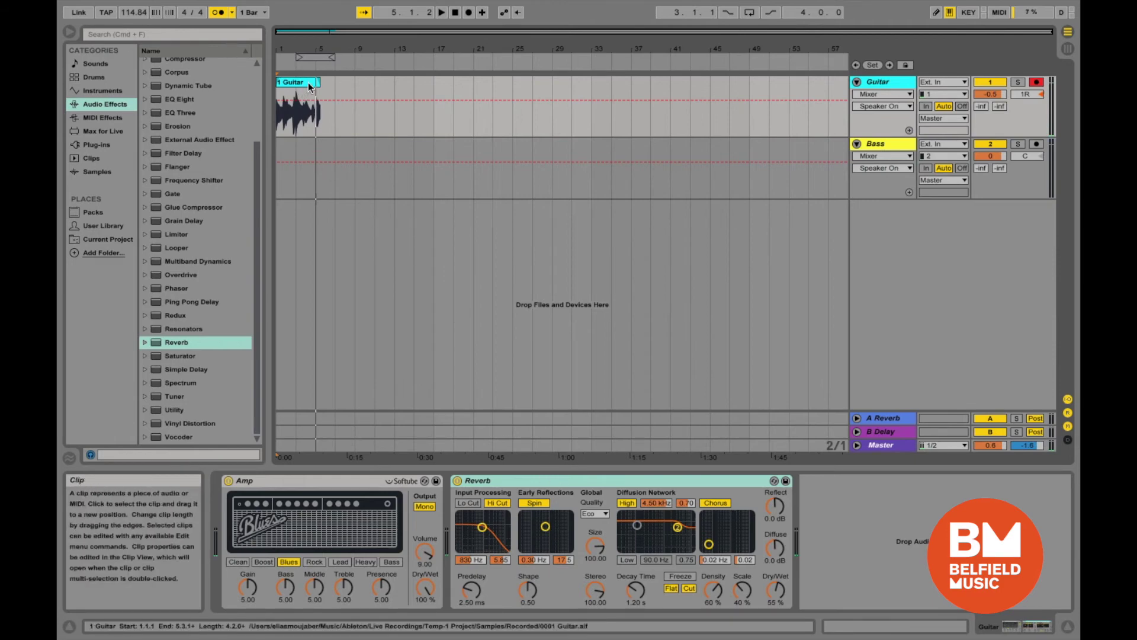
Trim the recorded guitar clip to end at 5.1.1 and duplicate it directly after itself.
drag(318, 81, 315, 81)
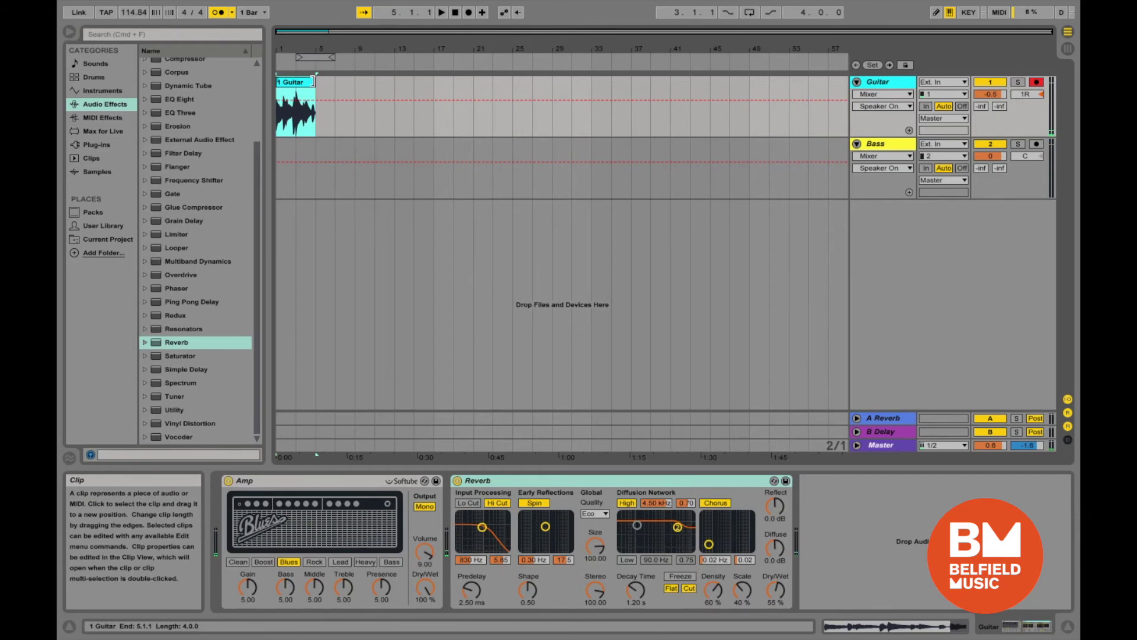
right_click(295, 81)
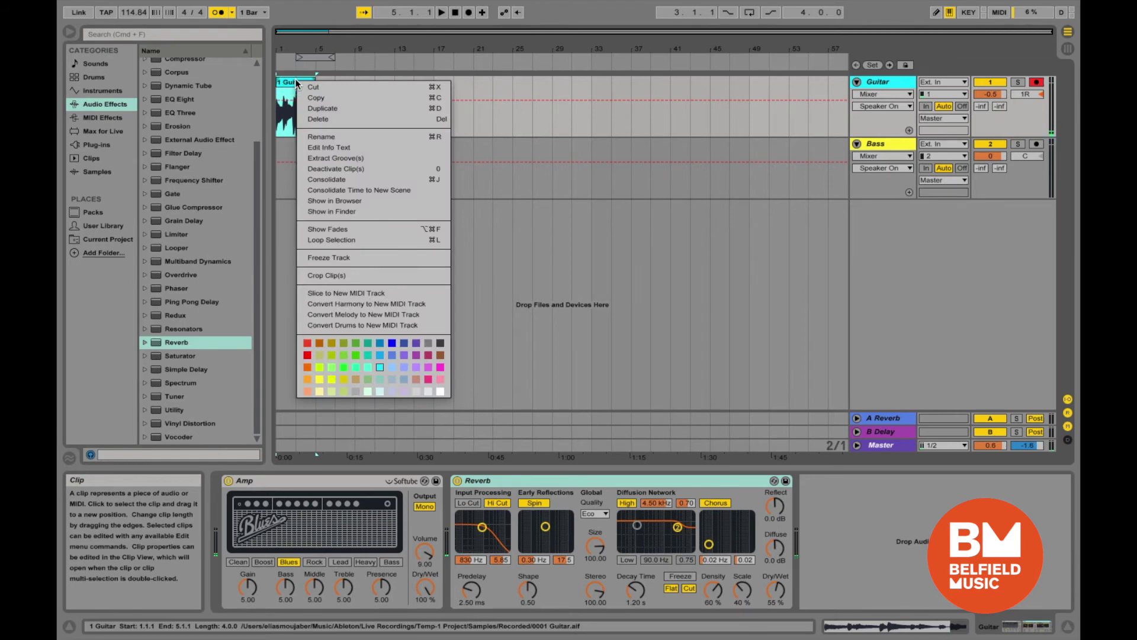
click(309, 105)
Turn off the metronome while playing the two guitar clips, and restart playback from 1.1.1.
click(293, 83)
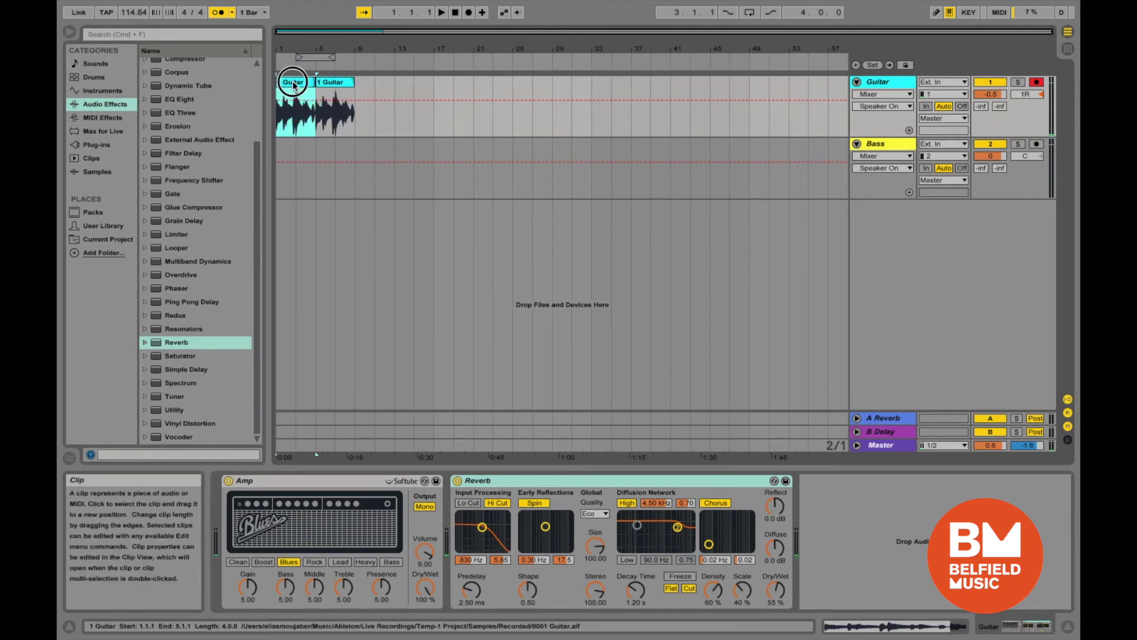
key(space)
click(218, 12)
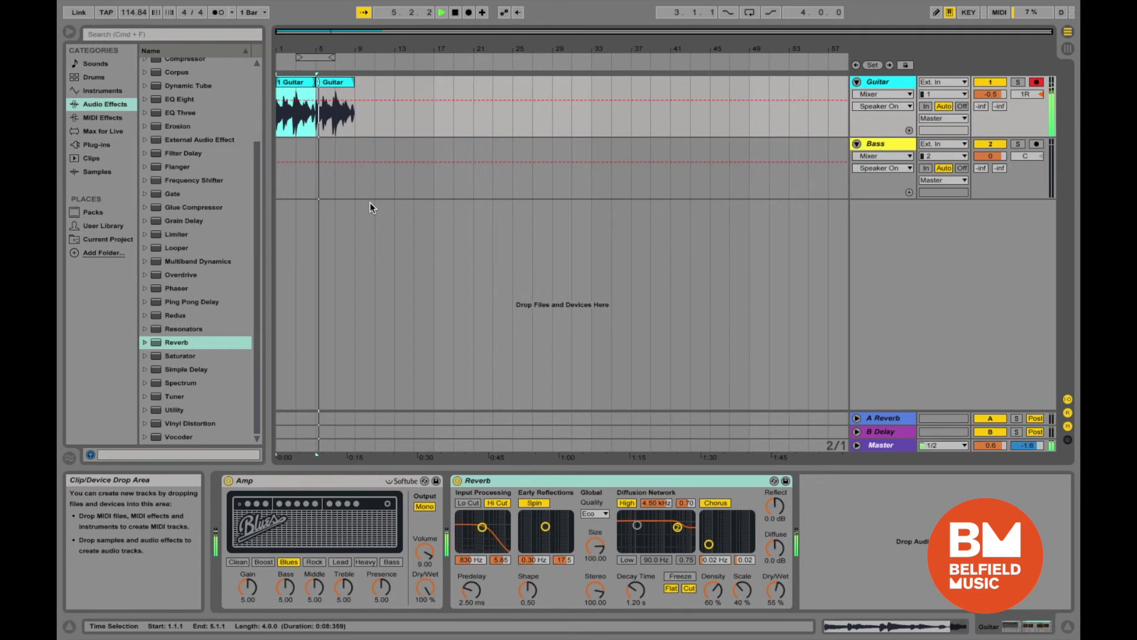
key(space)
key(space)
Bypass and re-enable the Guitar track's Amp and its Reverb in turn during playback to compare the sound.
click(228, 481)
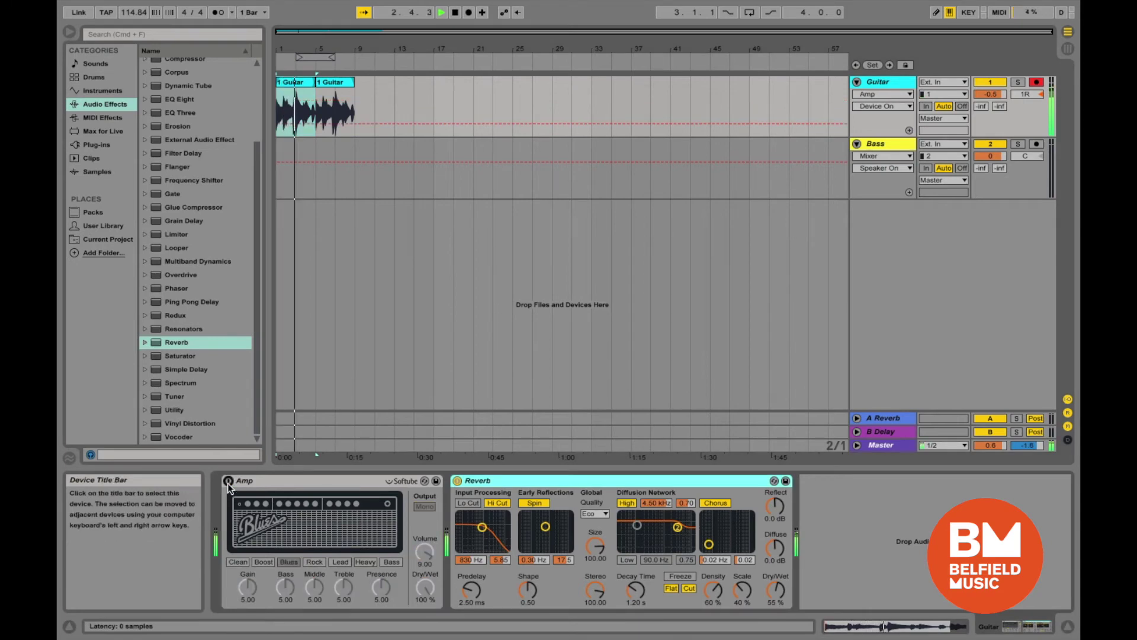
click(228, 481)
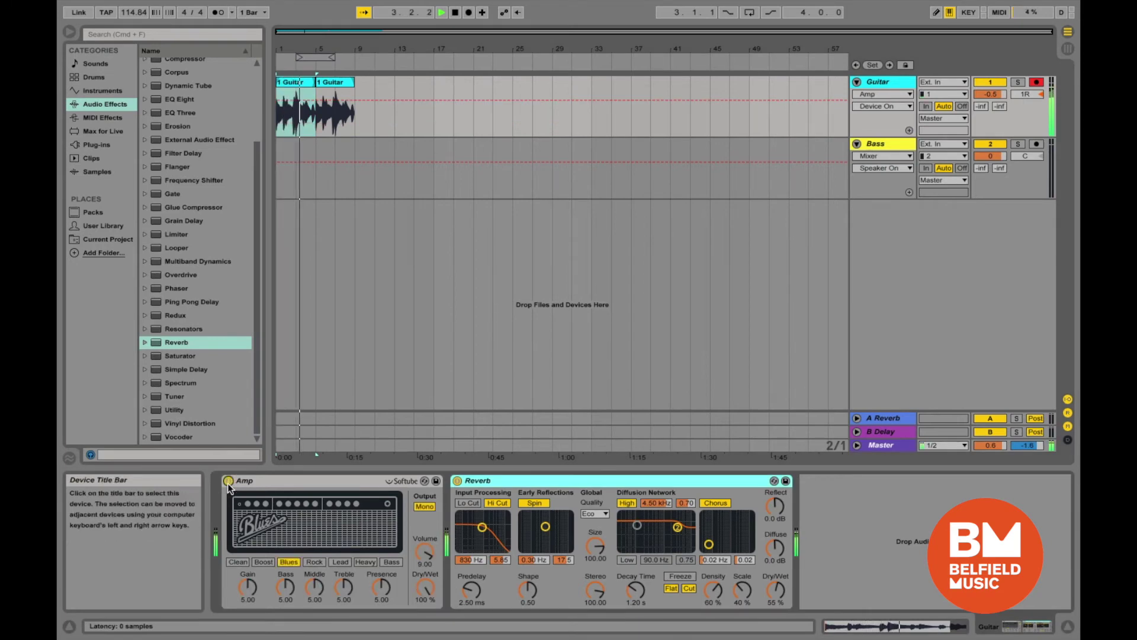
click(458, 481)
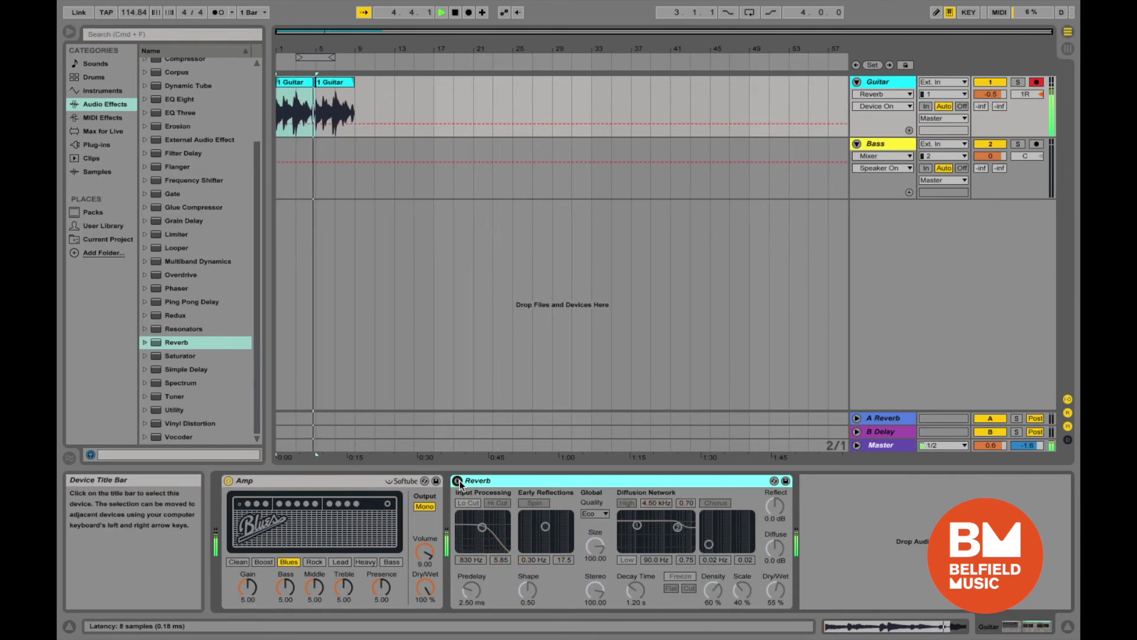
click(458, 481)
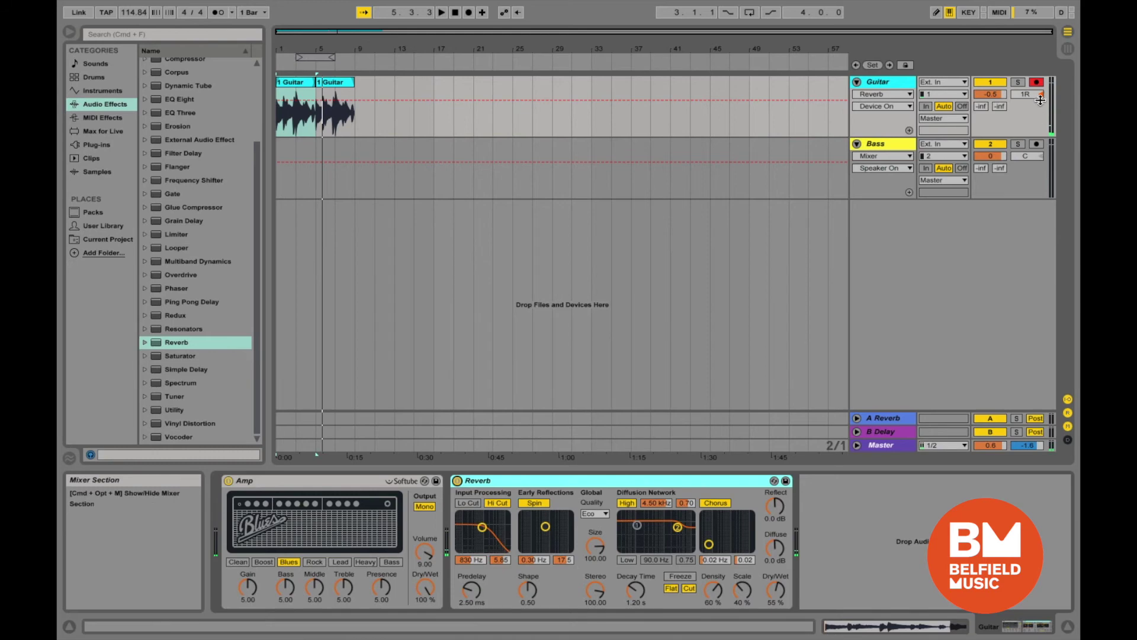
Arm the Bass track for recording and load the Amp audio effect onto it.
click(1038, 144)
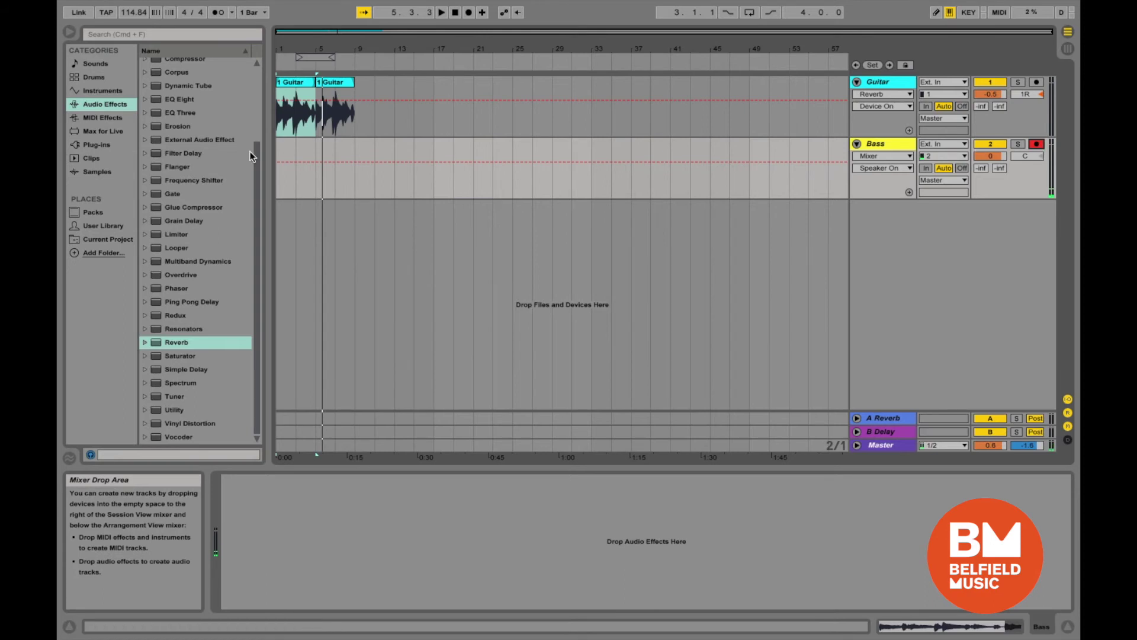
scroll(180, 213, up, 3)
scroll(180, 213, up, 2)
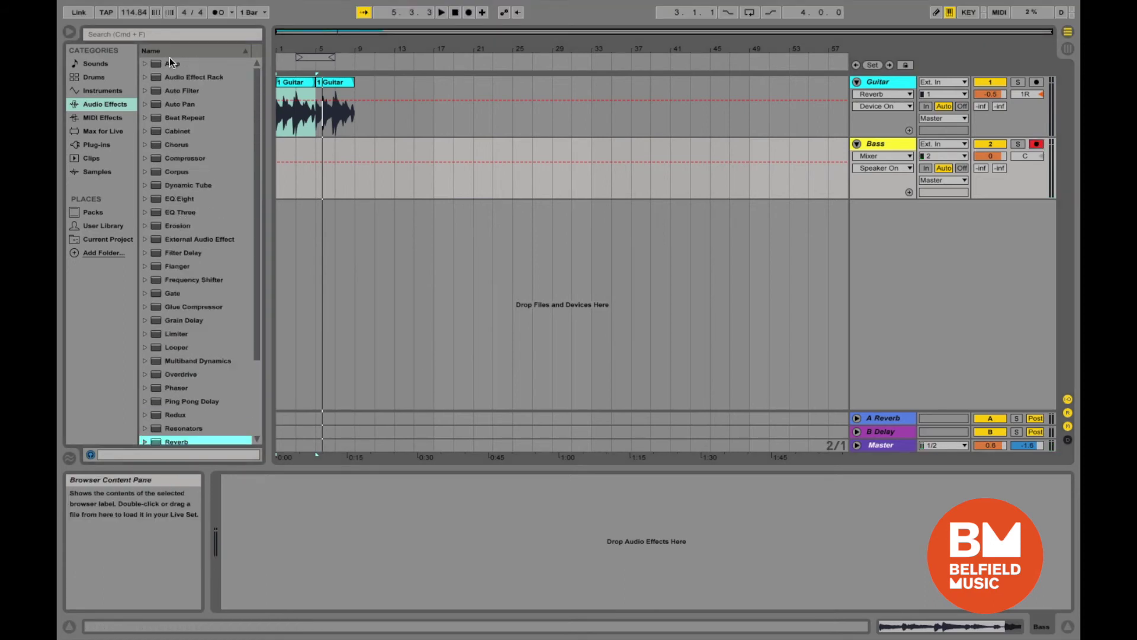
drag(170, 64, 398, 170)
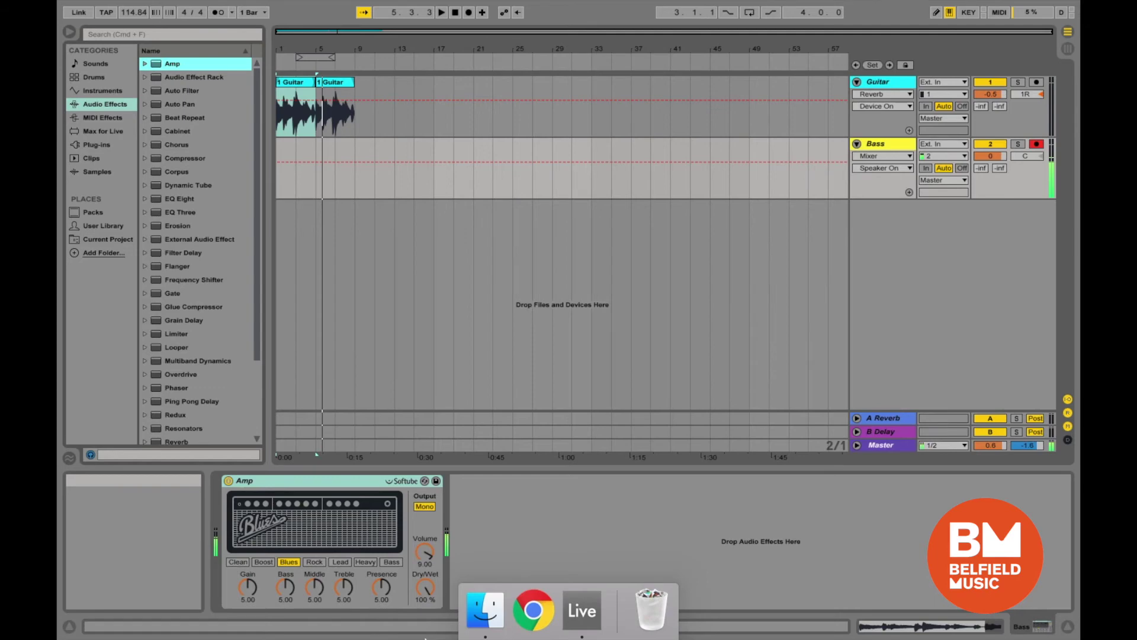
Turn on the metronome and record a bass take of about eight bars from 1.1.1 on the Bass track.
key(Tab)
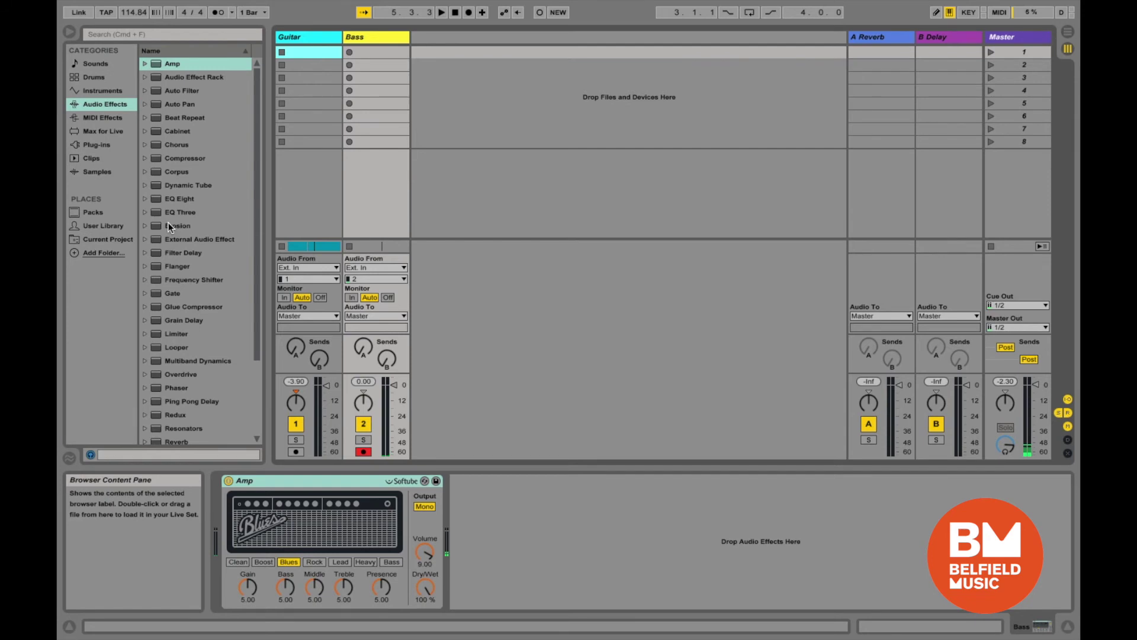
key(Tab)
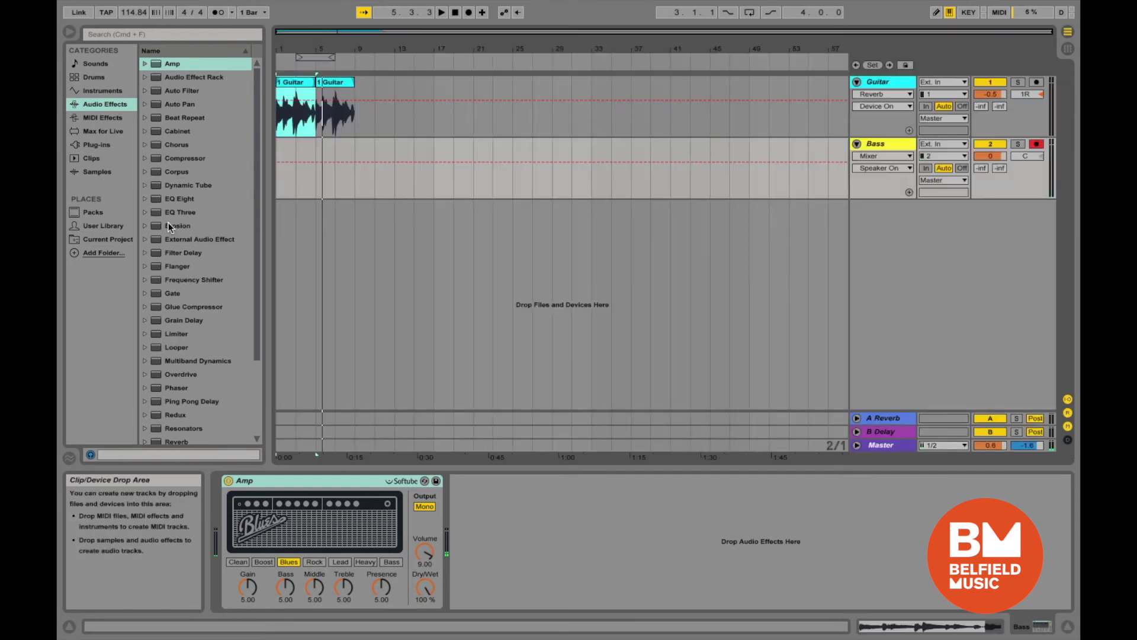
click(282, 184)
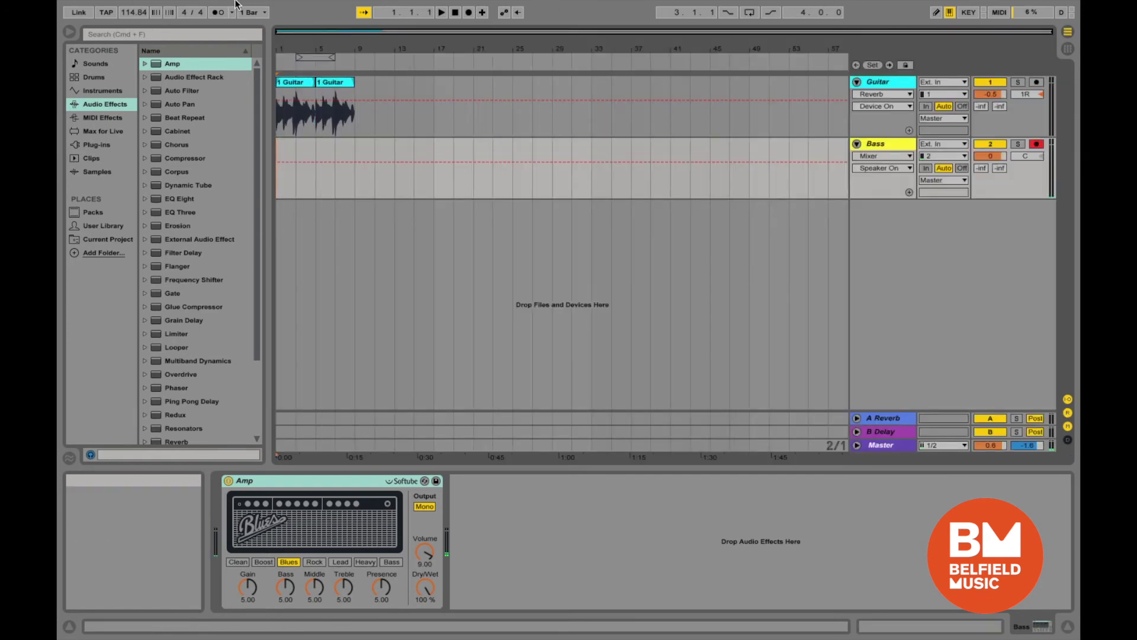
click(218, 12)
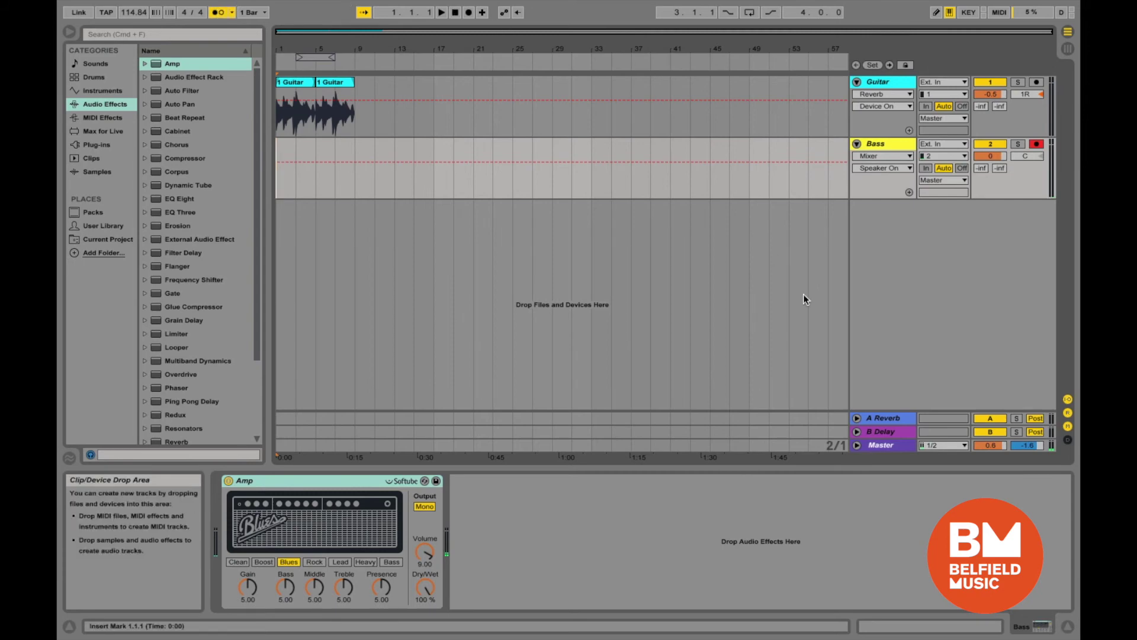
click(466, 16)
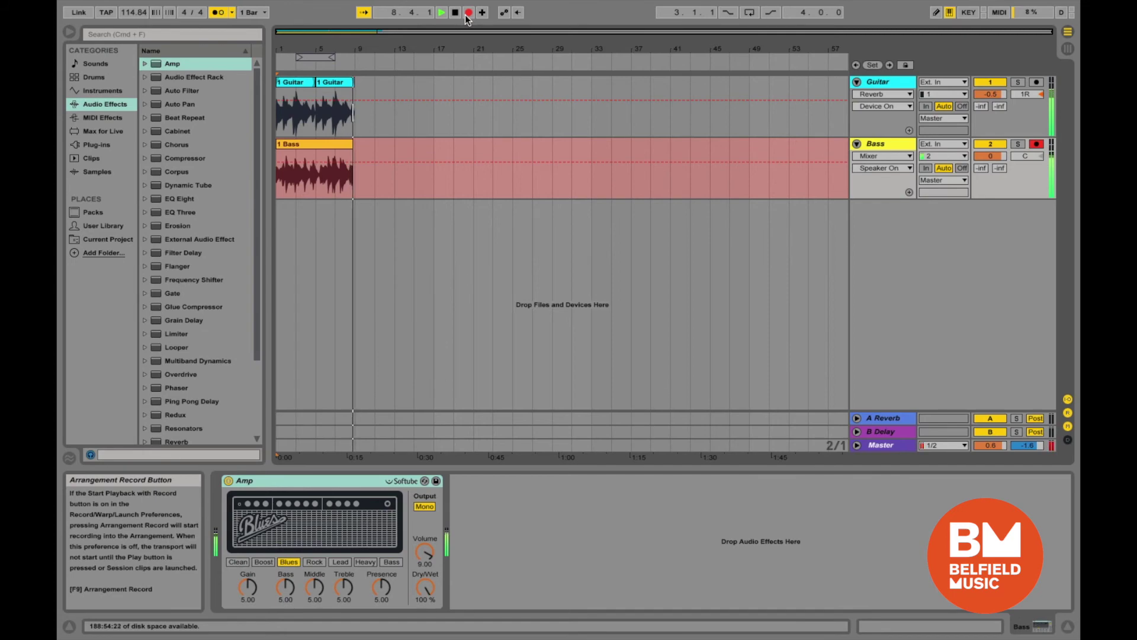
key(space)
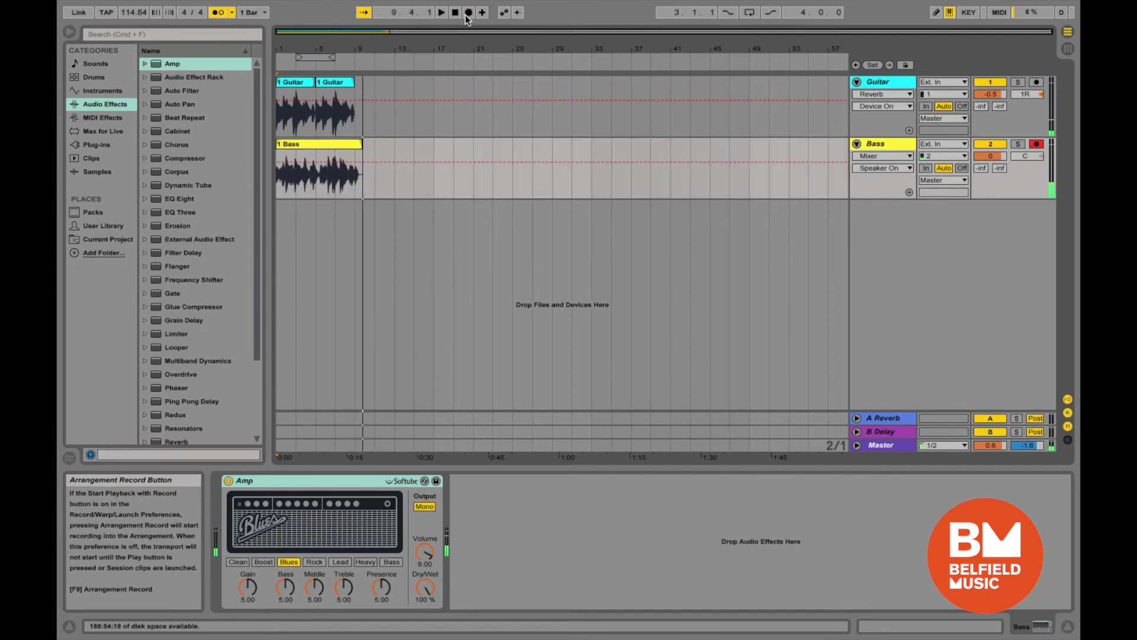
Play the arrangement from 1.1.1 and solo the Bass track.
click(283, 183)
key(space)
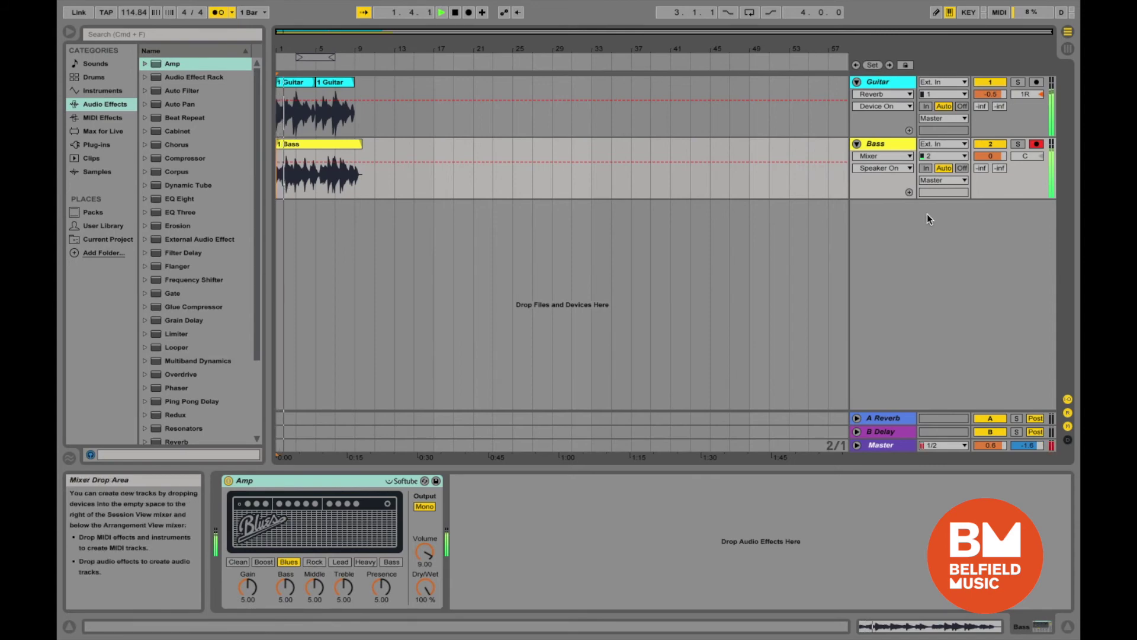
click(1018, 144)
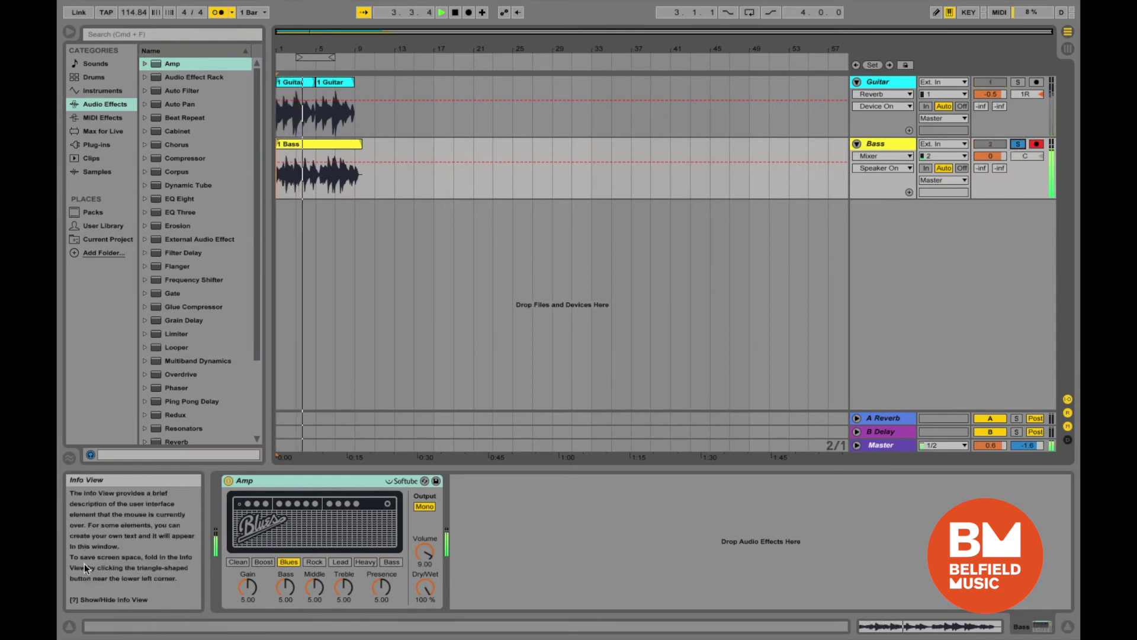
Set the Bass track's Amp to the Bass type with gain 4.13, bass 6.43, middle 4.52, treble 3.73 and presence 5.95.
click(249, 587)
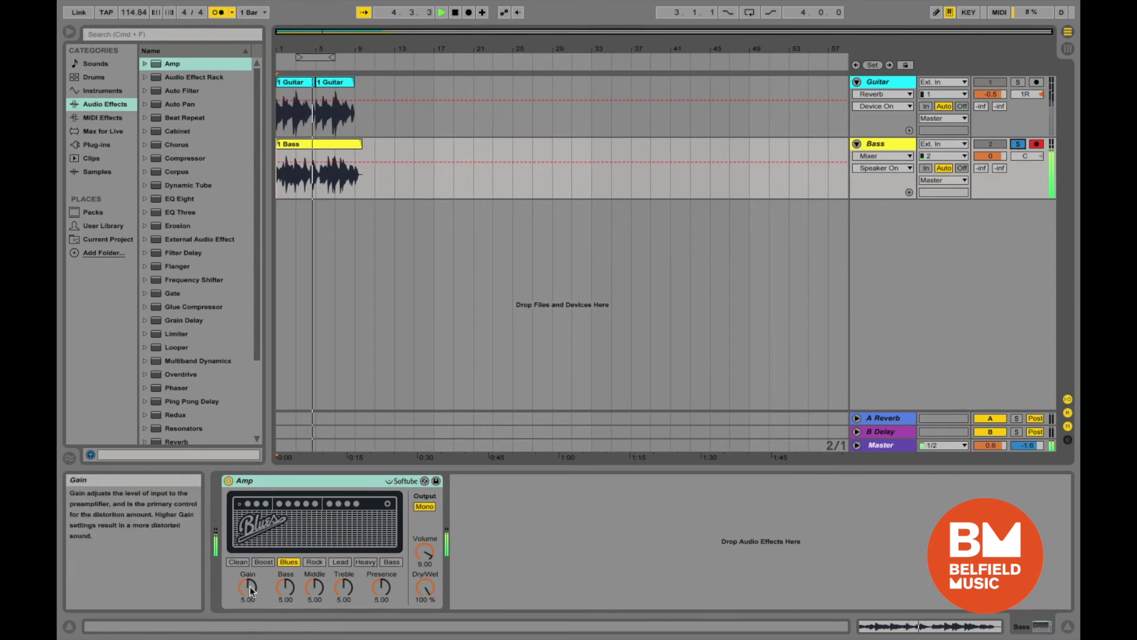
drag(248, 587, 250, 608)
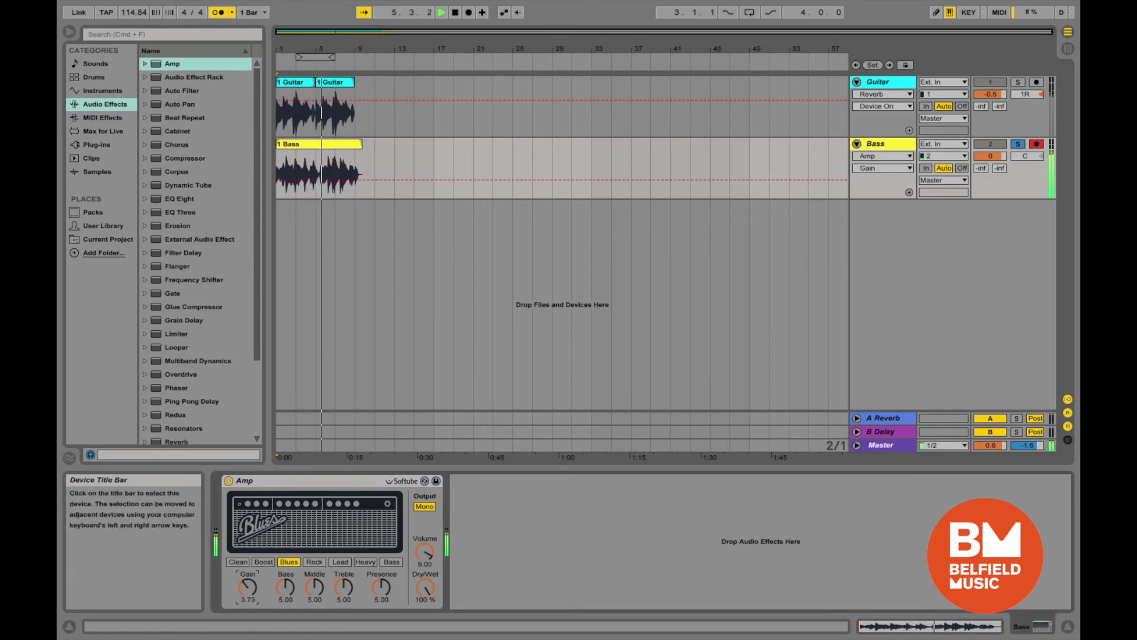
click(394, 561)
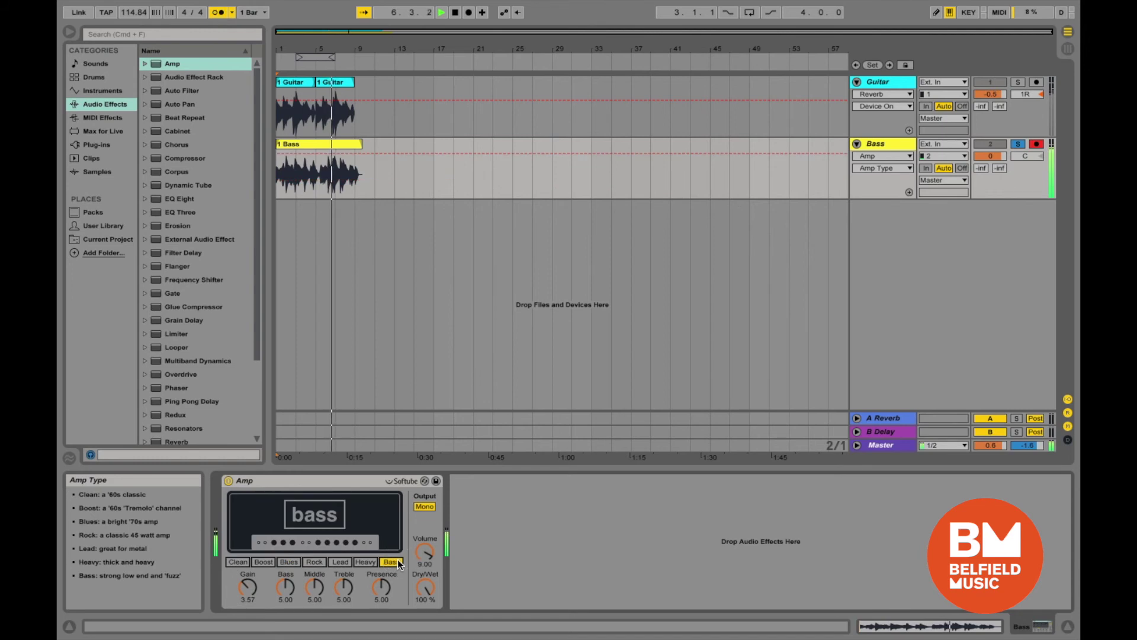
click(285, 587)
drag(285, 586, 382, 580)
click(315, 586)
Restart playback without the metronome and fine-tune the Bass track's Amp to volume 9.13, bass 7.38 and treble 3.10.
key(space)
key(space)
click(220, 13)
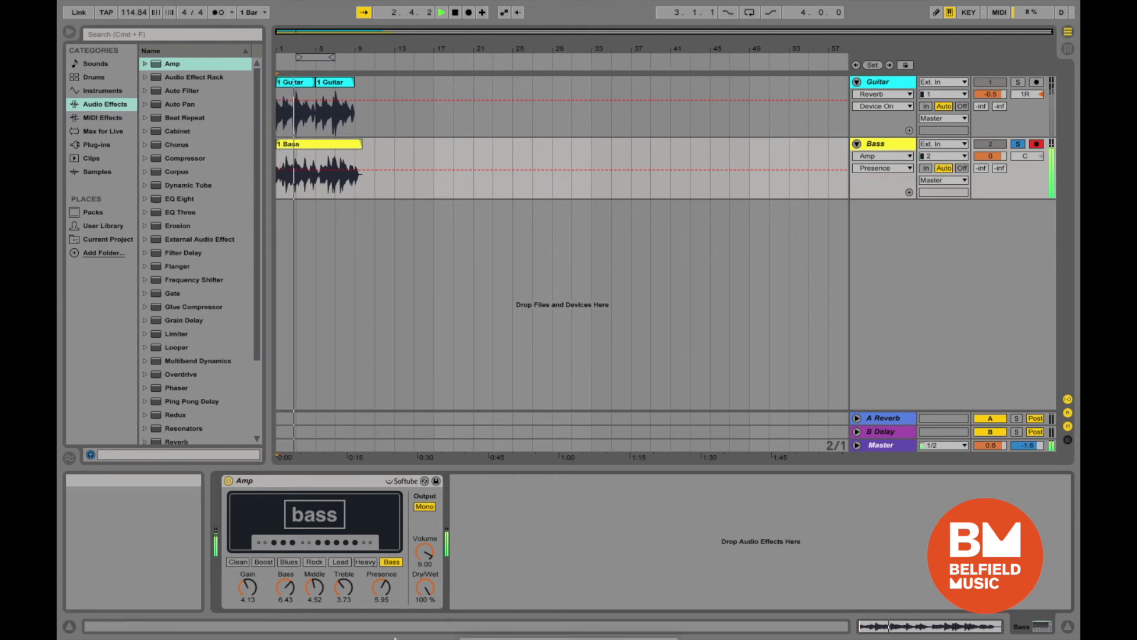
drag(426, 553, 425, 551)
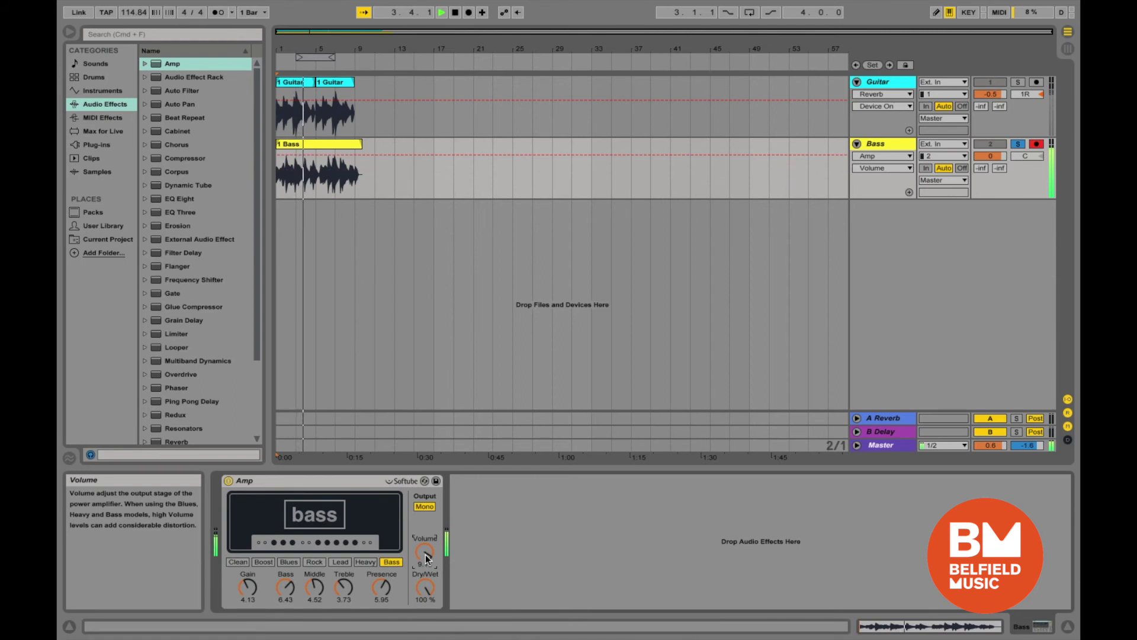
drag(286, 587, 350, 587)
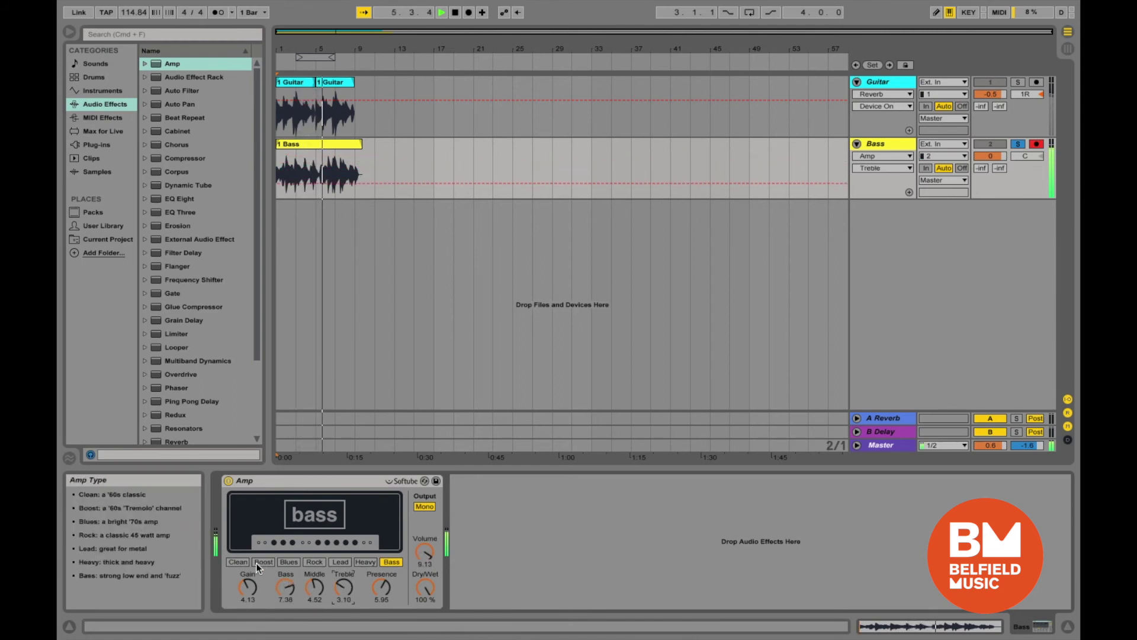
Audition the Clean, Boost, Blues, Rock, Lead and Heavy amp types on the Bass track, and return to the Bass type.
click(247, 563)
click(265, 563)
click(289, 562)
click(313, 561)
click(341, 561)
click(365, 562)
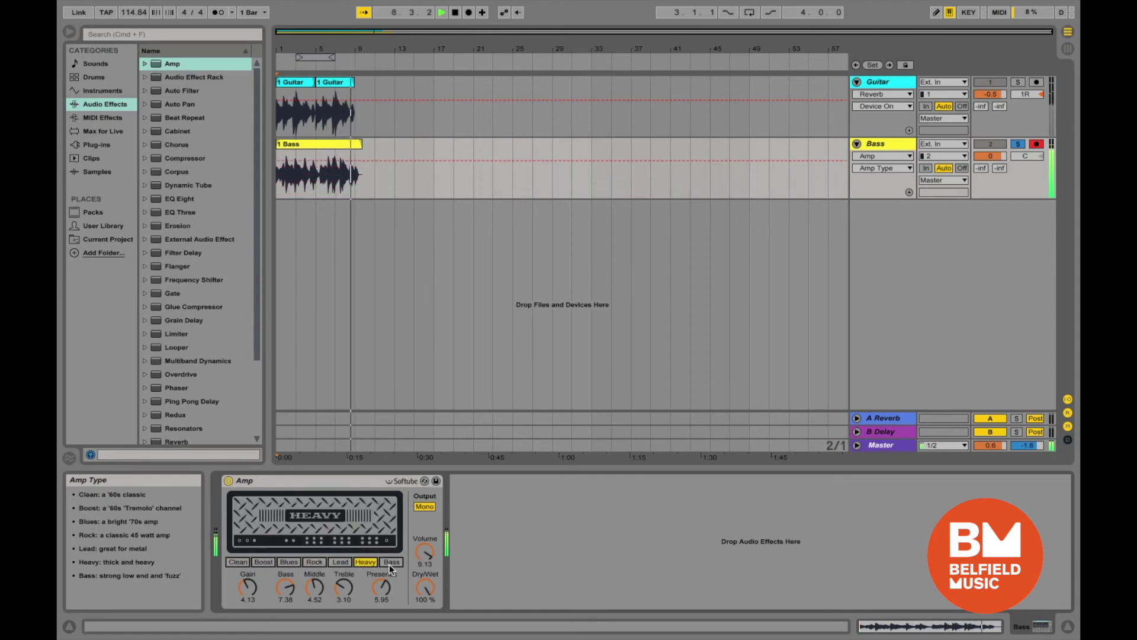
click(390, 561)
Return to the start of the arrangement, unsolo the Bass track and play the guitar and bass together.
mouse_move(295, 5)
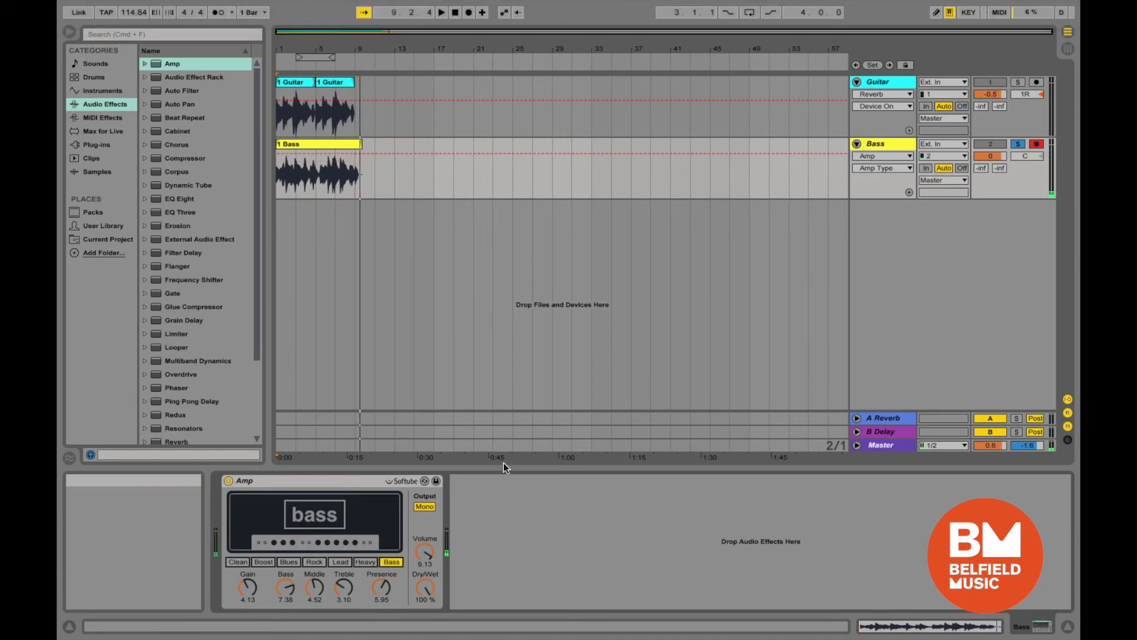
click(283, 125)
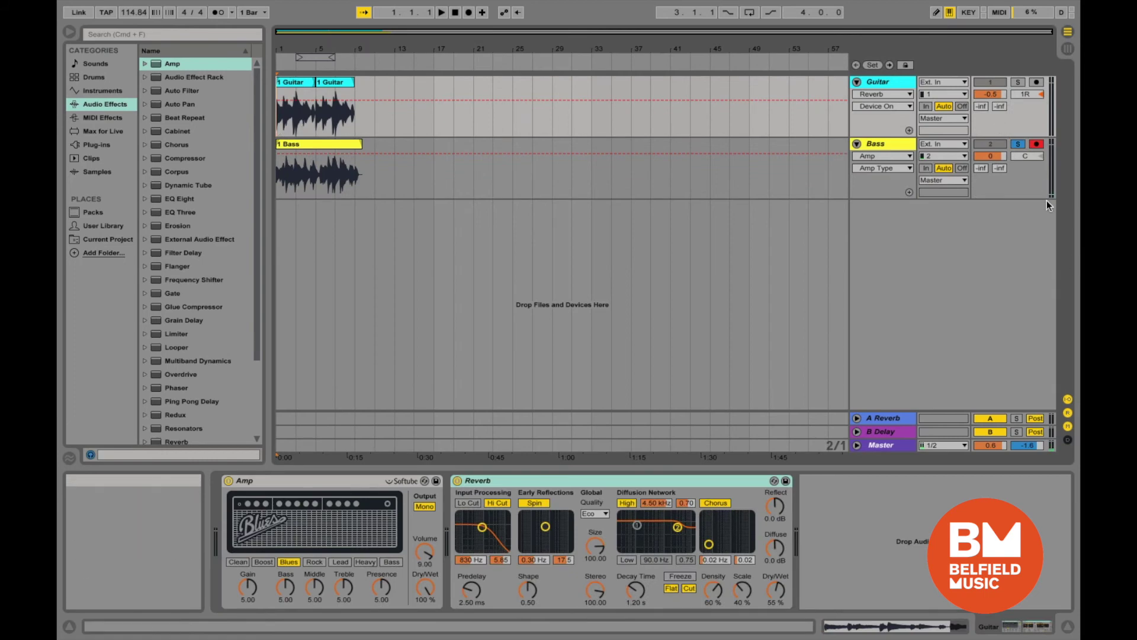
click(1023, 145)
key(space)
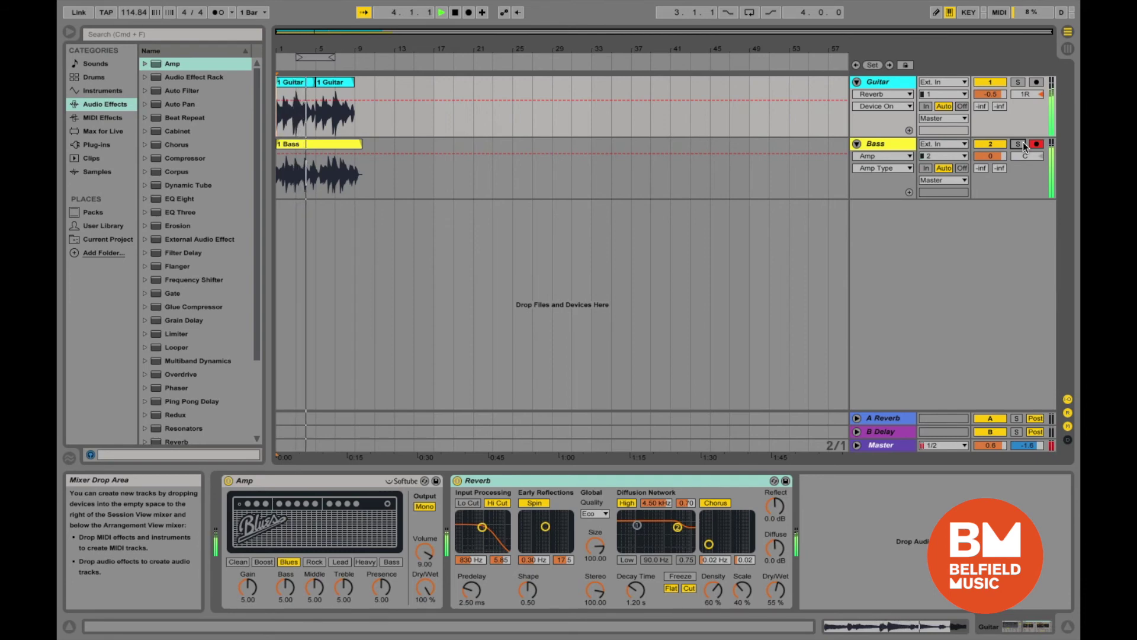
key(space)
In the Session View mixer, pan the Guitar track to 19L and the Bass track to 15R.
key(Tab)
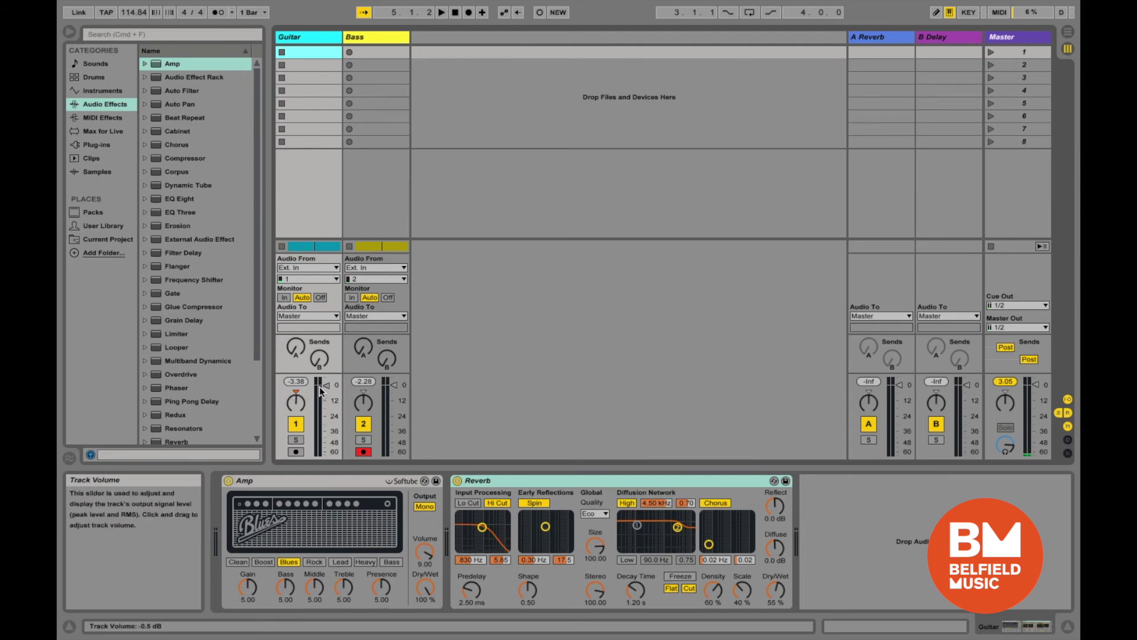
drag(296, 402, 297, 400)
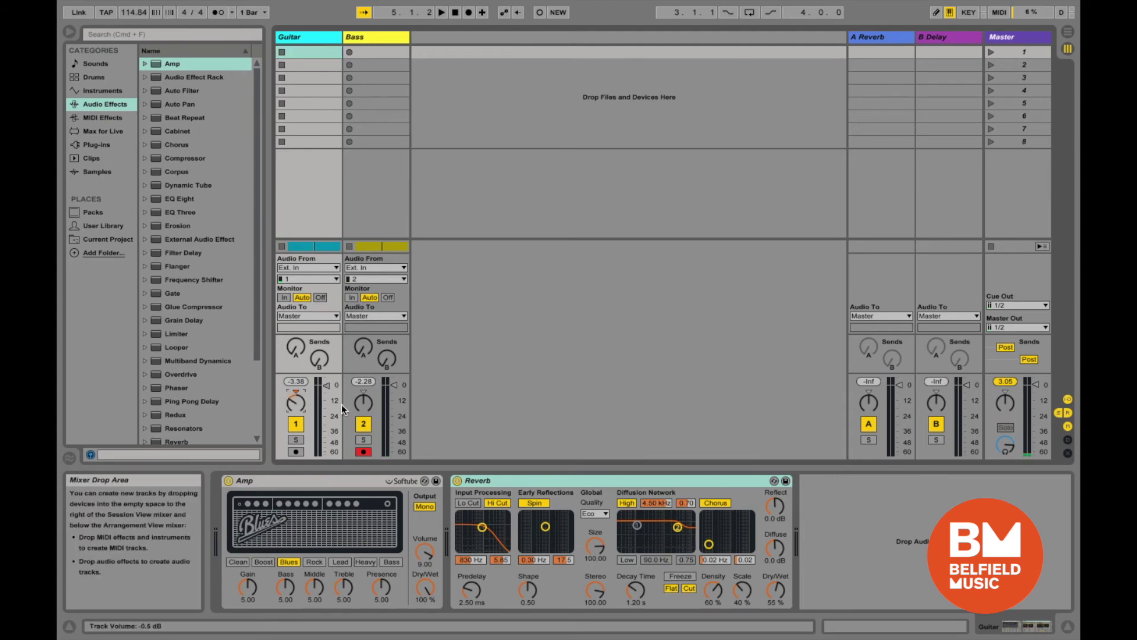
click(362, 391)
drag(367, 377, 367, 361)
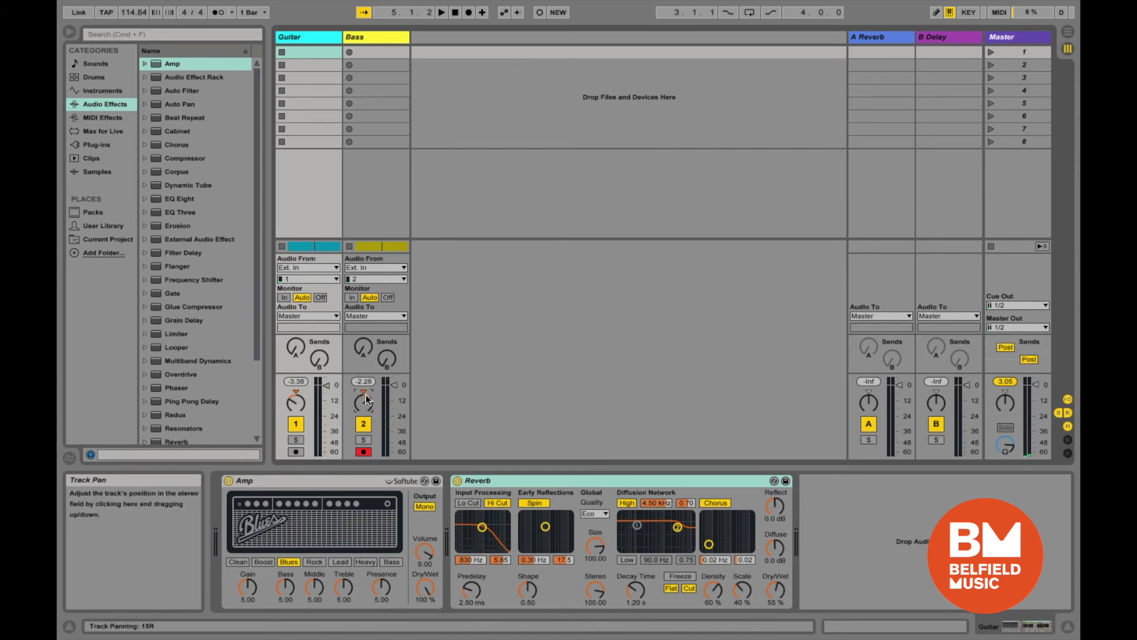
During playback, balance the volumes to 1.7 dB for Guitar, -4.0 dB for Bass and -6.4 dB for Master.
key(space)
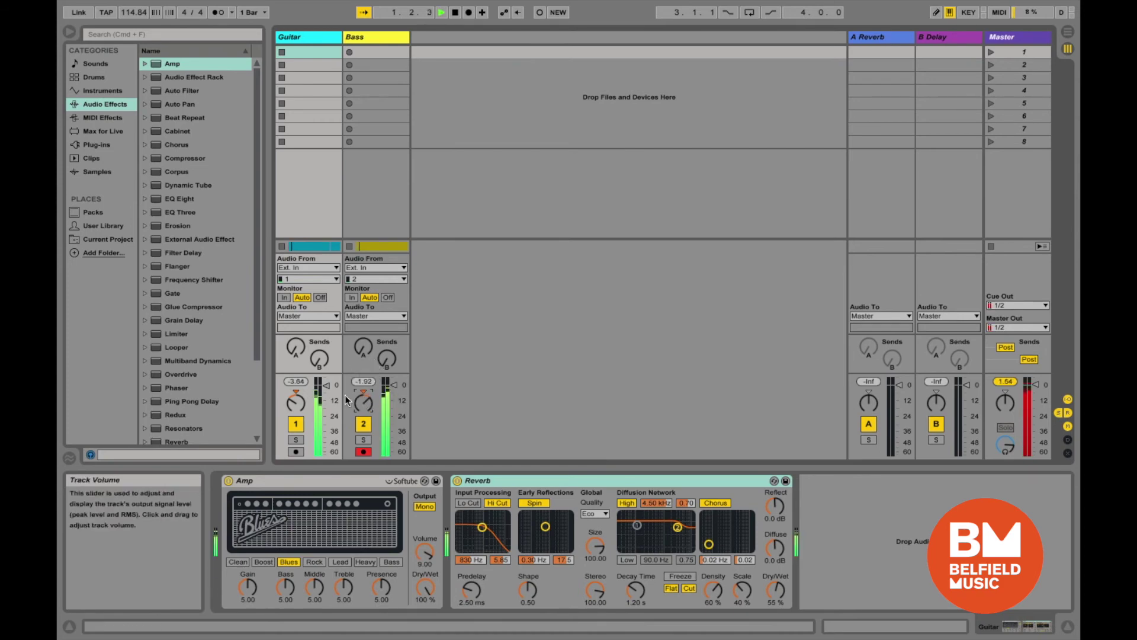
click(396, 390)
click(326, 385)
drag(326, 391, 411, 403)
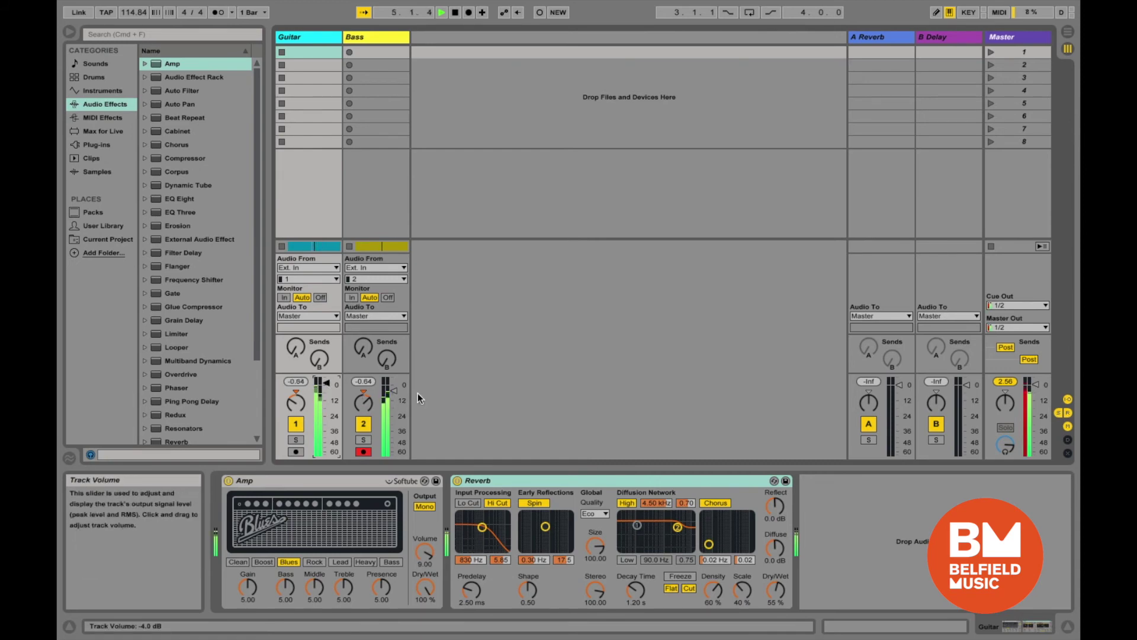
drag(1038, 389, 1037, 393)
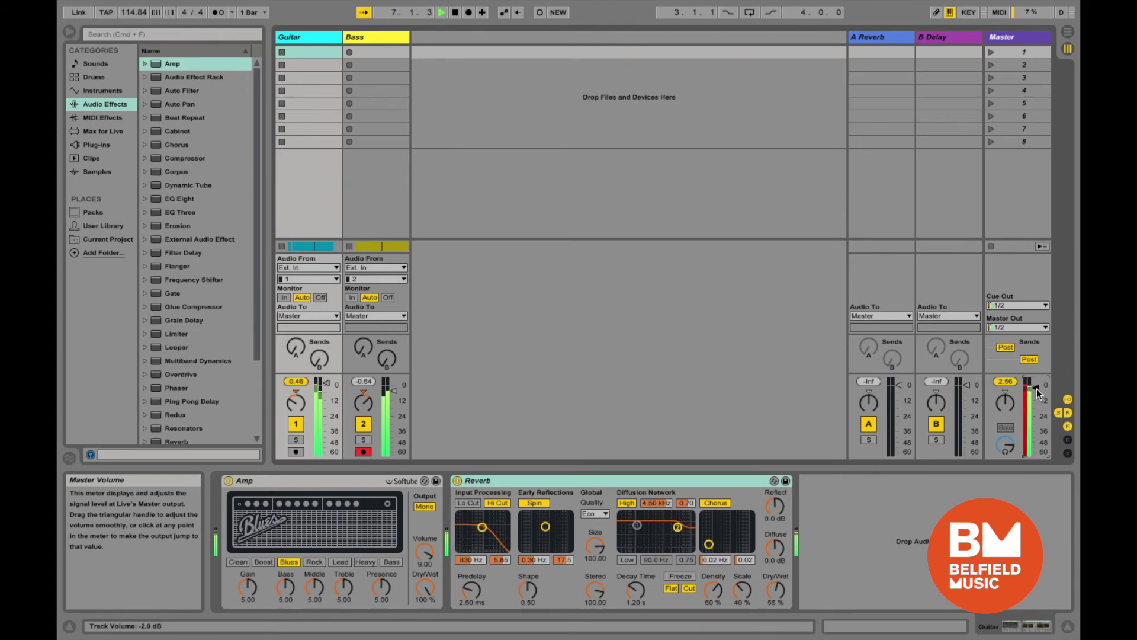
drag(1036, 389, 1036, 393)
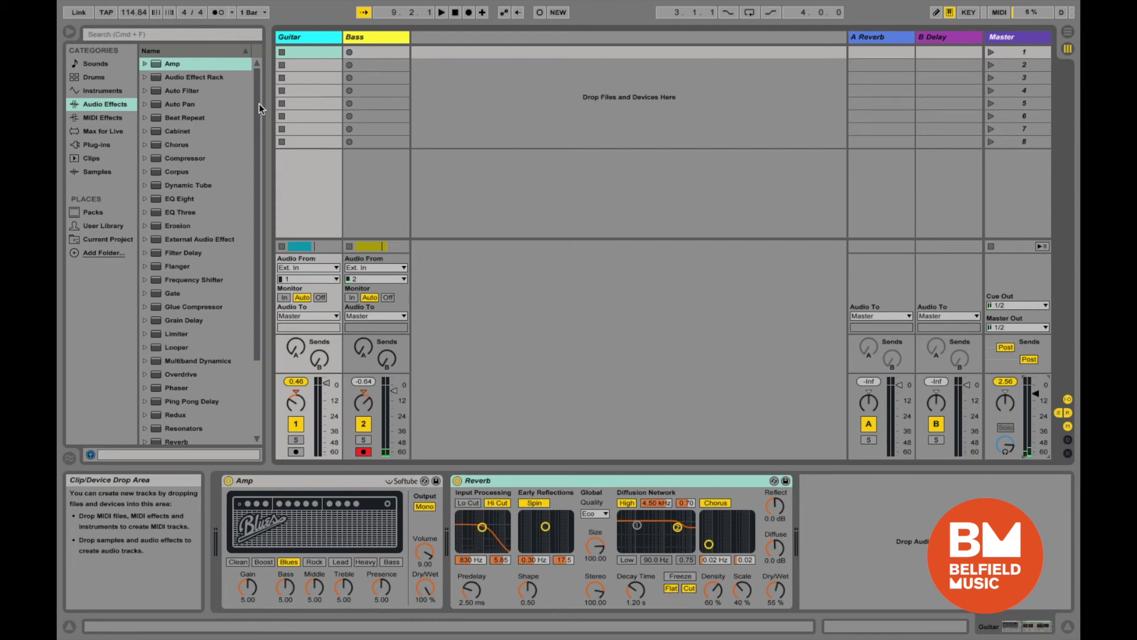
In the Arrangement View, duplicate the Guitar track and delete both clips from the copy.
key(Tab)
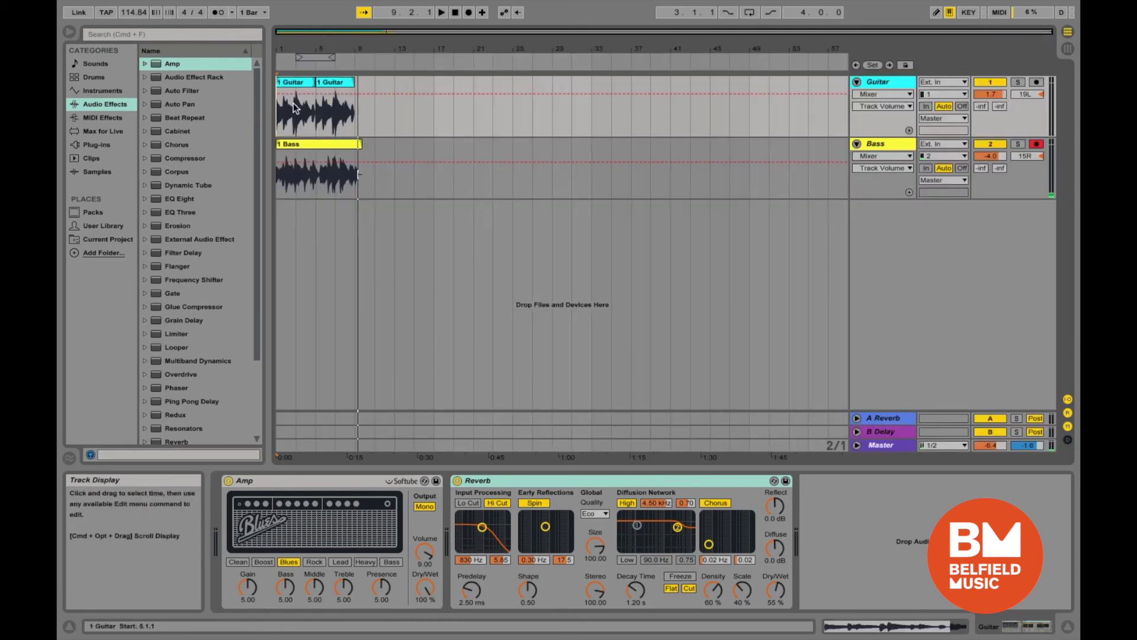
right_click(902, 90)
click(920, 116)
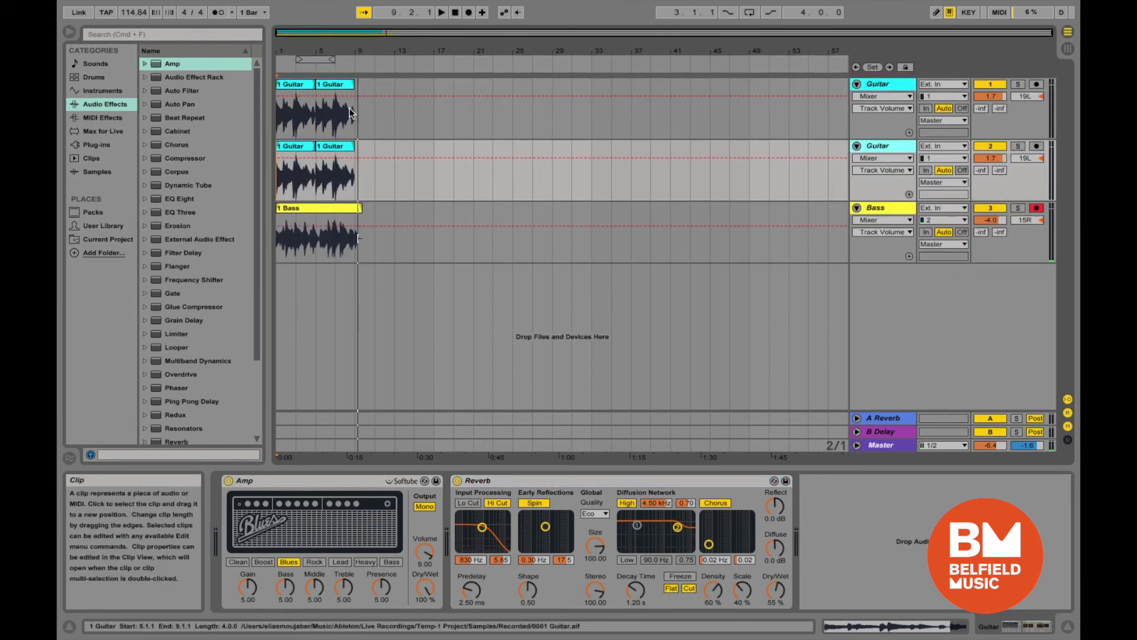
click(339, 147)
shift+click(305, 146)
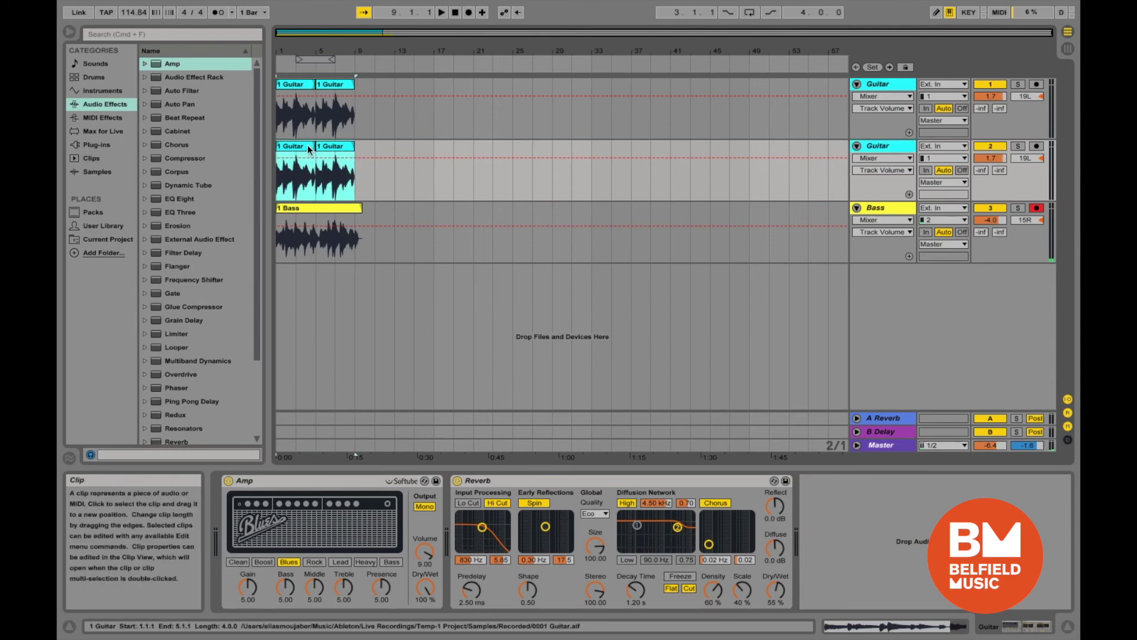
key(Delete)
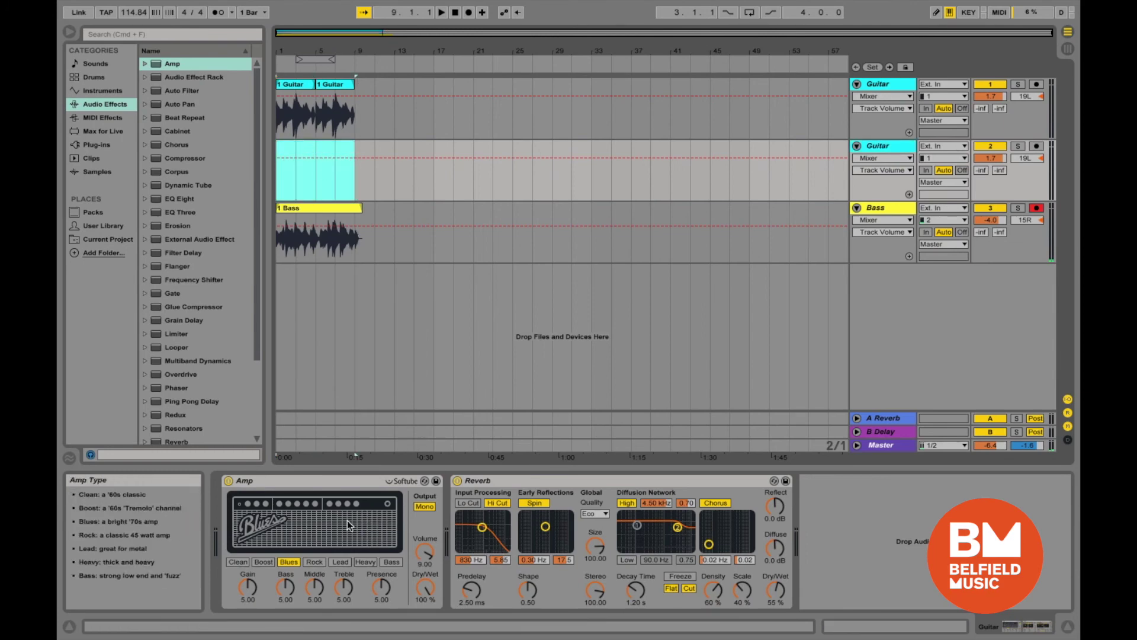
Try the Boost and Lead amp types on the duplicated Guitar track and settle on Rock.
click(317, 562)
click(264, 562)
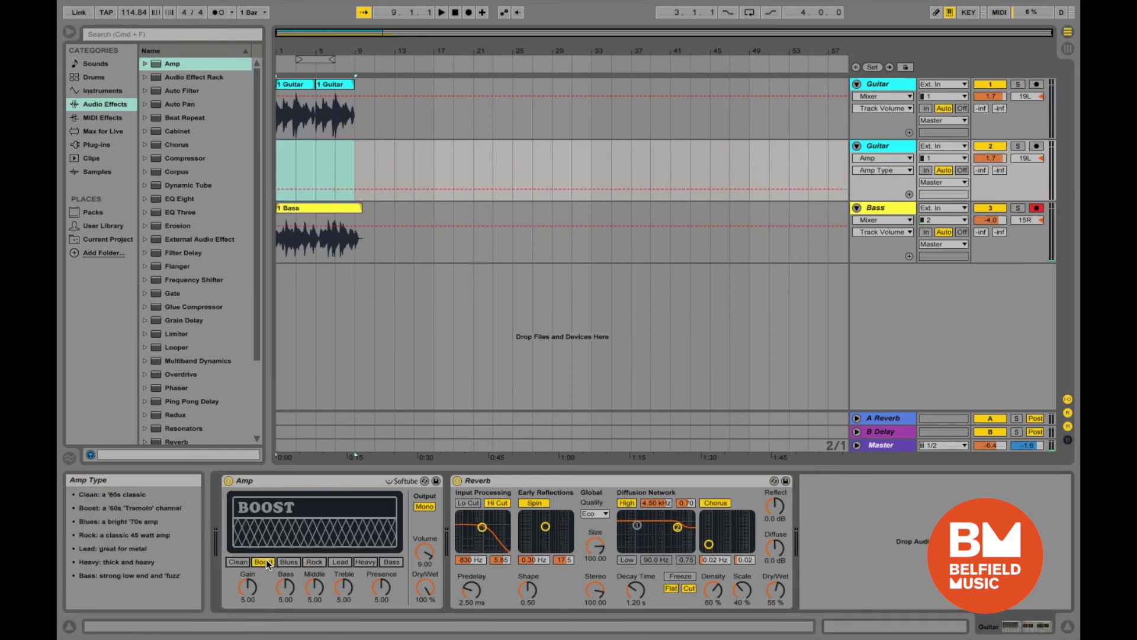
click(342, 563)
click(318, 562)
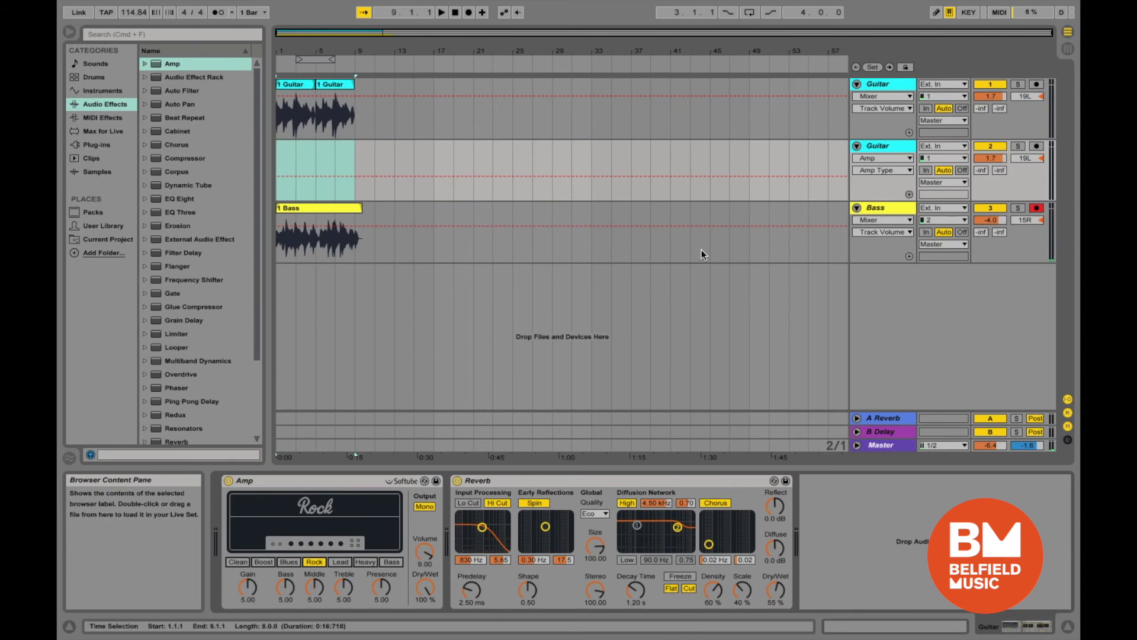
Arm the duplicated Guitar track and record a short guitar take from the start to about 3.3.3.
click(1034, 147)
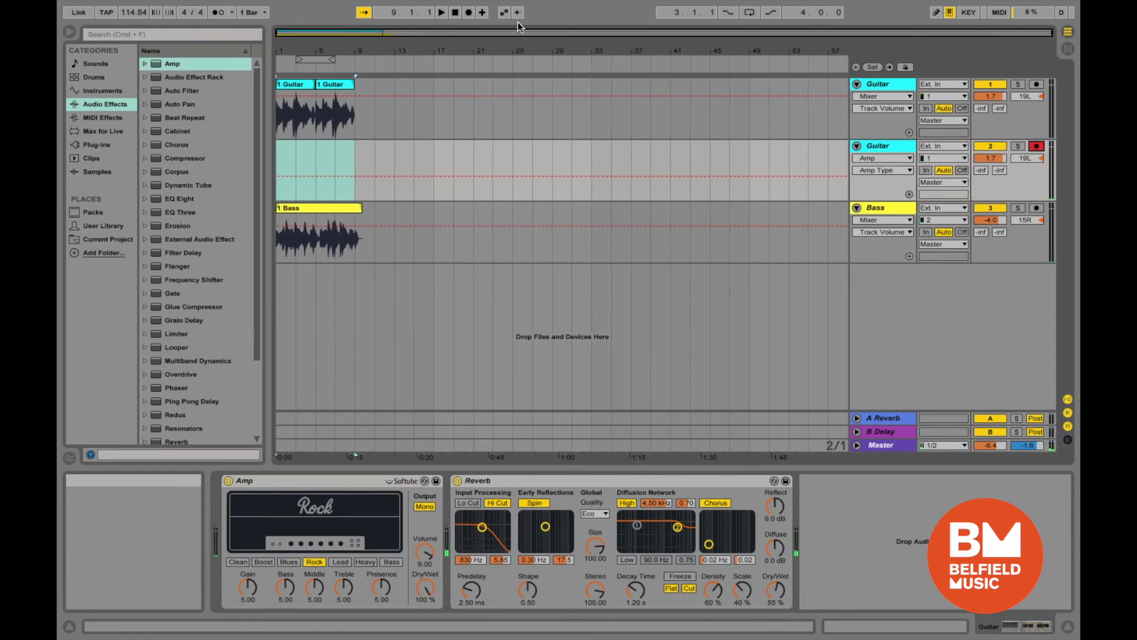
click(469, 13)
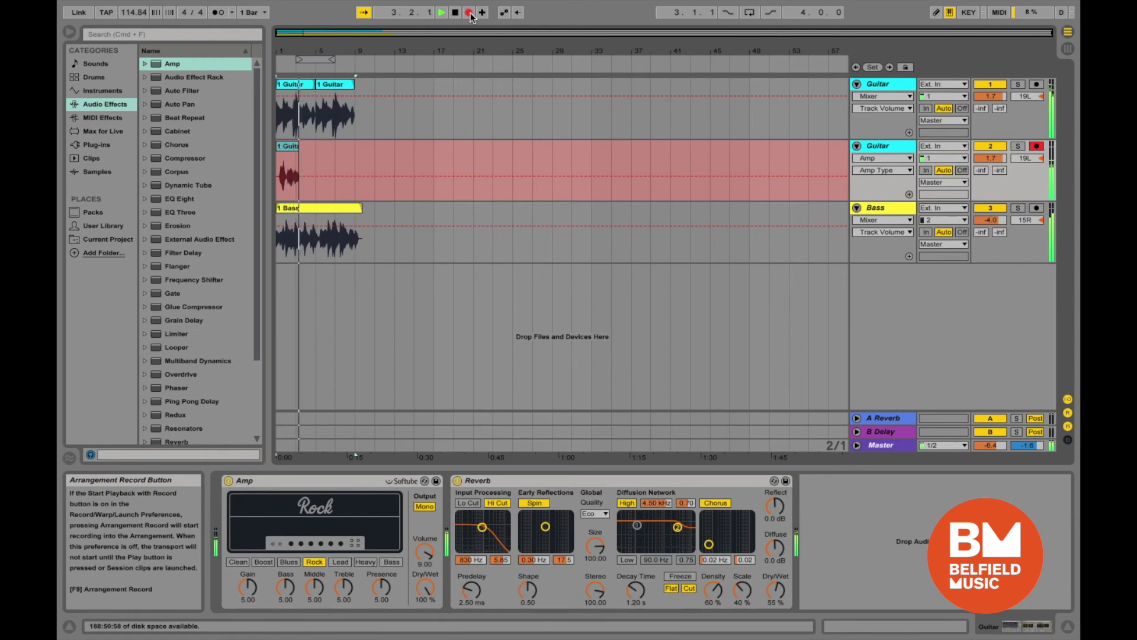
click(469, 13)
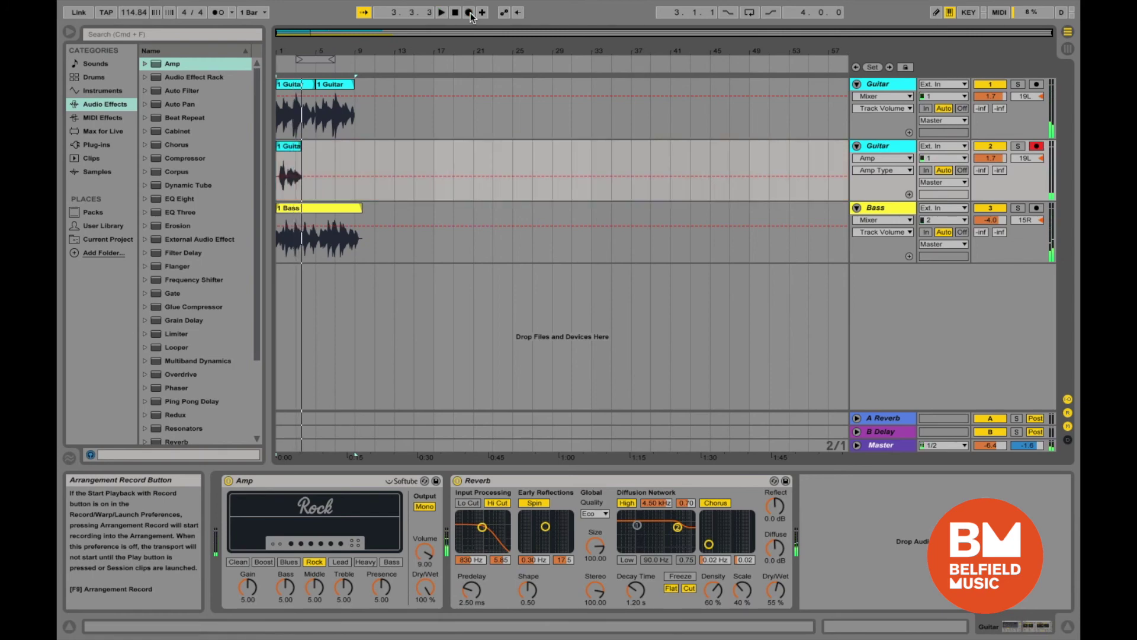
Duplicate the newly recorded guitar clip nine times in a row along its track.
click(294, 148)
key(super+d)
key(super+d)
key(super+d)
key(super+d)
key(super+d)
key(super+d)
key(super+d)
key(super+d)
key(super+d)
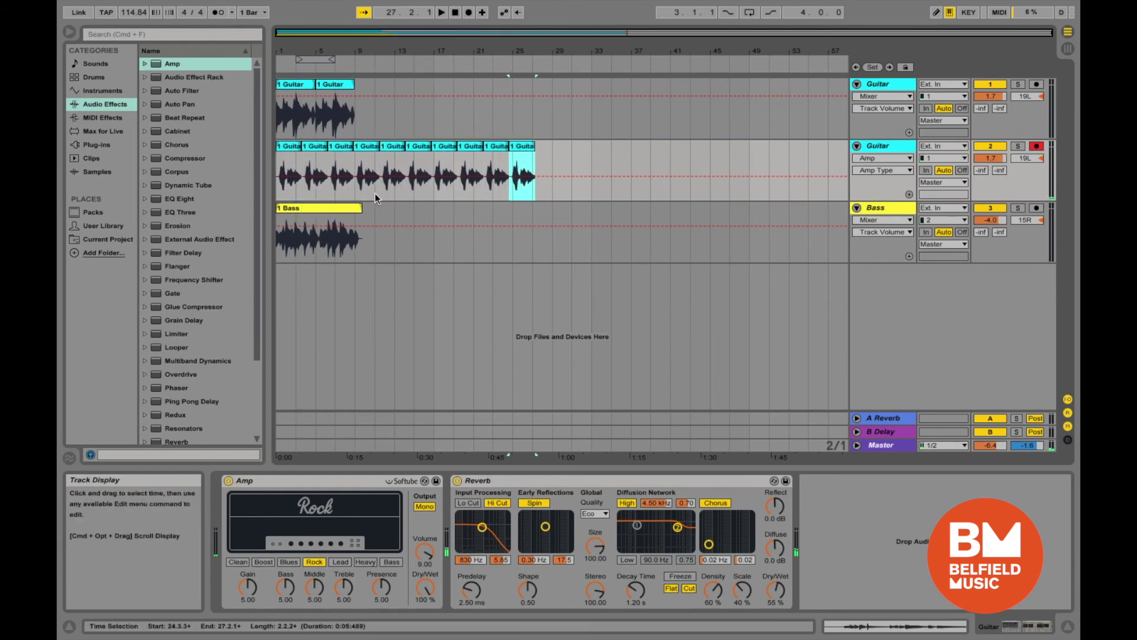
Delete all copies after the first clip on the second Guitar track.
click(571, 144)
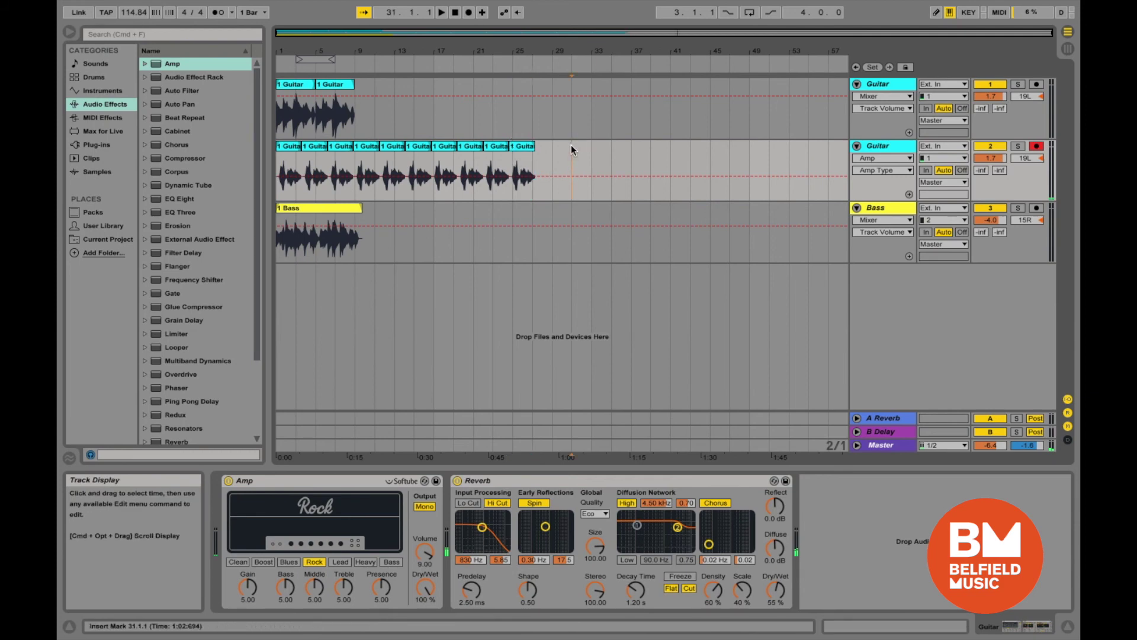
drag(553, 156, 298, 149)
key(Delete)
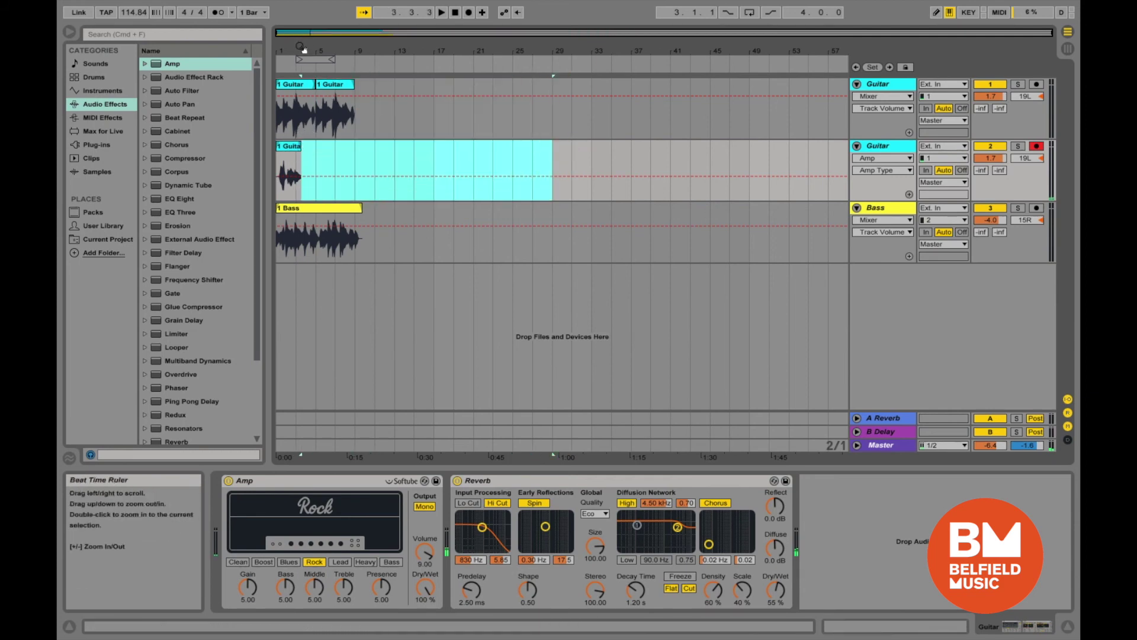
Split the new guitar clip at 2.1.1 and delete its first part.
drag(302, 53, 443, 328)
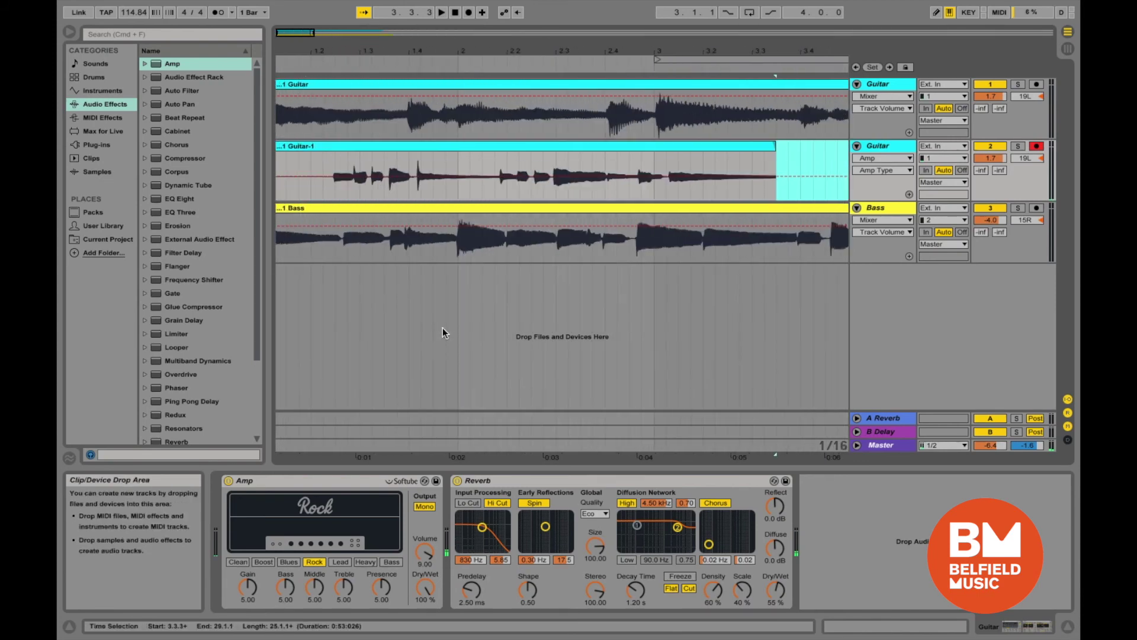
click(453, 190)
key(super+e)
click(398, 141)
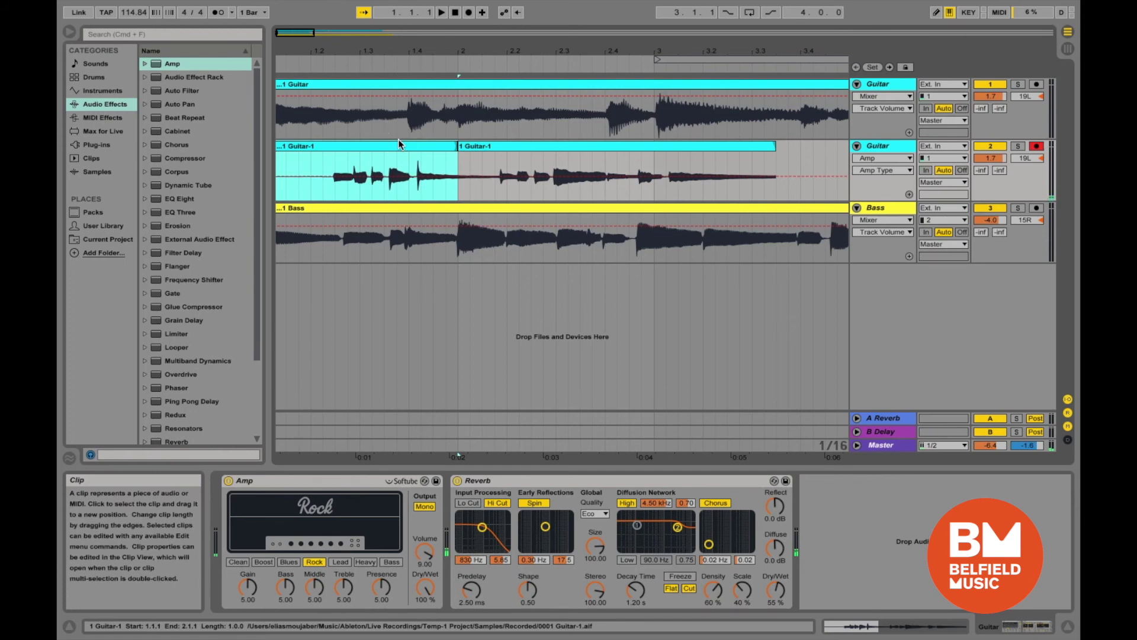
key(Delete)
Move the remaining guitar clip to start at 2.3.2 and play it against the other tracks.
click(497, 183)
drag(528, 148, 639, 157)
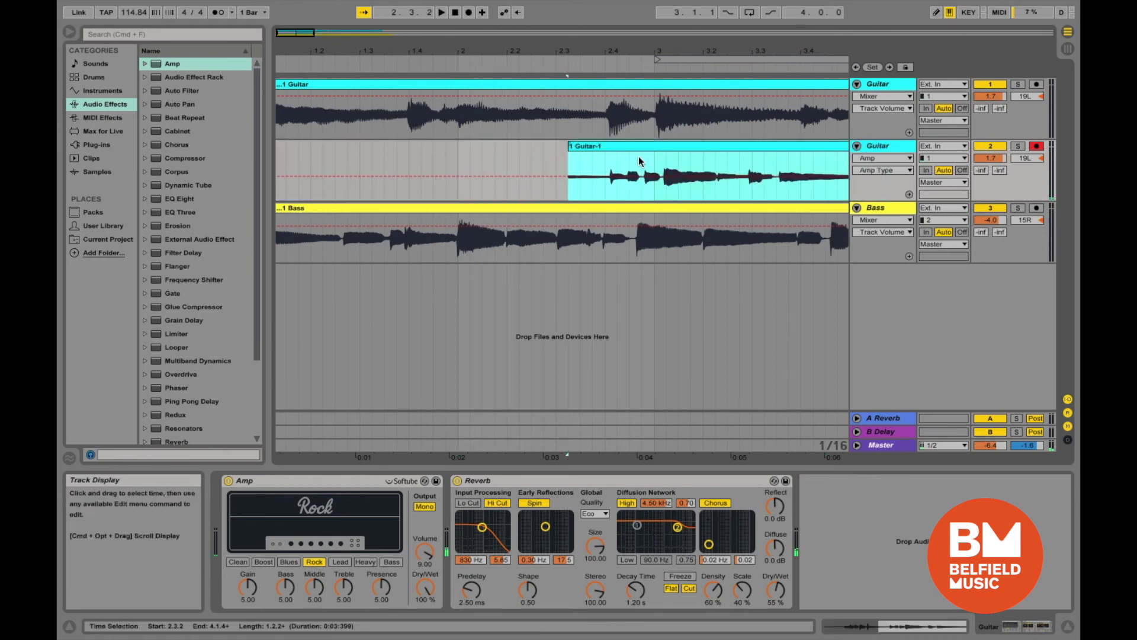
key(space)
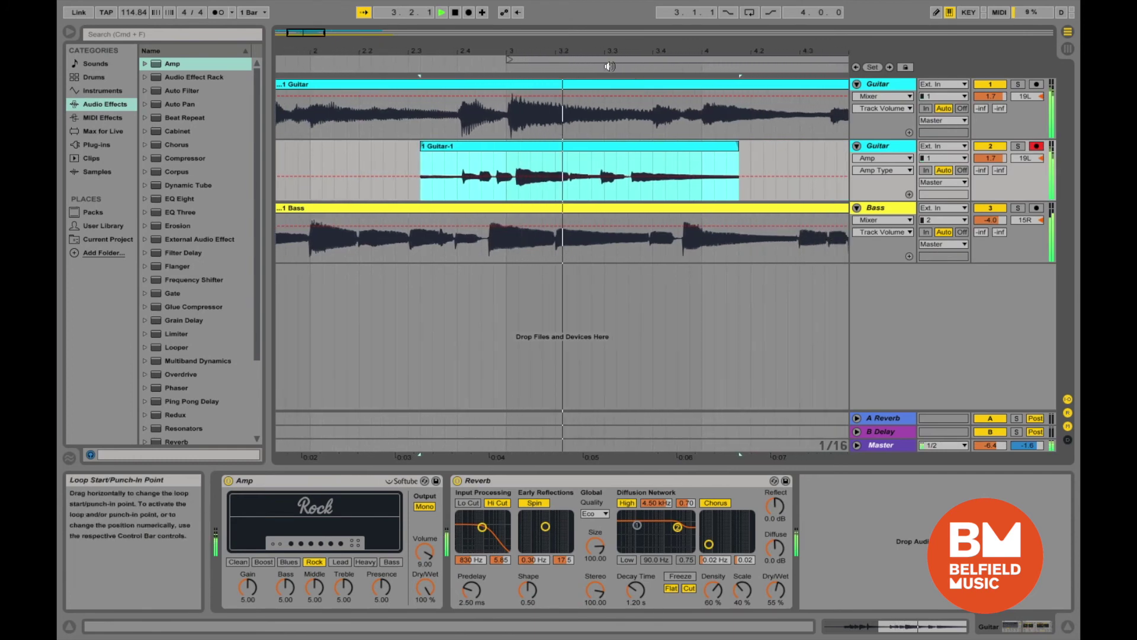
key(space)
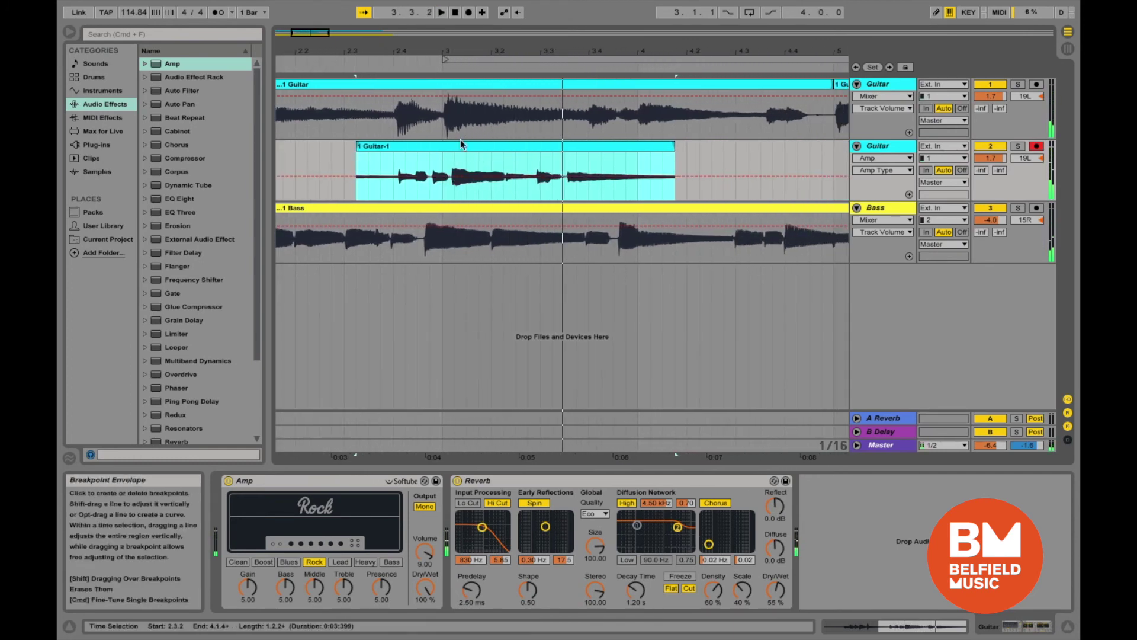
Nudge the guitar clip earlier to start at 2.3.1 and check its timing with playback.
click(464, 145)
click(460, 145)
key(Left)
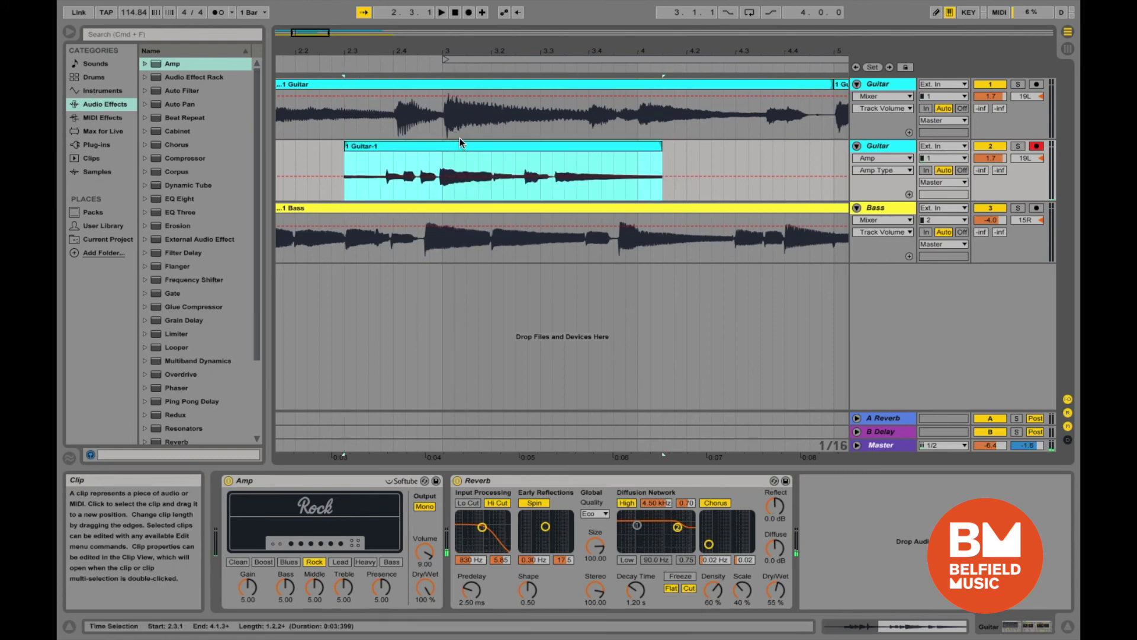
key(space)
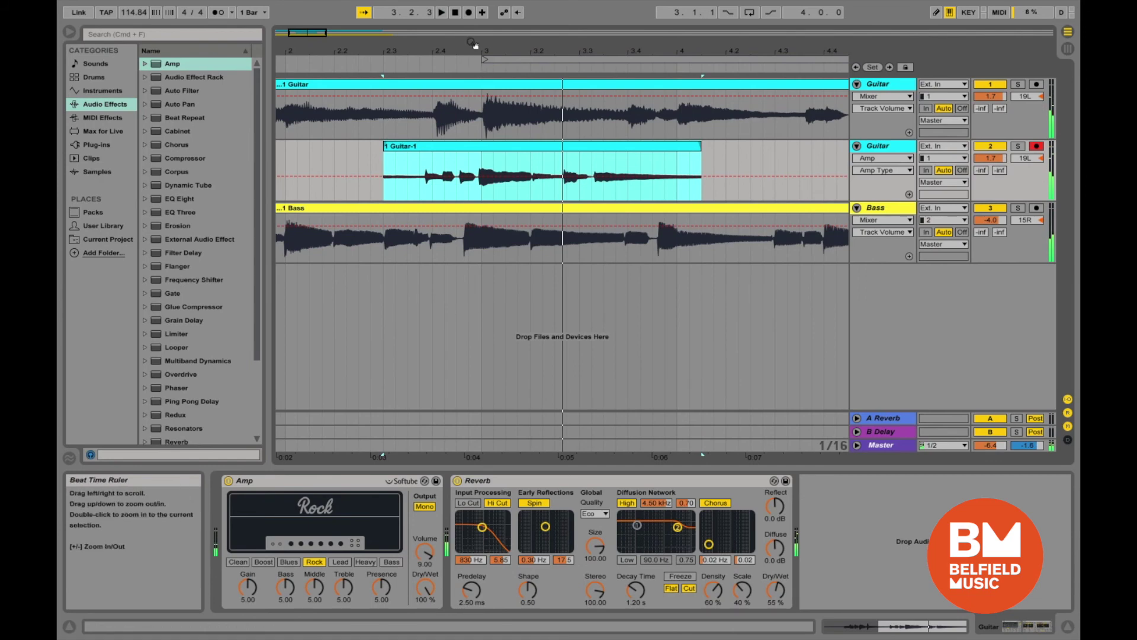
Shift the guitar clip slightly later to line its main note up with the first guitar's attack after bar 3, and play it back.
drag(475, 46, 447, 44)
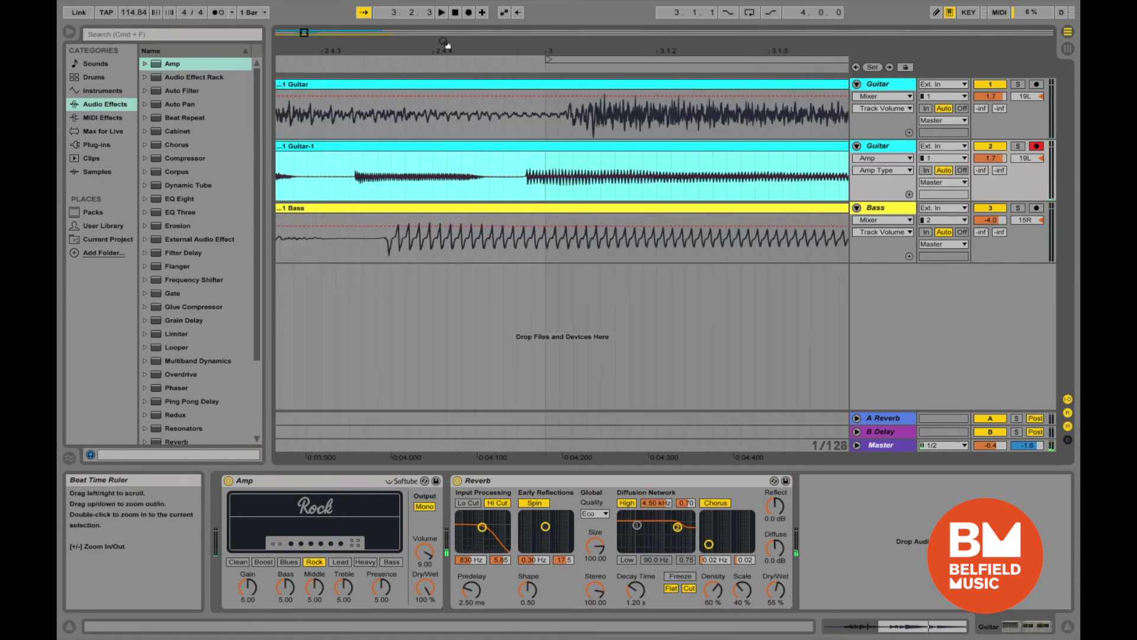
drag(540, 146, 579, 147)
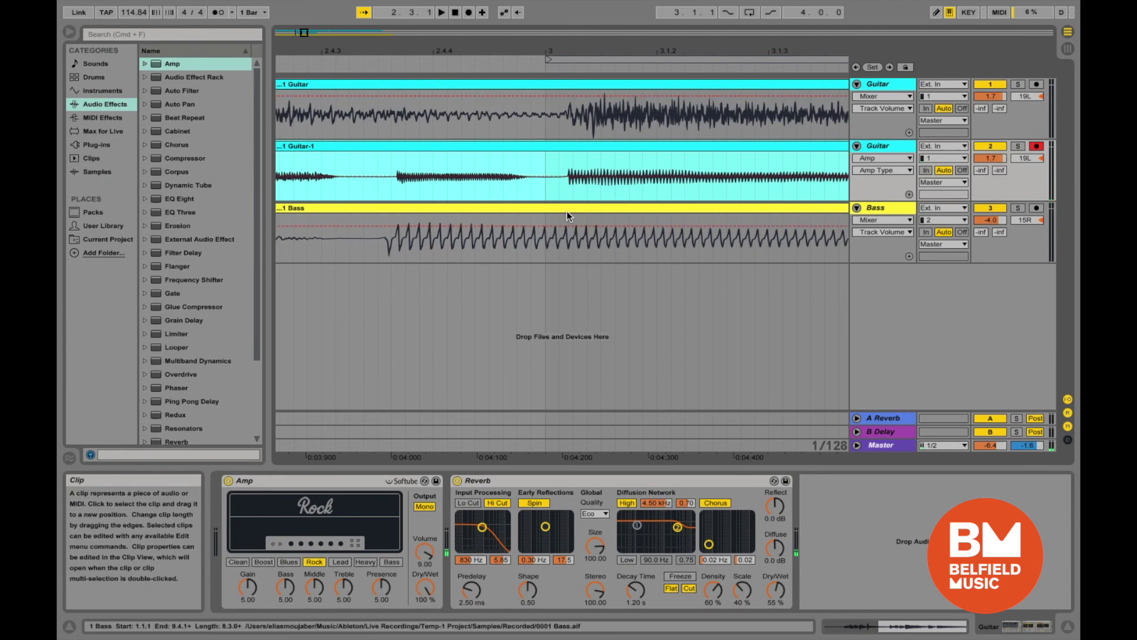
drag(561, 46, 562, 32)
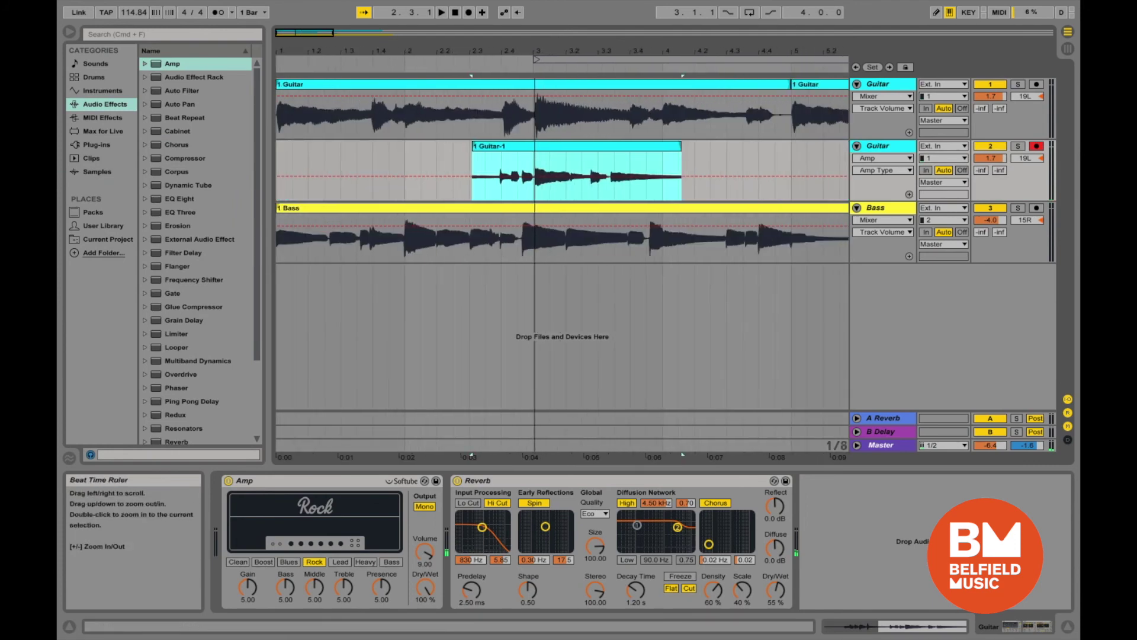
click(511, 147)
key(space)
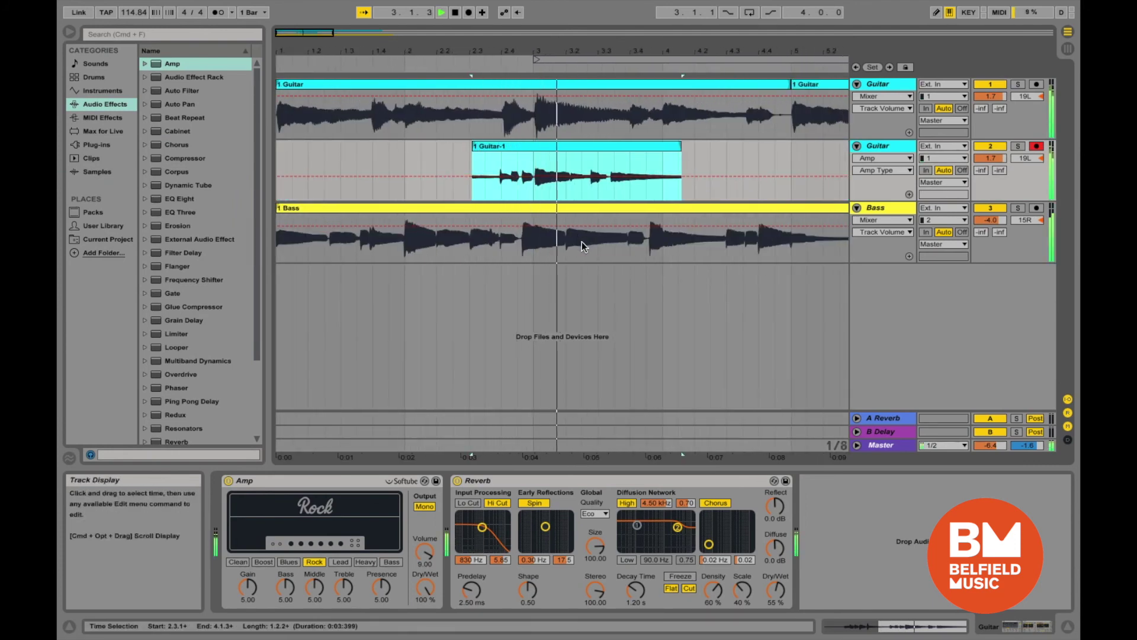
key(space)
drag(538, 51, 538, 33)
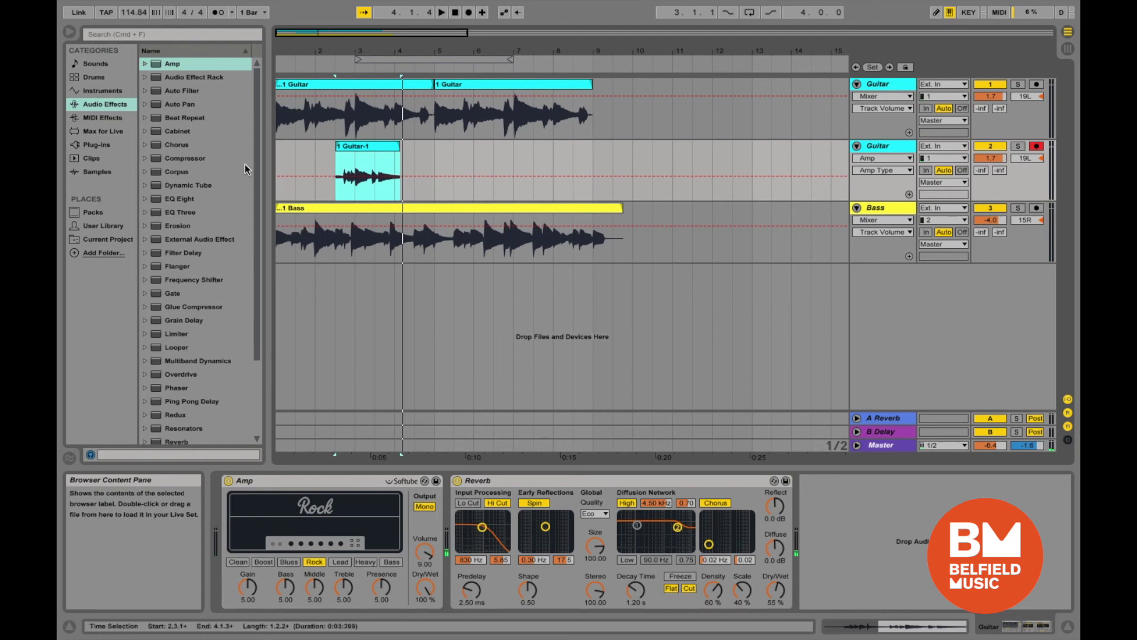
mouse_move(58, 5)
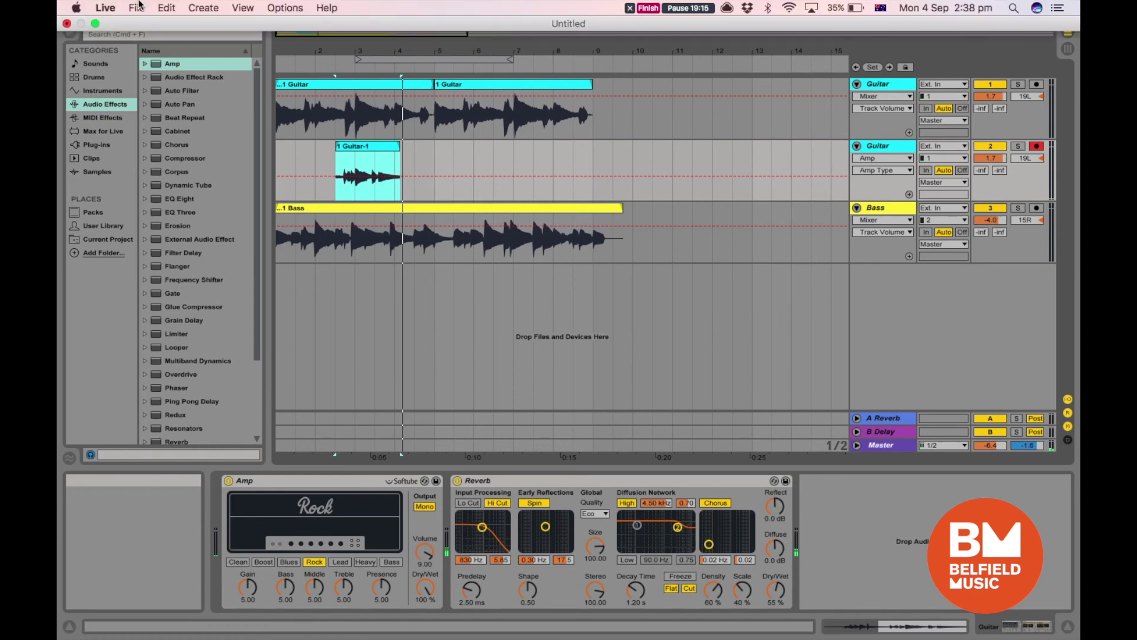
click(107, 8)
click(106, 7)
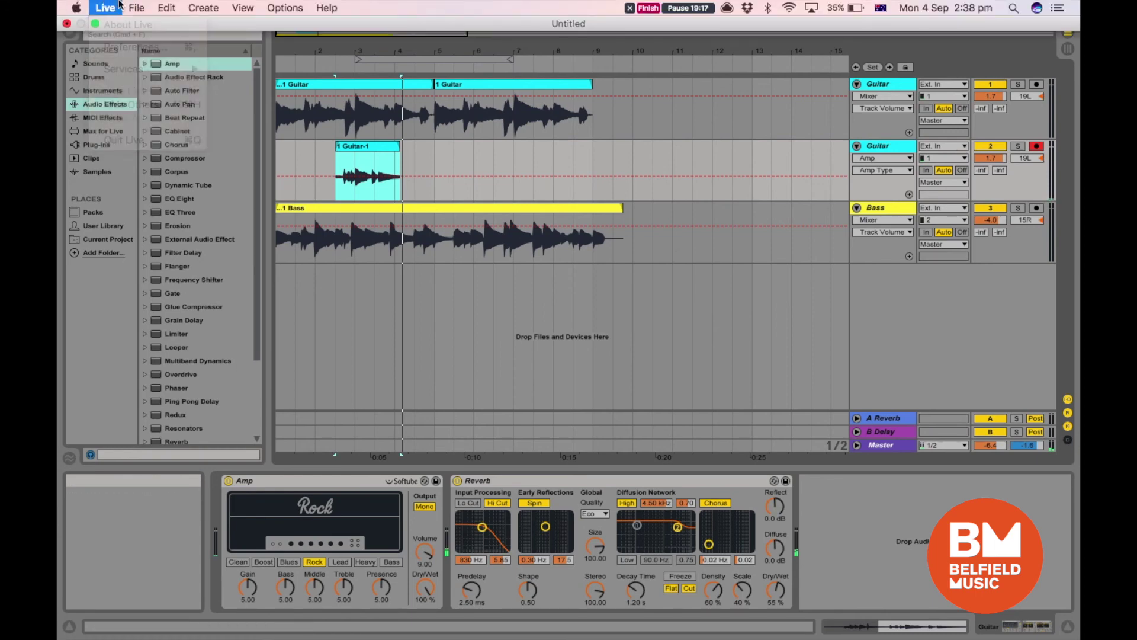
click(107, 8)
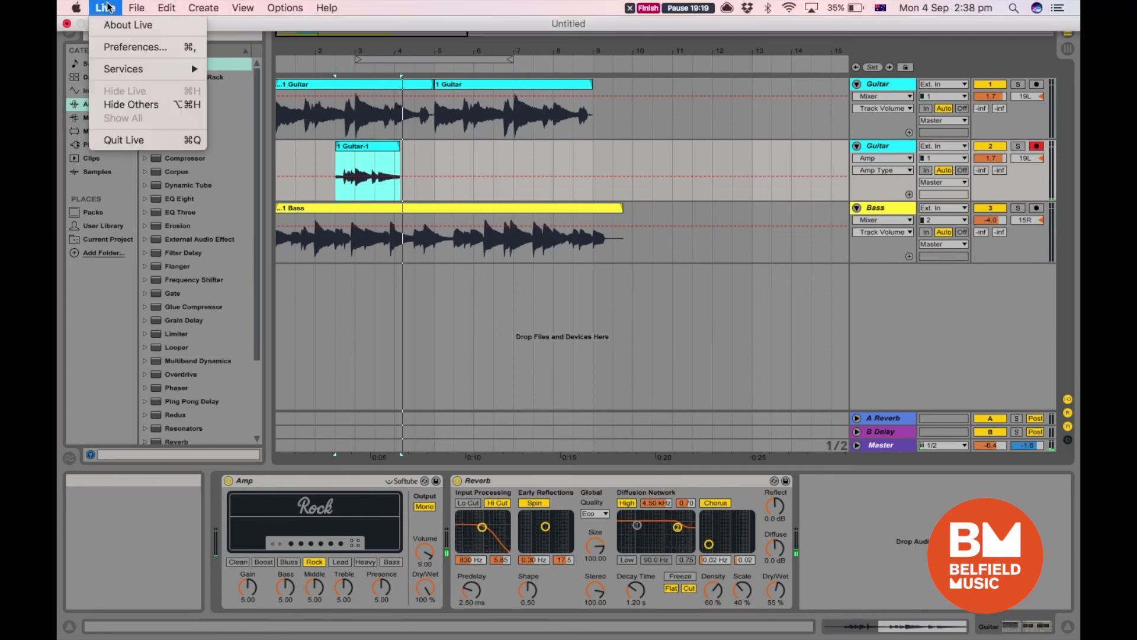
mouse_move(128, 10)
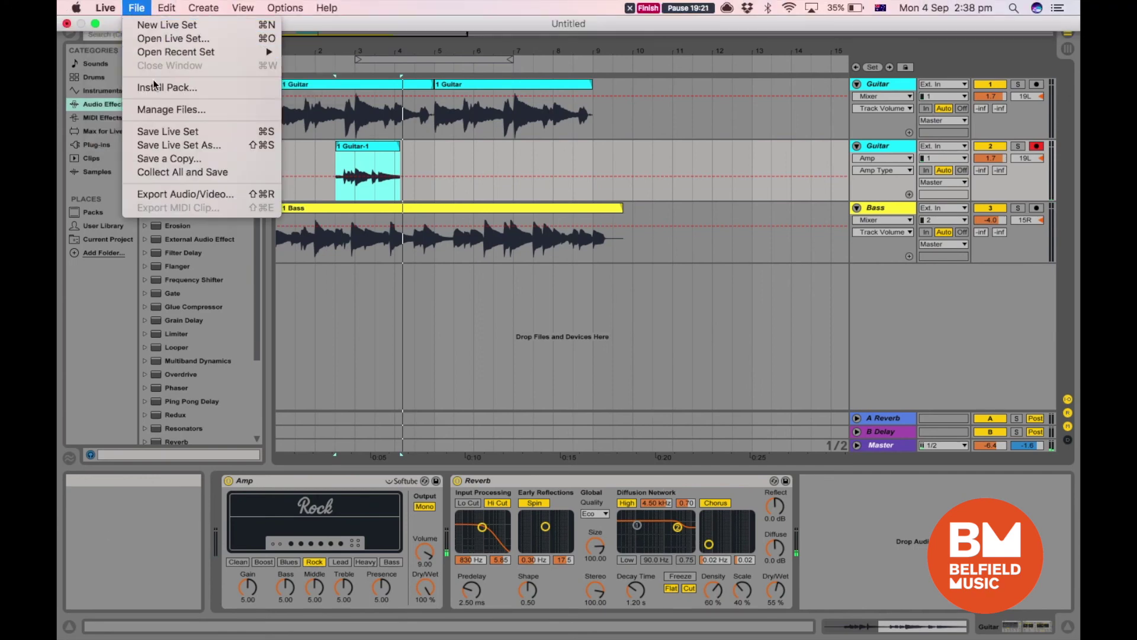
mouse_move(172, 10)
click(698, 294)
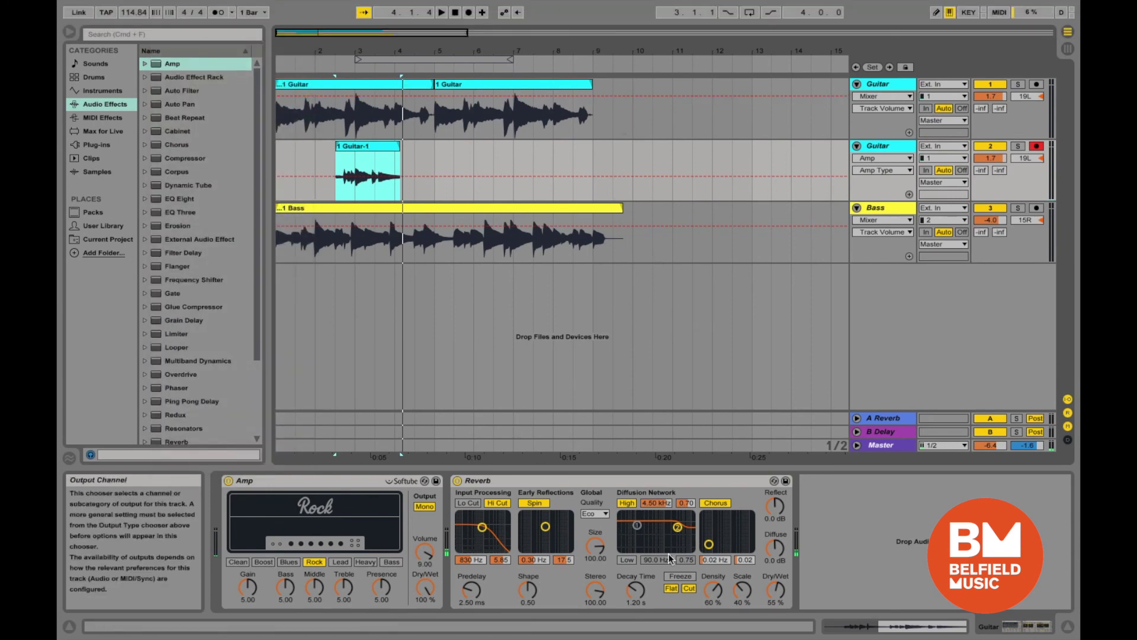
Open the audio export settings, keep Master as the rendered track and set the render start to 1.1.1.
click(136, 7)
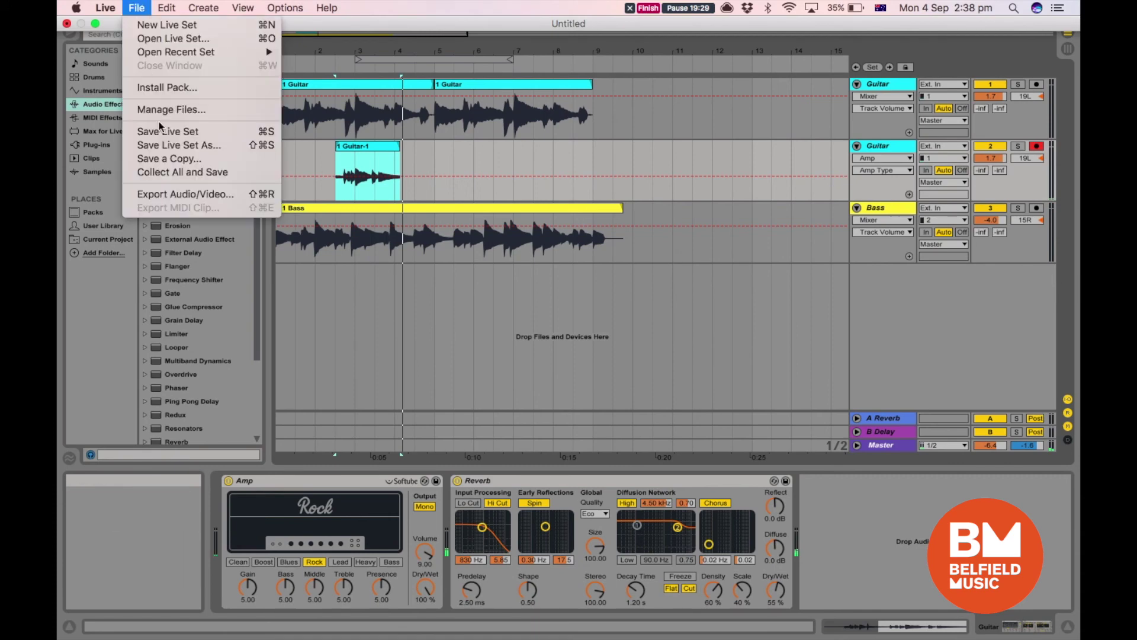
click(166, 197)
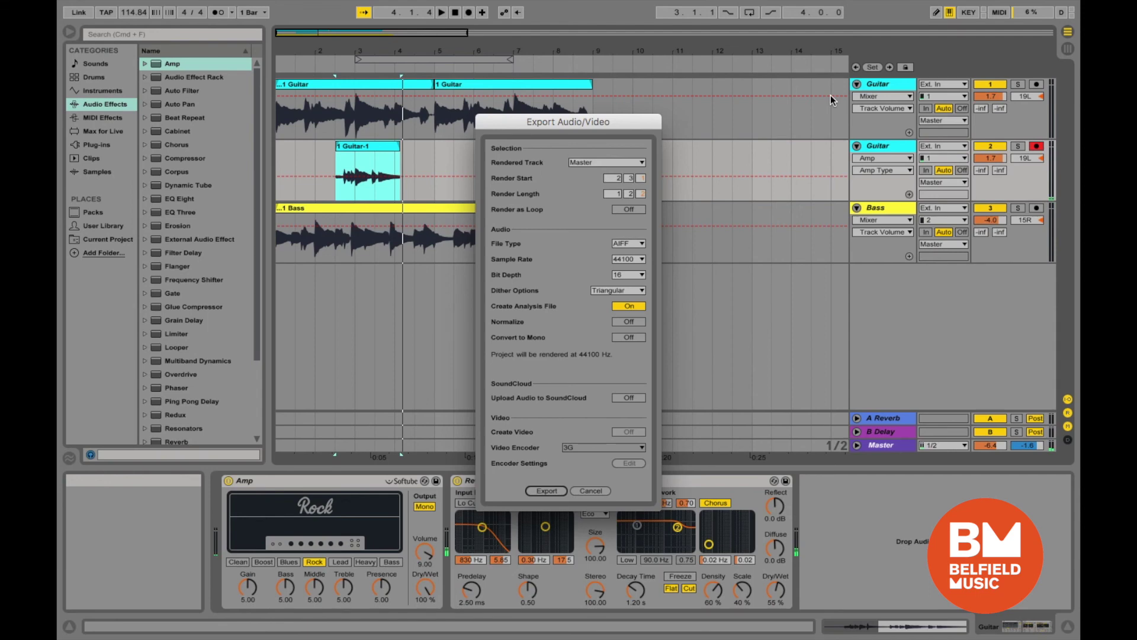
click(641, 163)
click(641, 163)
click(617, 180)
text(1)
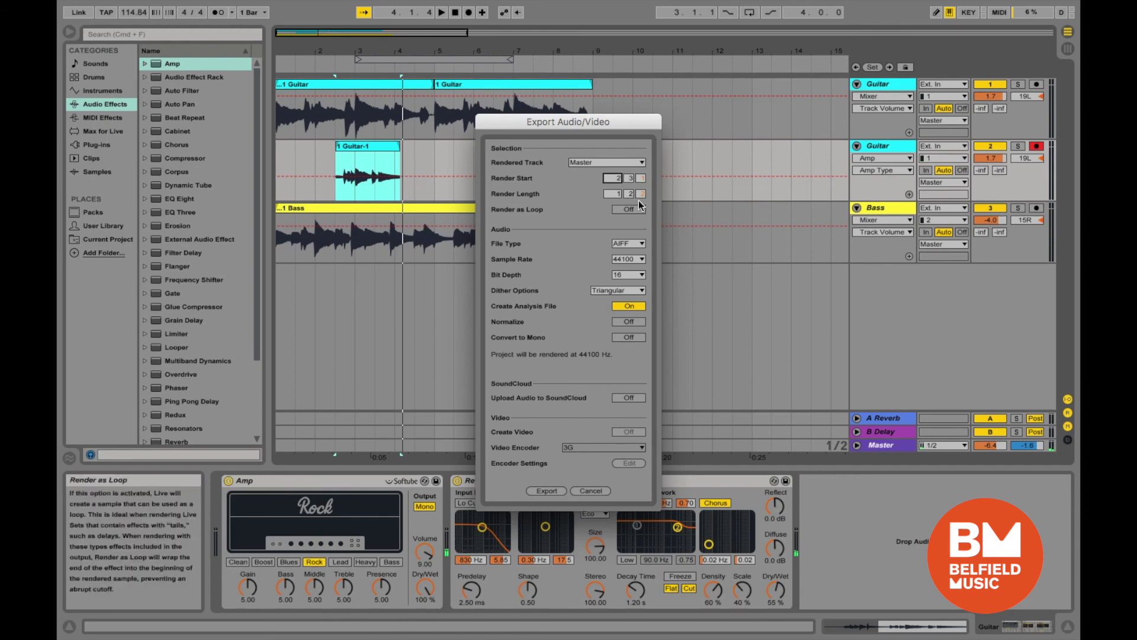
click(631, 178)
text(1)
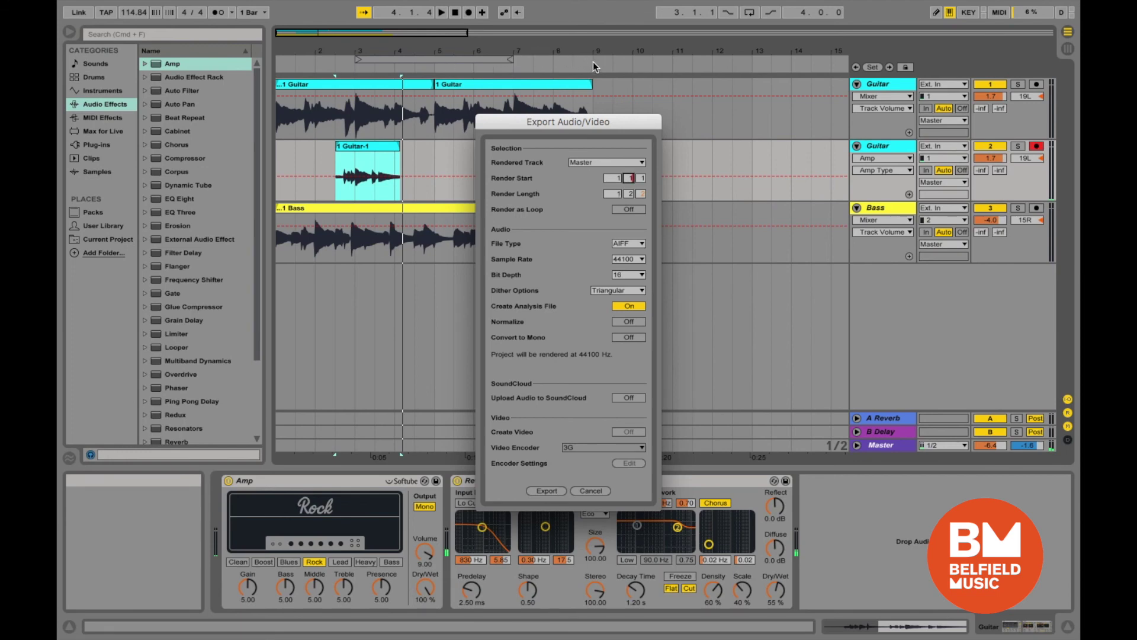
Set the render length to 9.0.2 so the export covers the whole arrangement.
click(616, 194)
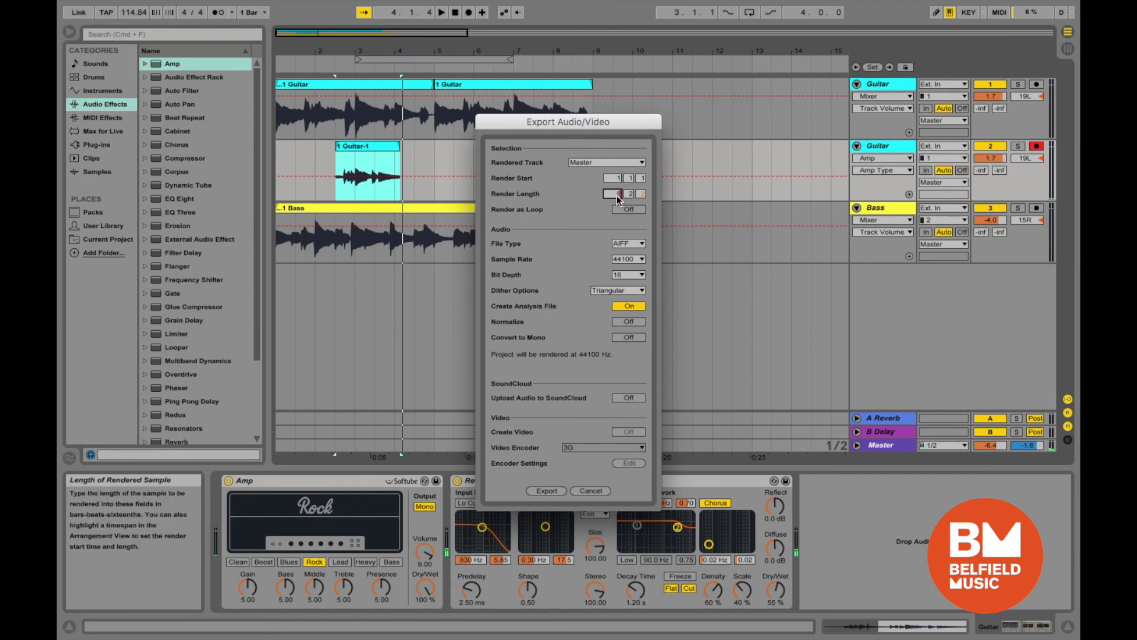
text(6)
click(629, 193)
text(4)
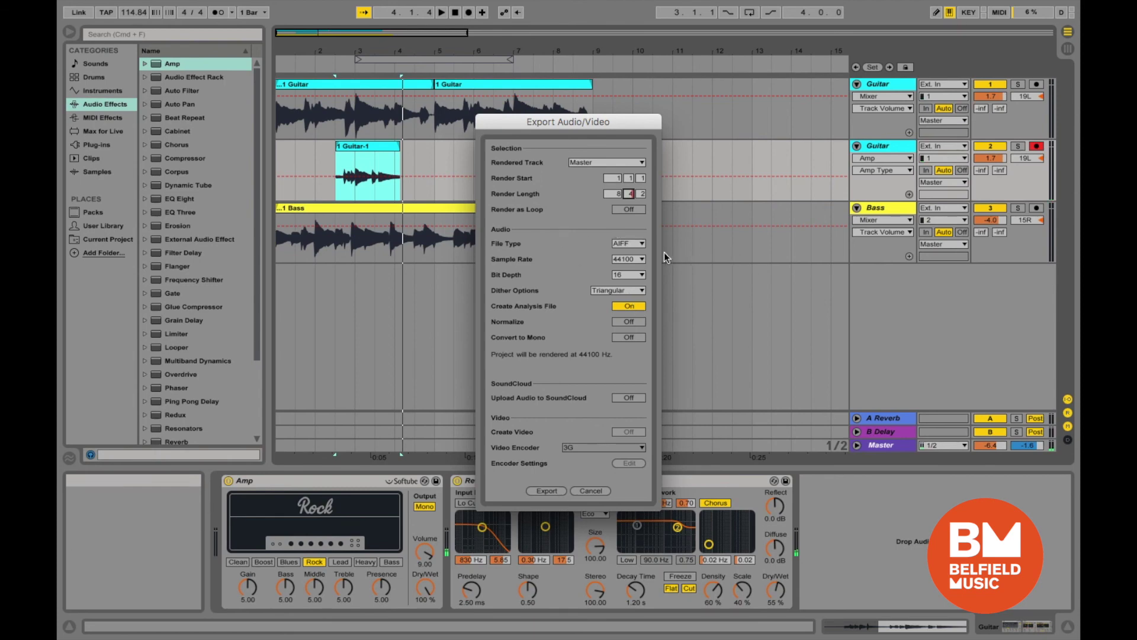
Set the export file type to WAV, keep the 44100 sample rate and 16-bit depth, and leave the export settings without exporting.
click(642, 243)
click(628, 261)
click(628, 260)
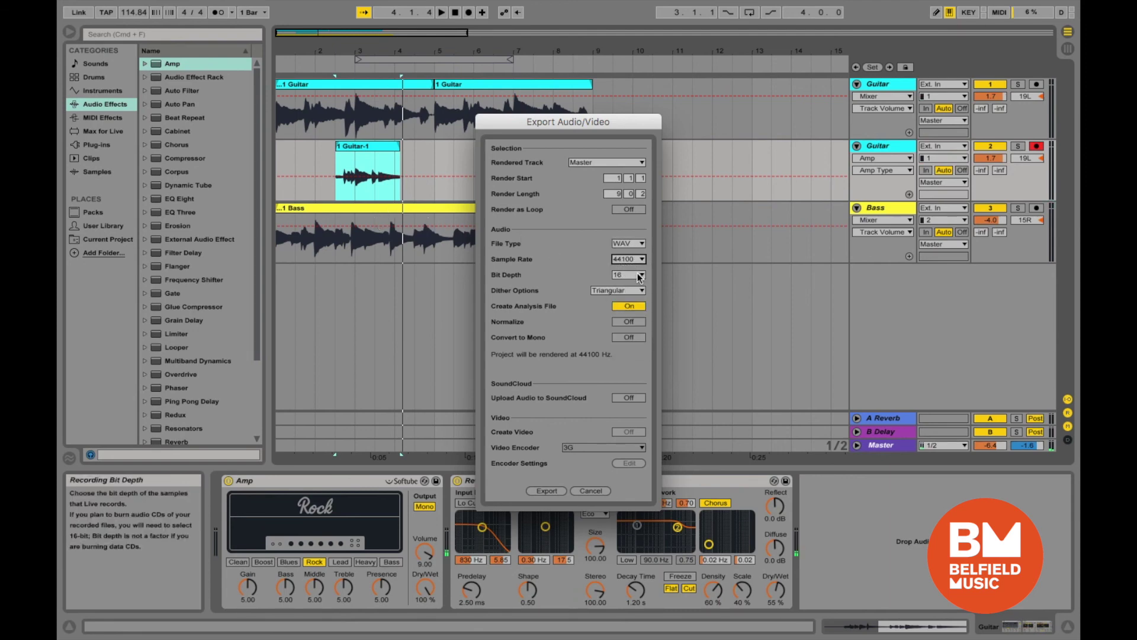
click(639, 275)
click(637, 274)
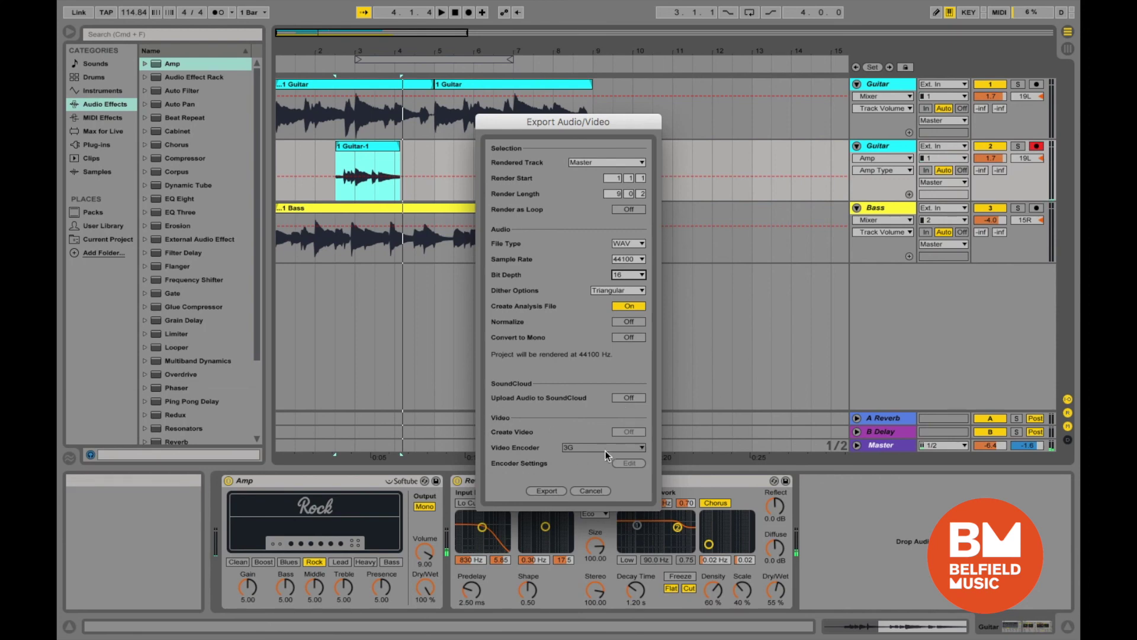
click(591, 490)
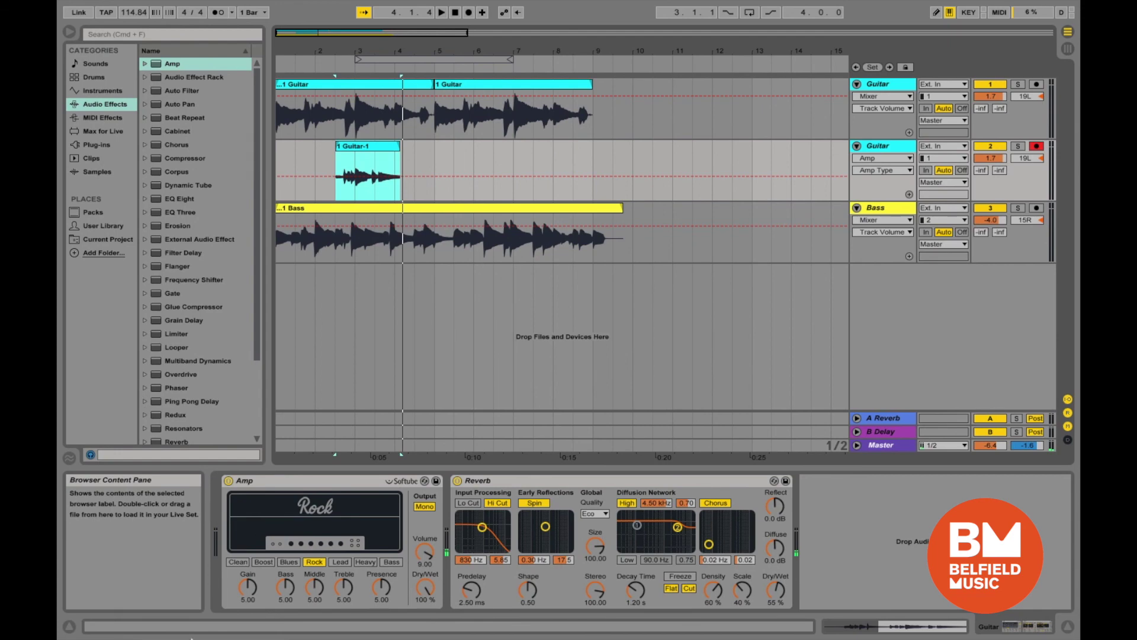
Switch to Finder to view the recent files and return to Ableton Live.
click(485, 610)
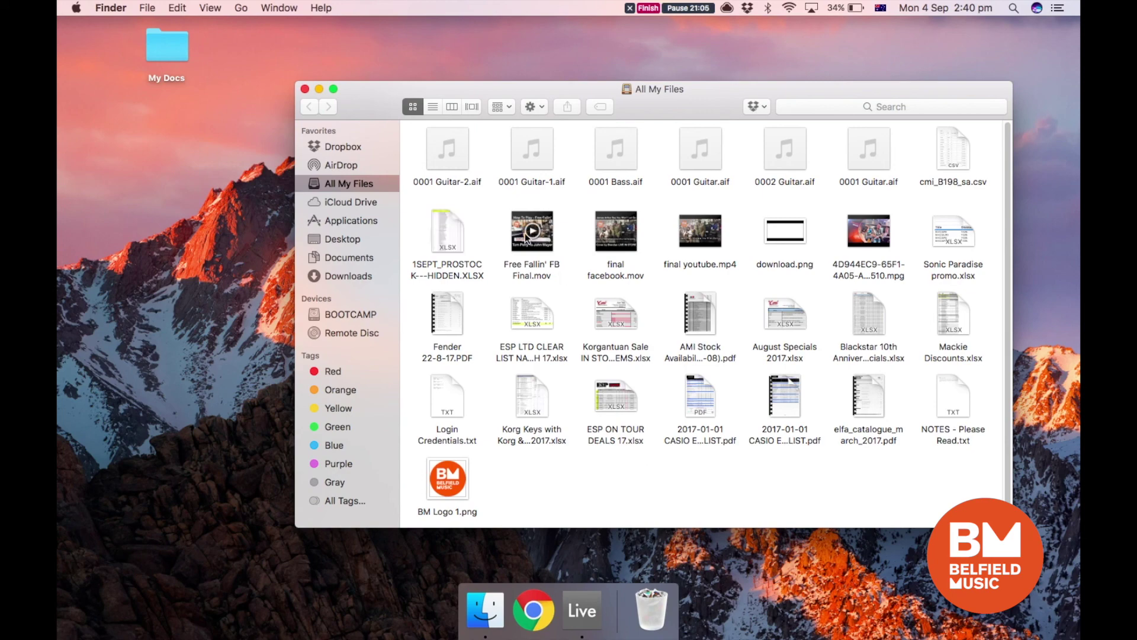
click(582, 610)
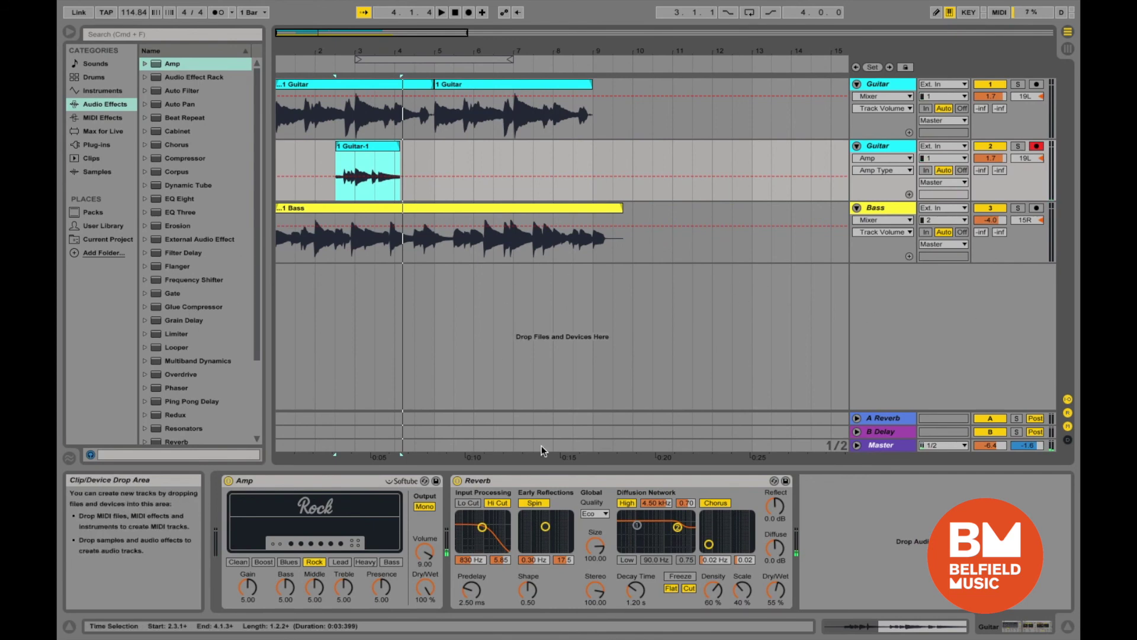
Export the Master track as a 16-bit WAV file named Awful Jams to the Desktop.
mouse_move(124, 4)
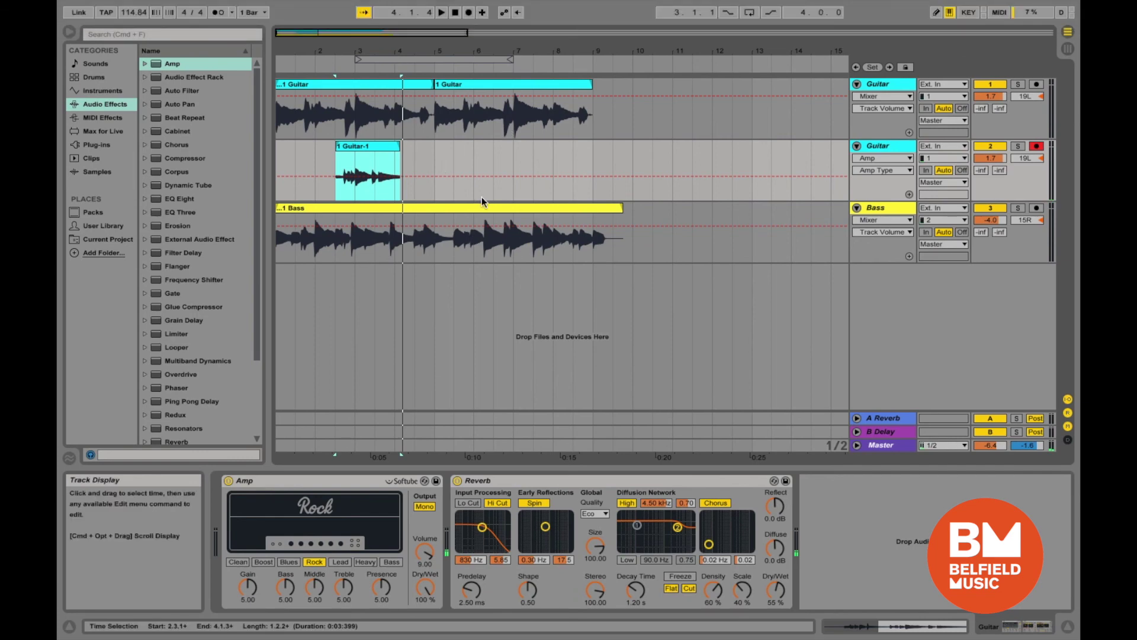
click(136, 8)
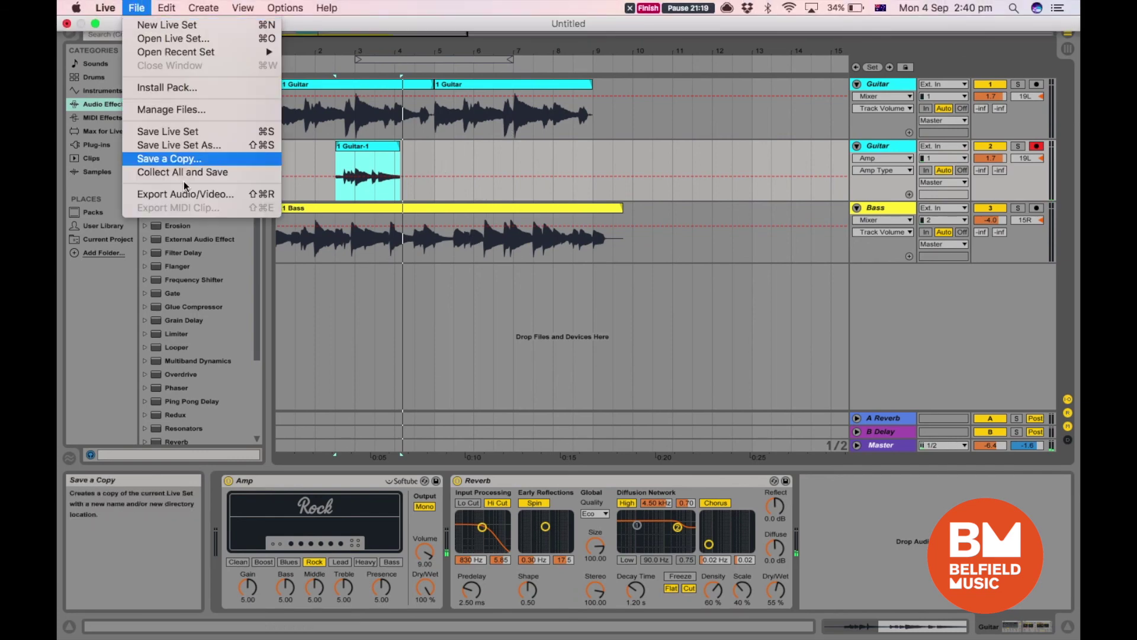
click(201, 196)
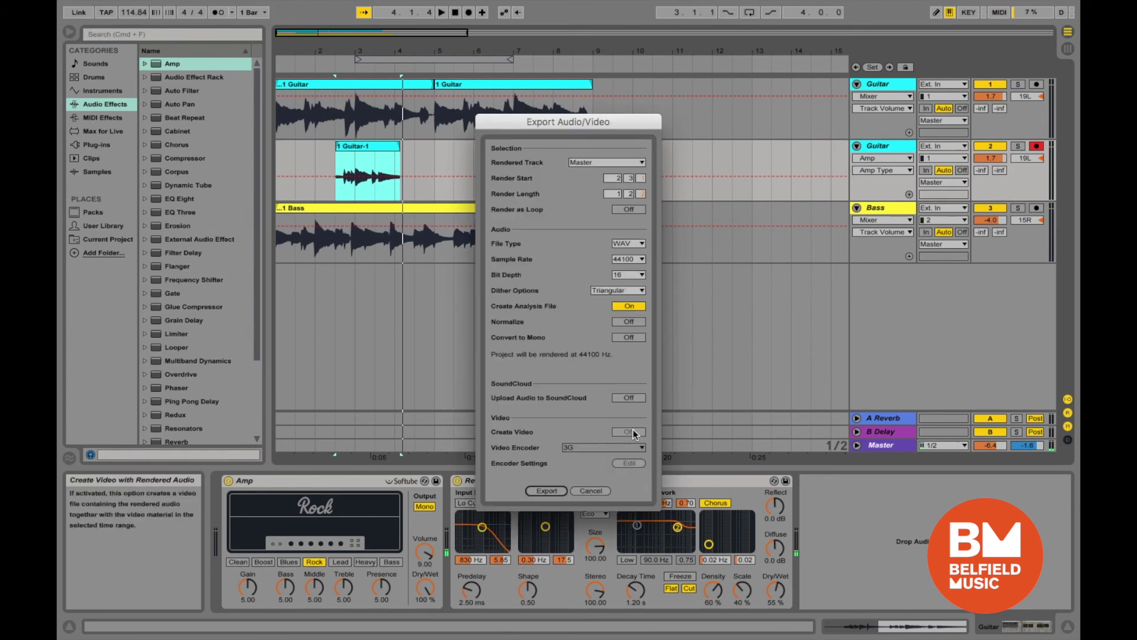
click(547, 491)
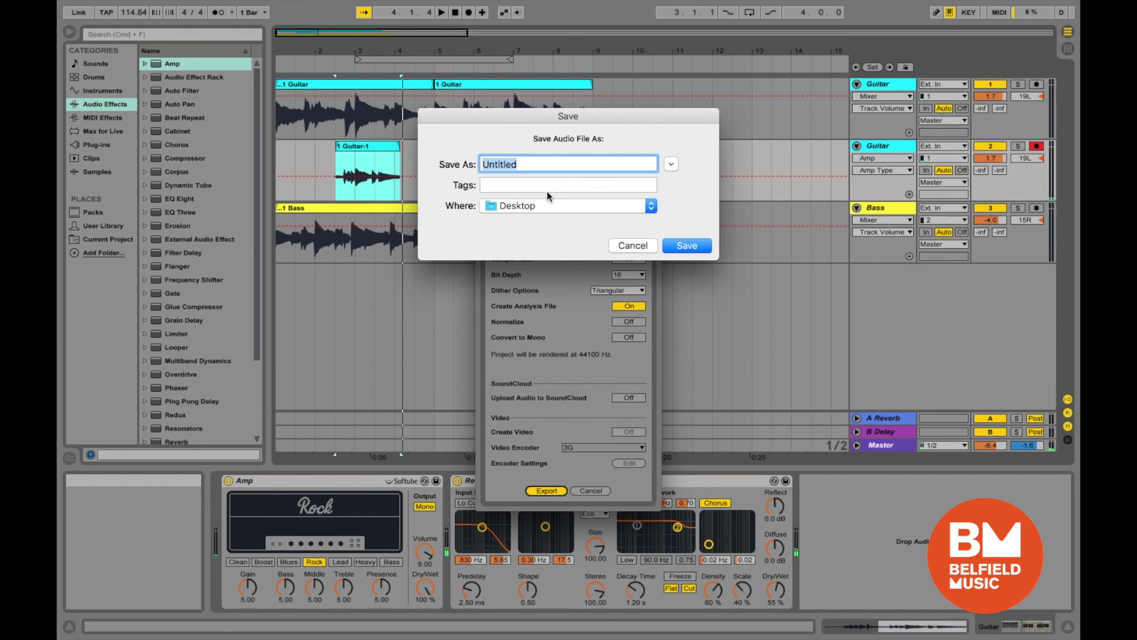
text(Awful Jams)
key(Return)
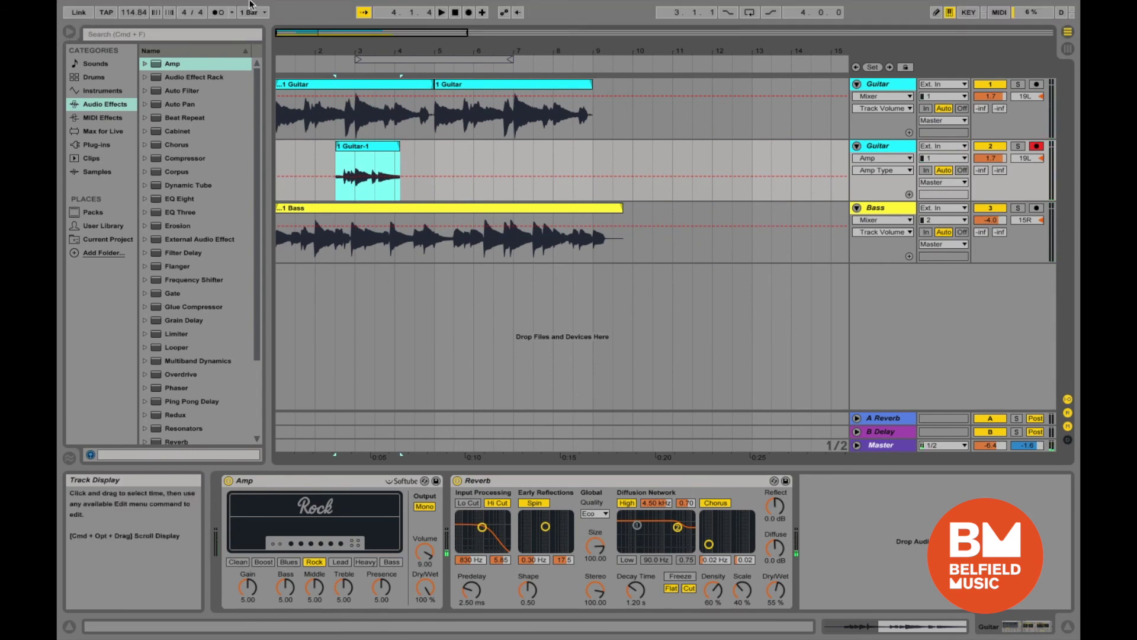
Quit Ableton Live without saving the set and delete the temporary project files.
click(107, 7)
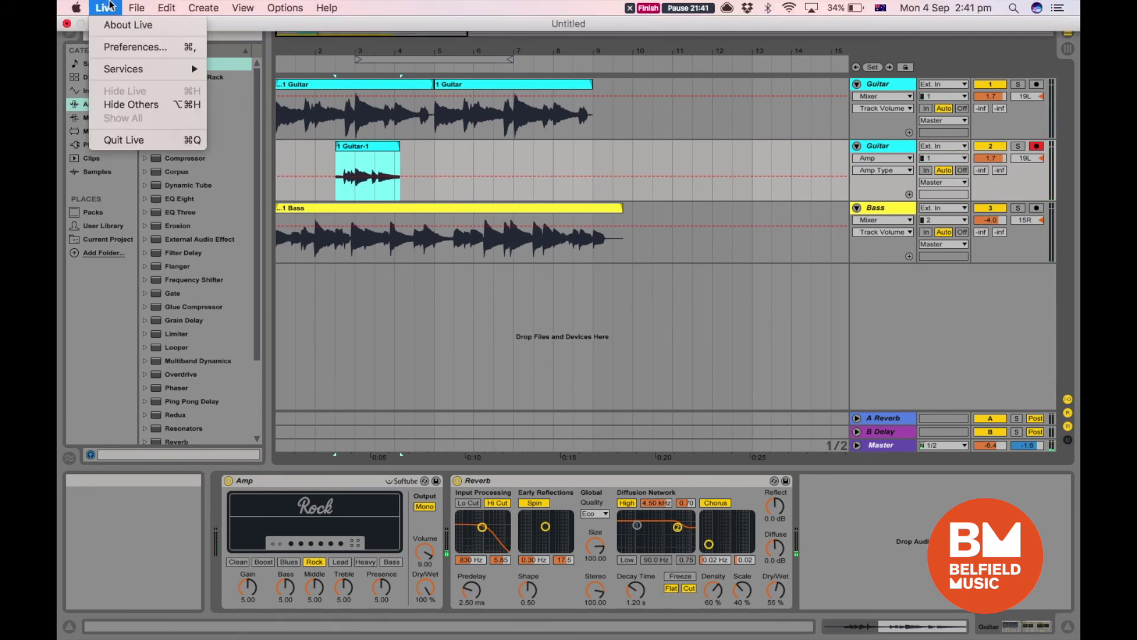
click(141, 140)
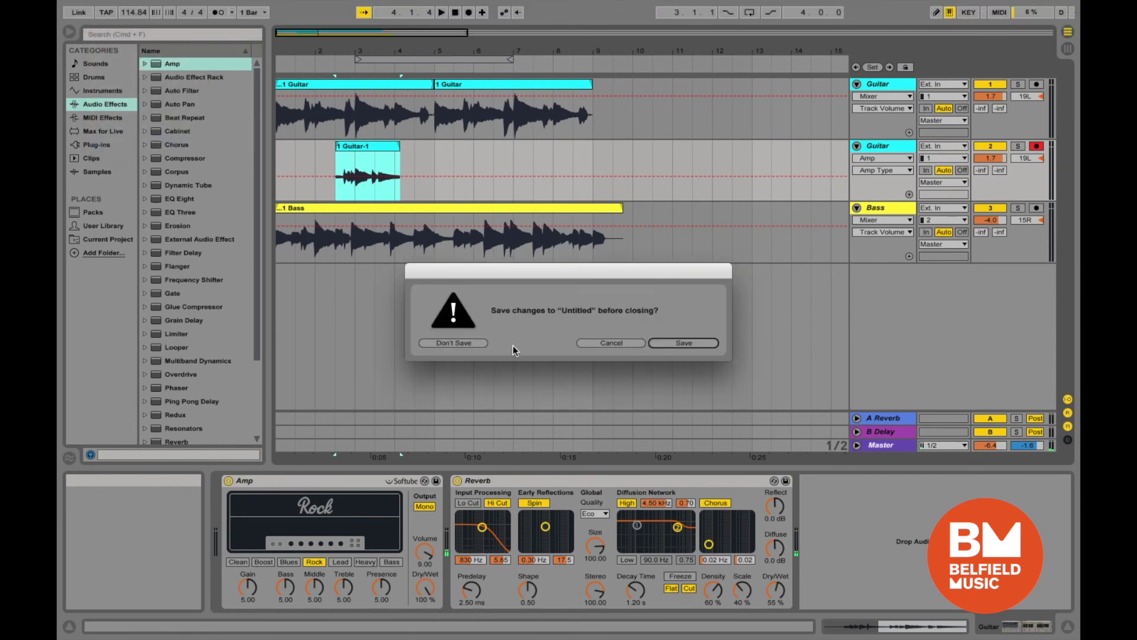
click(462, 343)
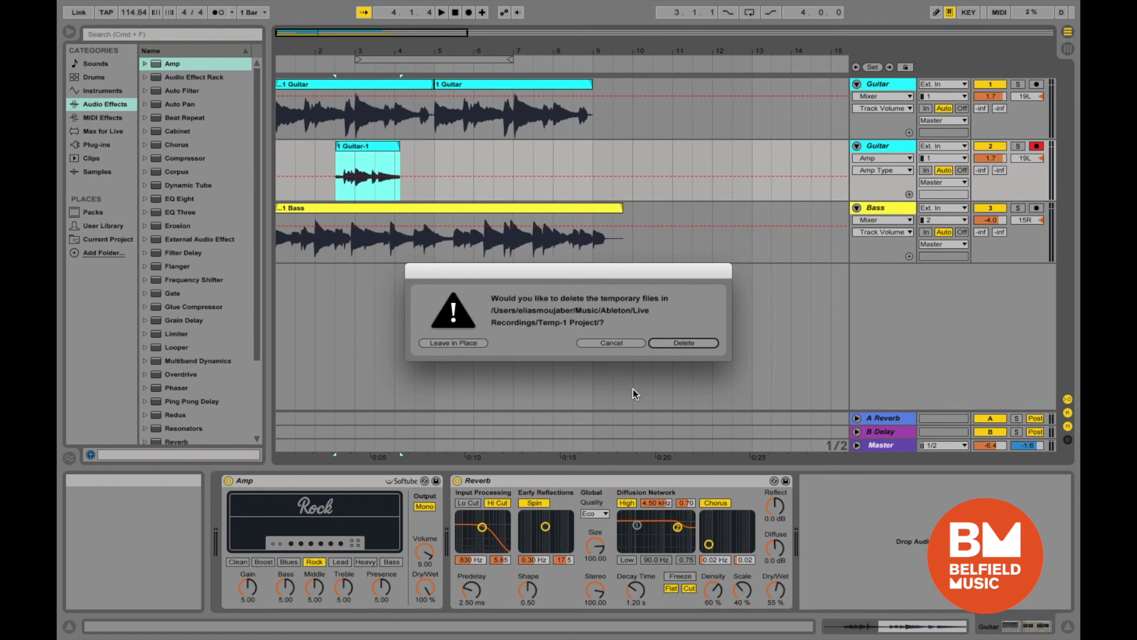
click(683, 343)
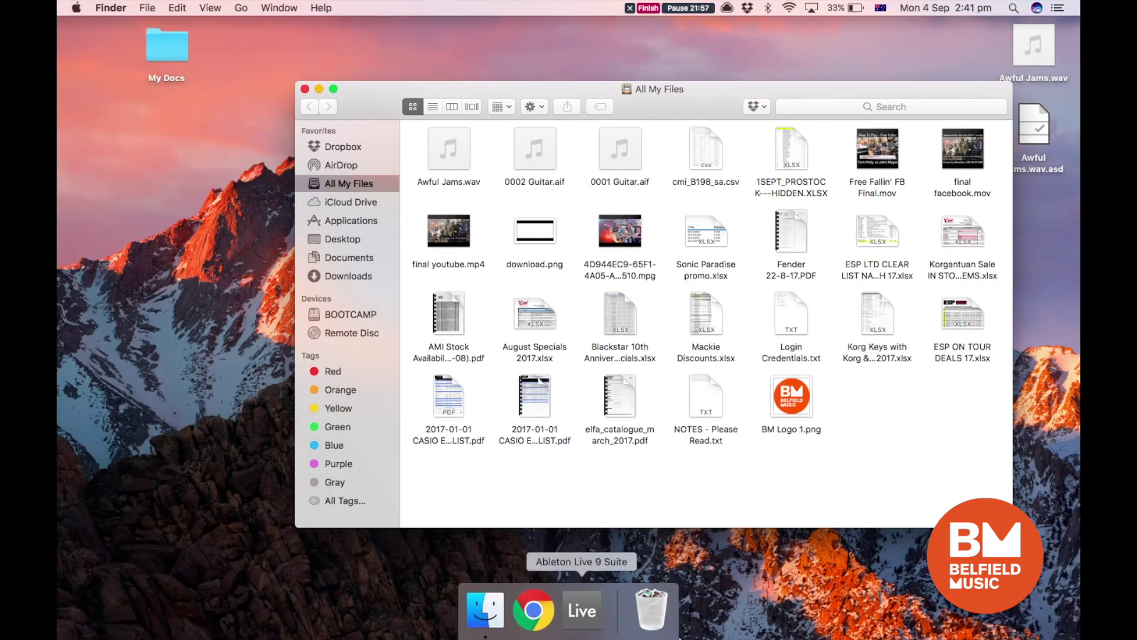
Close the Finder window and preview the exported Awful Jams.wav on the desktop.
click(305, 89)
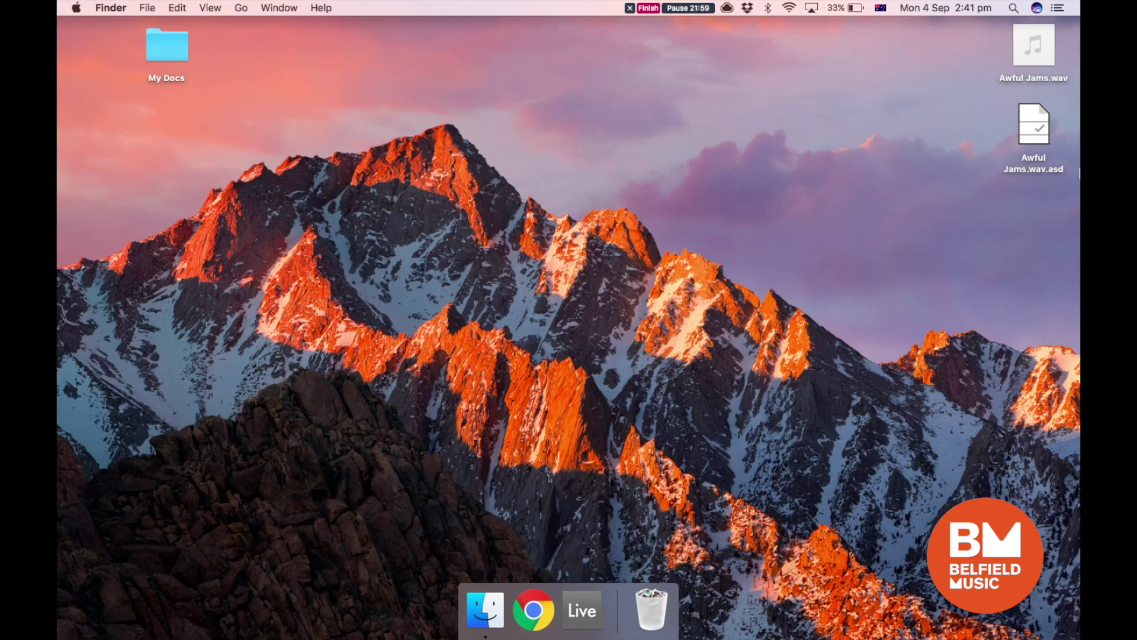
mouse_move(1045, 54)
click(1036, 47)
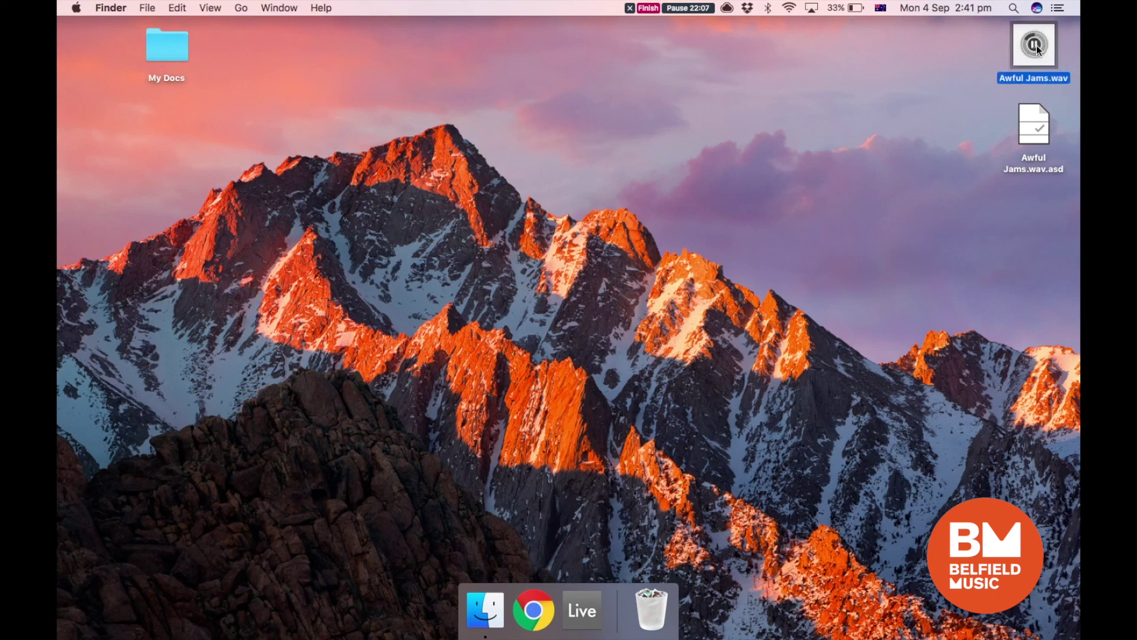
click(650, 169)
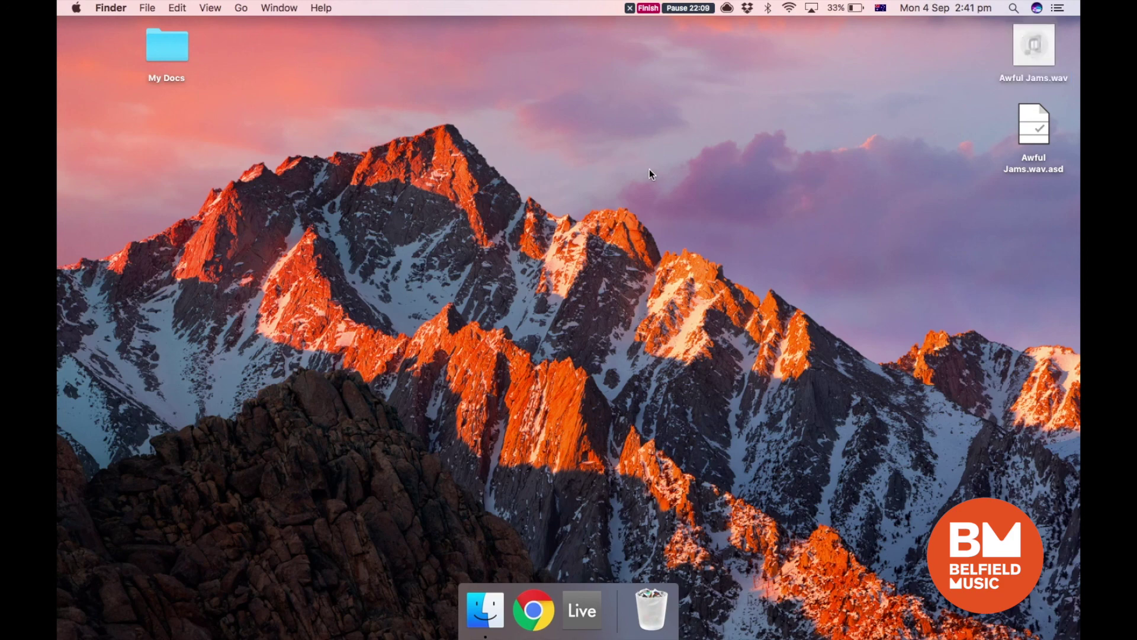